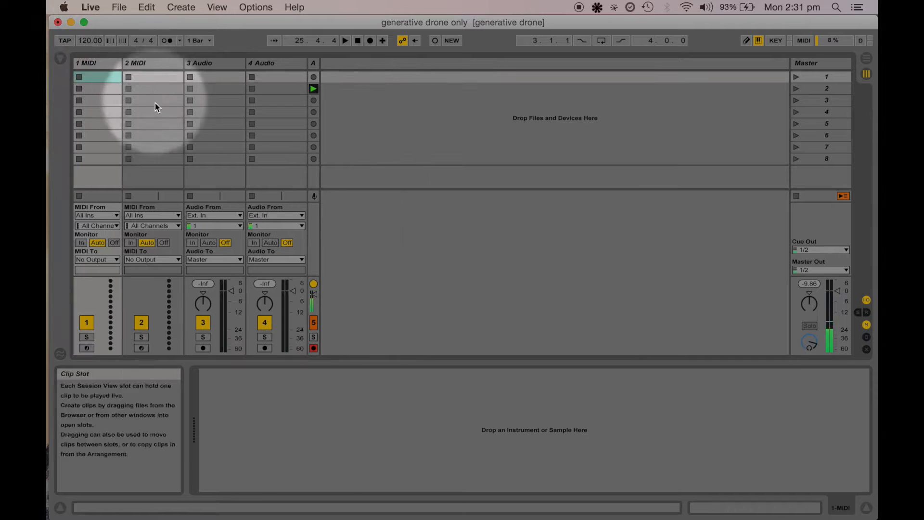
Step: Search the browser for "oper" and load the Operator instrument onto the first MIDI track
key(super+f)
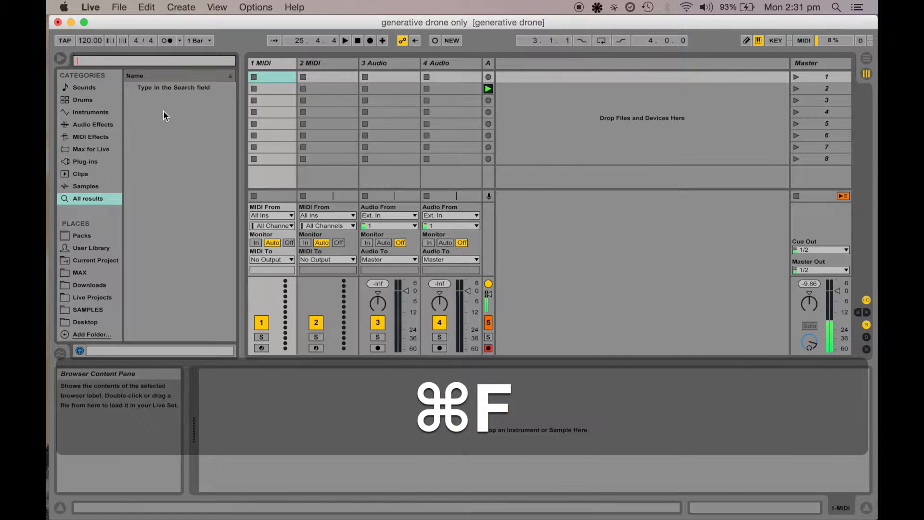
key(super)
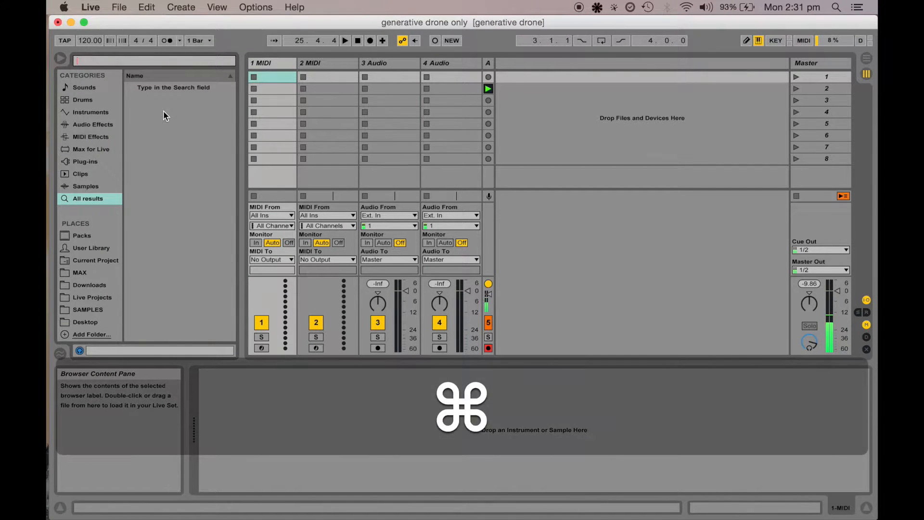
key(super+f)
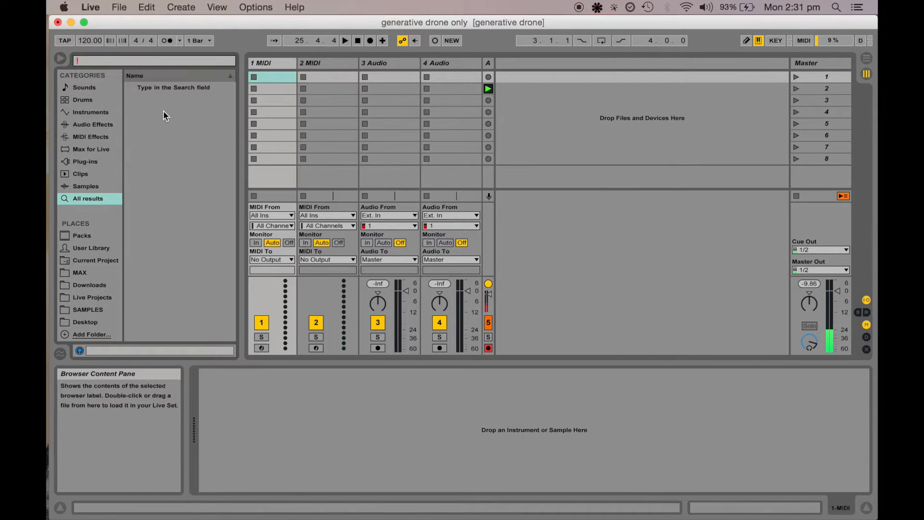
text(oper)
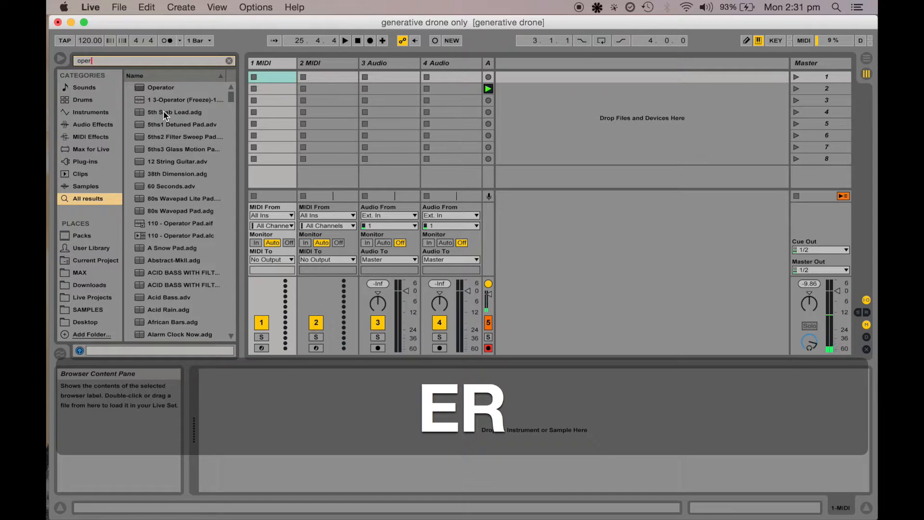
key(Return)
key(Return)
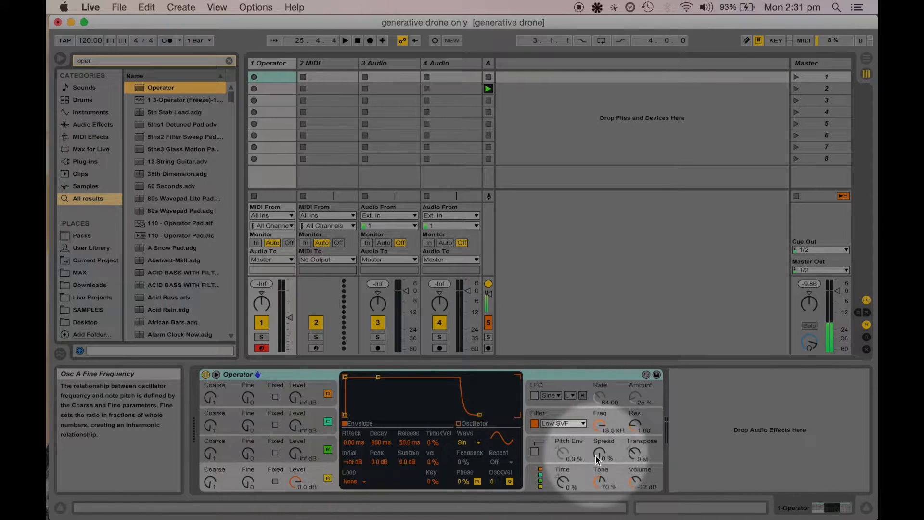
Step: Set Operator's algorithm to the two parallel oscillator pairs arranged in a square
click(576, 469)
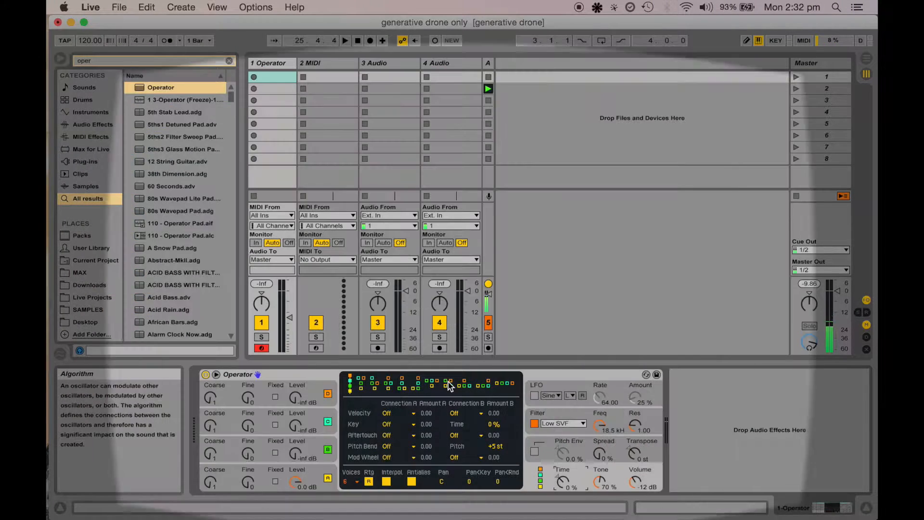
click(449, 384)
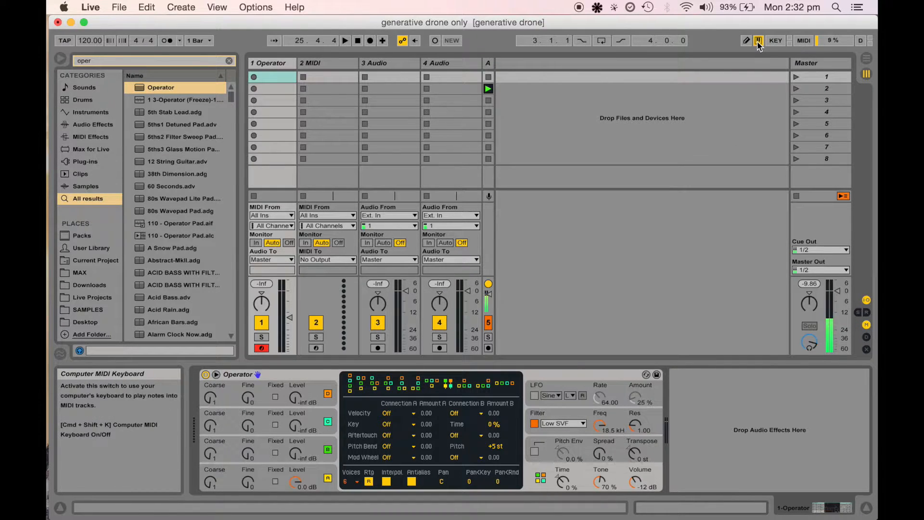
Step: Set the Operator track's volume to -2.3 dB while auditioning the sound with a few test notes
key(s)
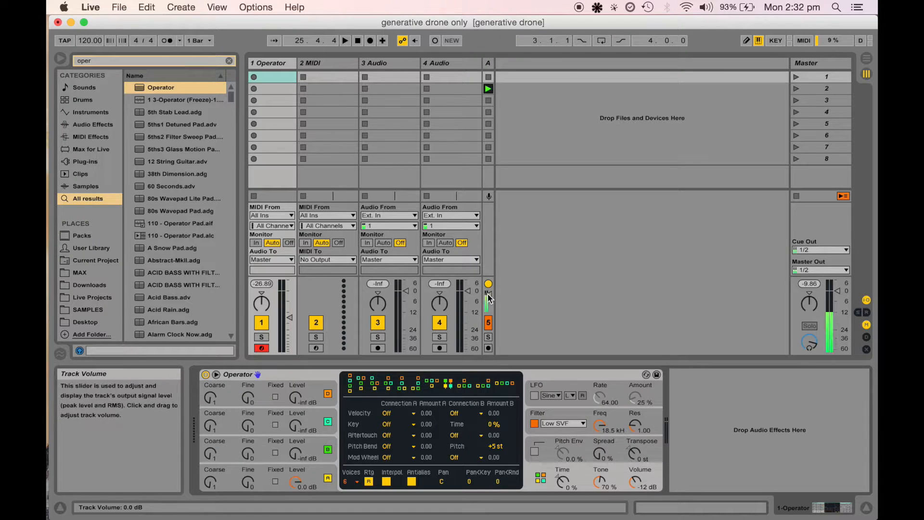
drag(289, 318, 290, 294)
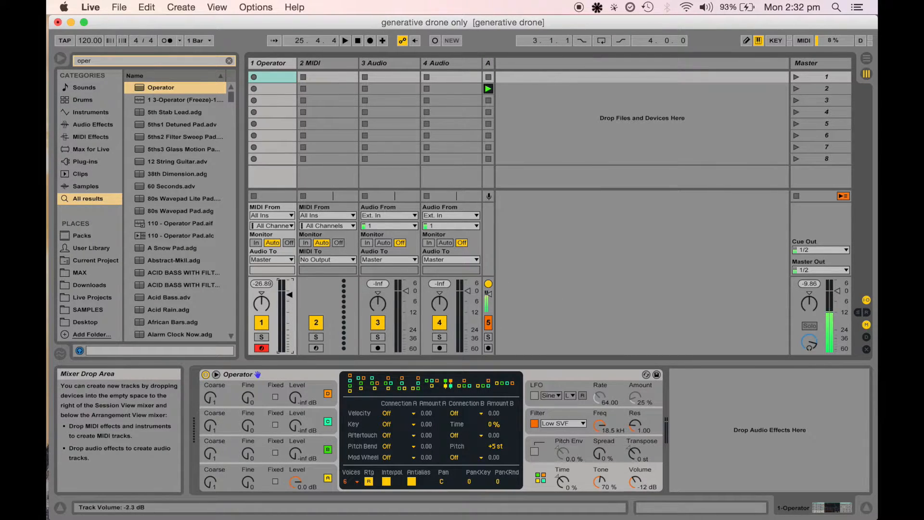
key(s)
key(d)
key(f)
key(s)
key(d)
key(f)
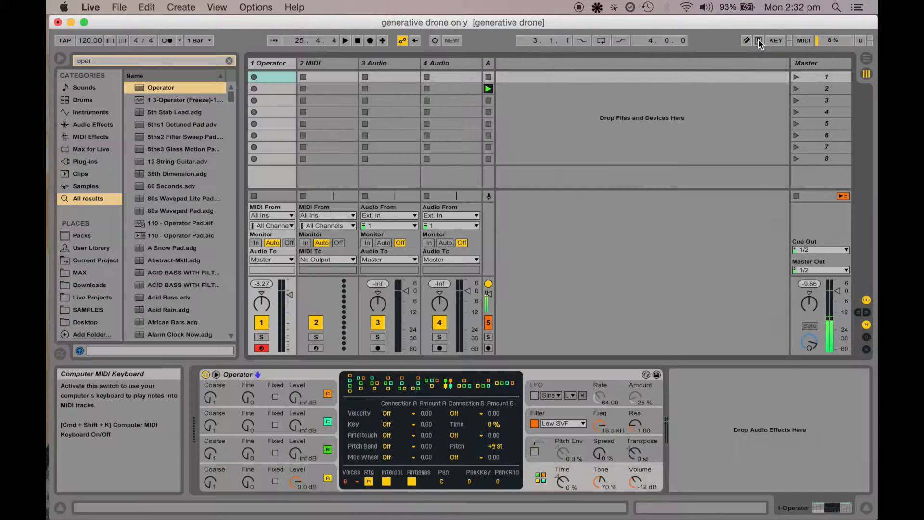
Step: Toggle the computer MIDI keyboard on and back off
click(759, 41)
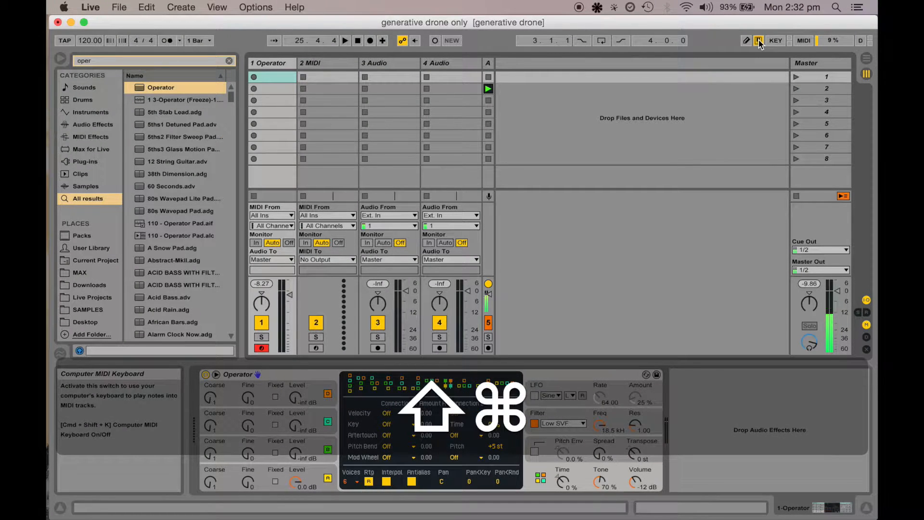
key(super+shift+k)
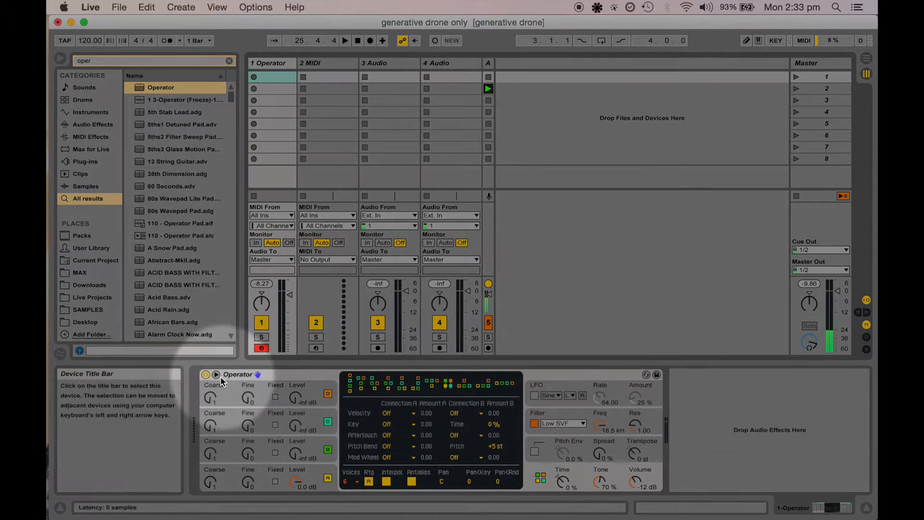
Step: Examine Operator's pitch, LFO, oscillator D and global settings, including the algorithm display
click(250, 378)
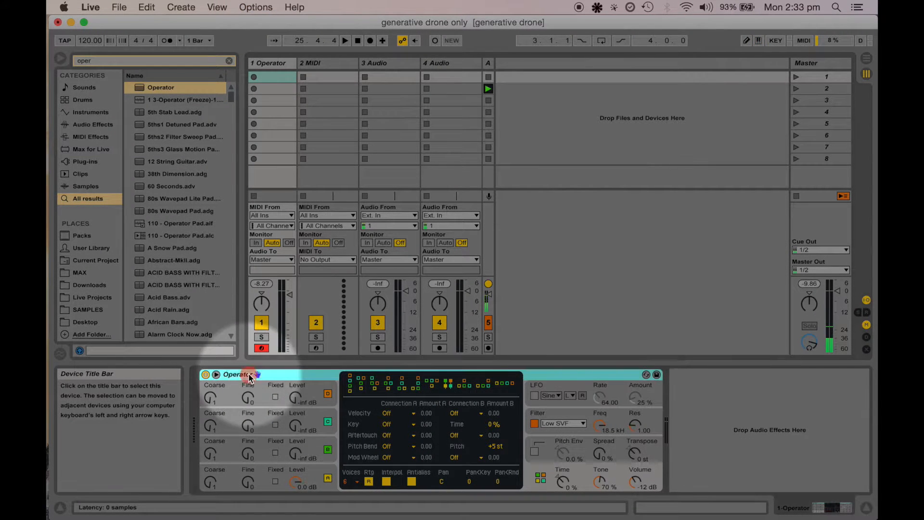
click(582, 476)
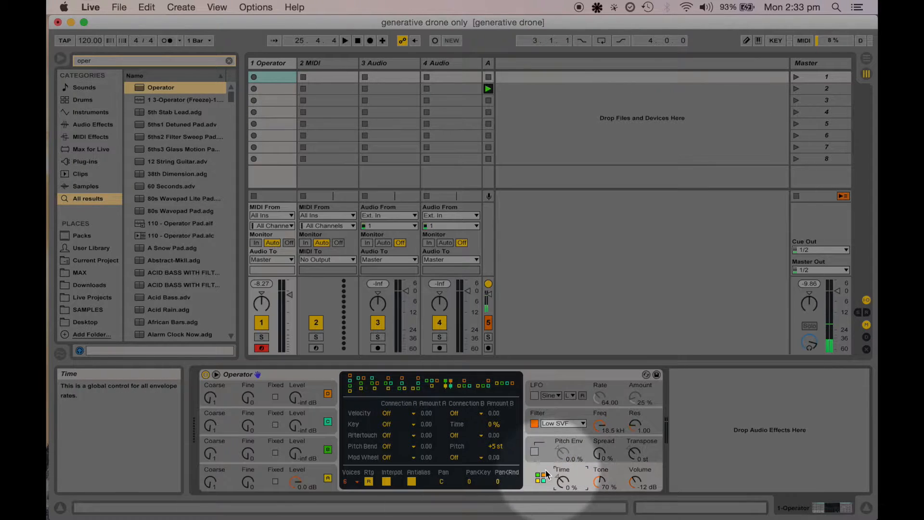
click(588, 452)
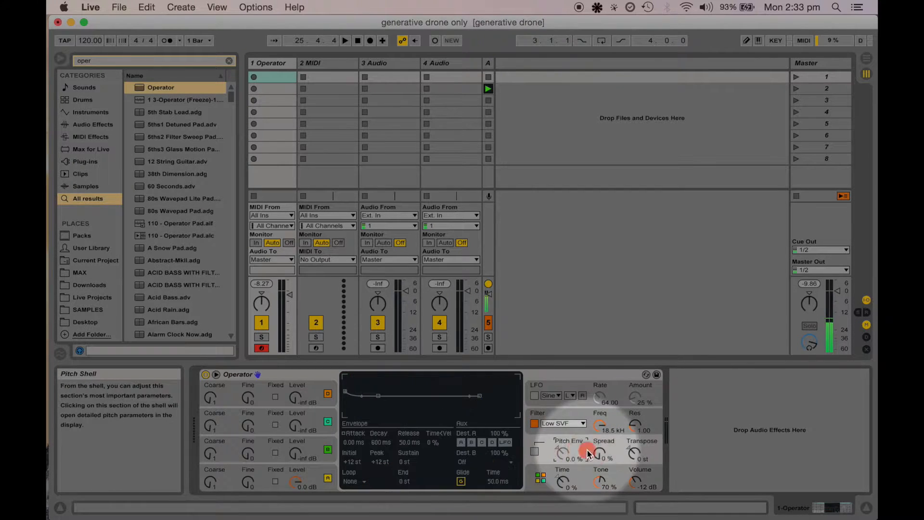
click(588, 404)
click(307, 386)
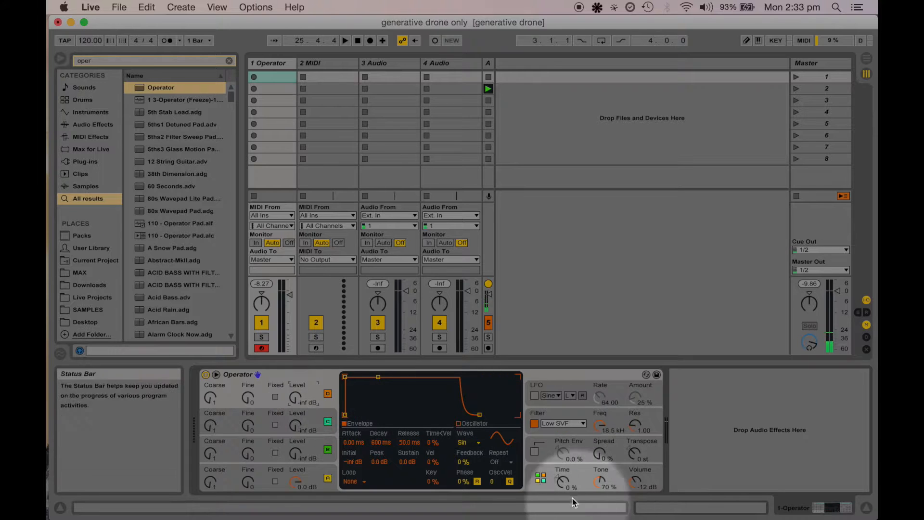
click(563, 481)
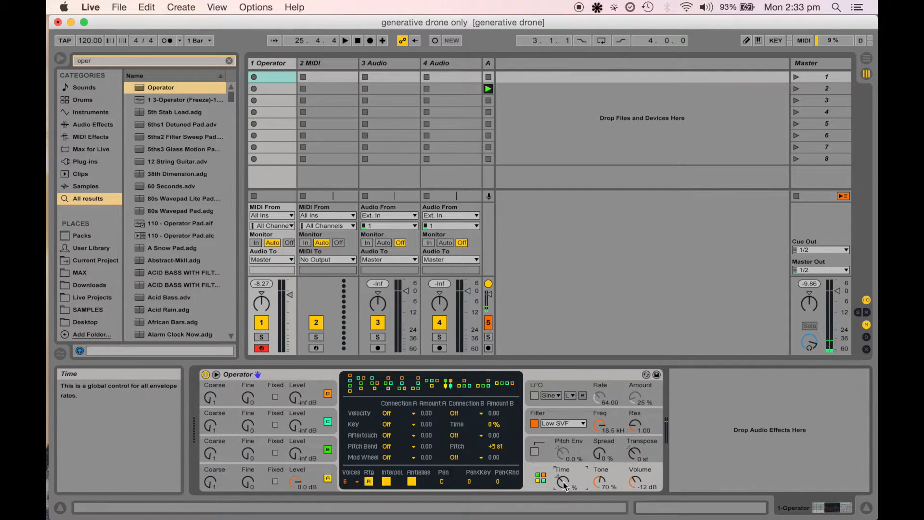
key(BackSpace)
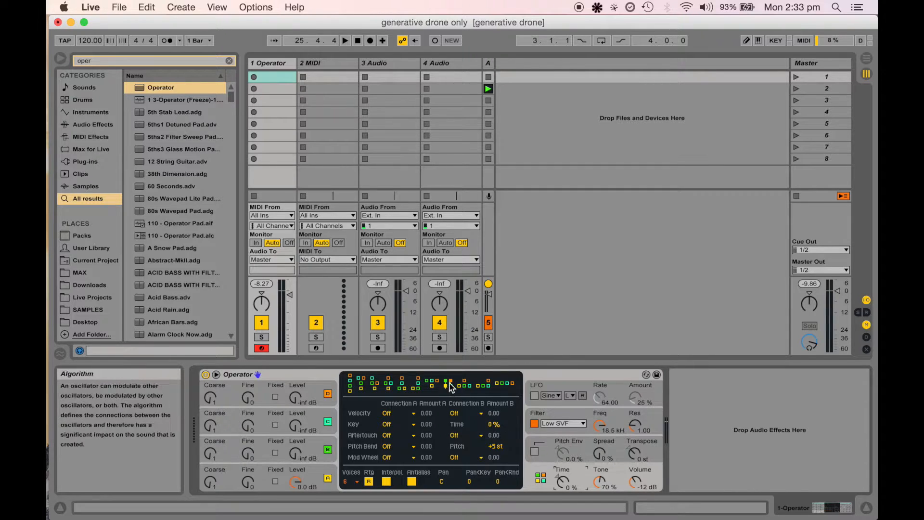
Step: Display oscillator A's settings and enable the computer MIDI keyboard for playing notes
click(211, 479)
mouse_move(211, 479)
mouse_down()
mouse_move(210, 440)
mouse_move(211, 465)
mouse_up()
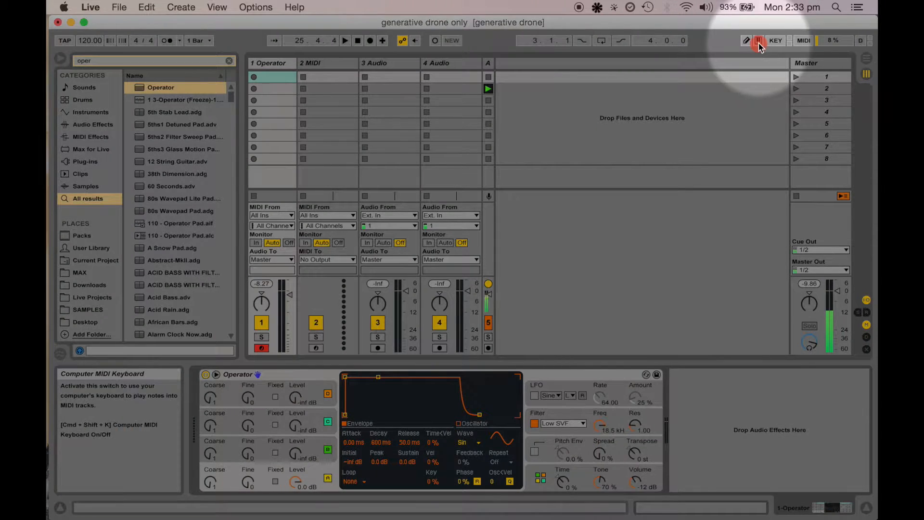
click(758, 41)
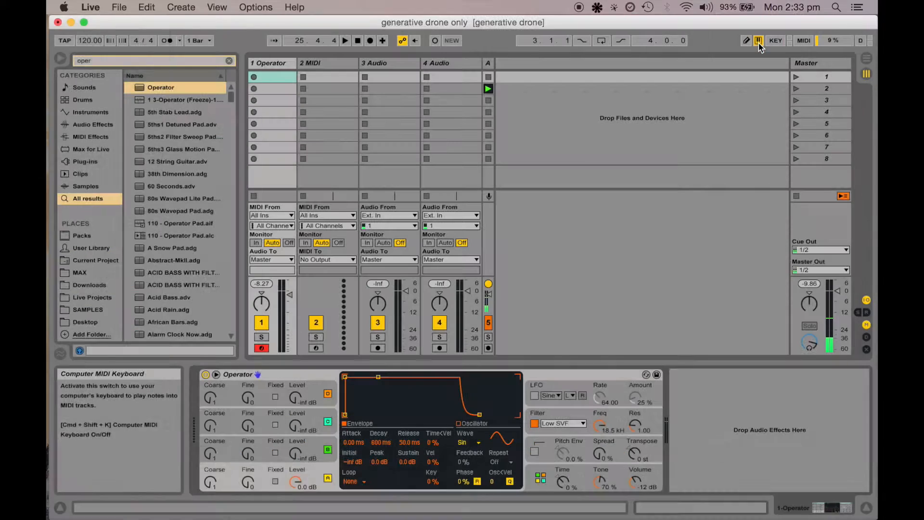
key(super+shift+k)
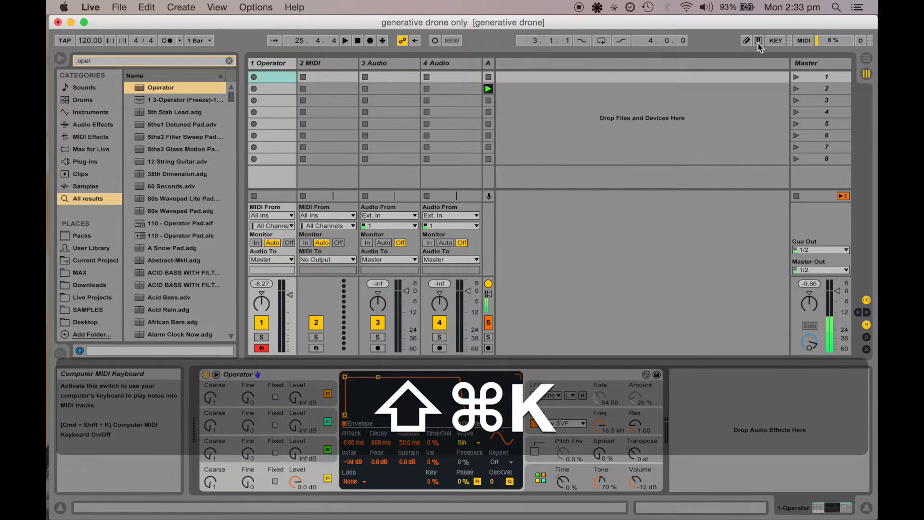
key(super+shift+k)
click(474, 272)
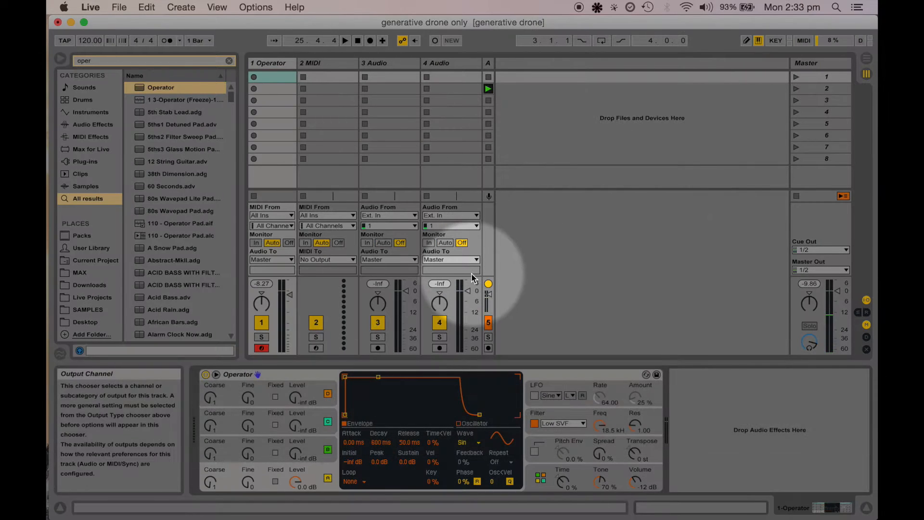
Step: Play a short run of notes up and down to audition Operator's basic sine tone
key(a)
key(s)
key(d)
key(d)
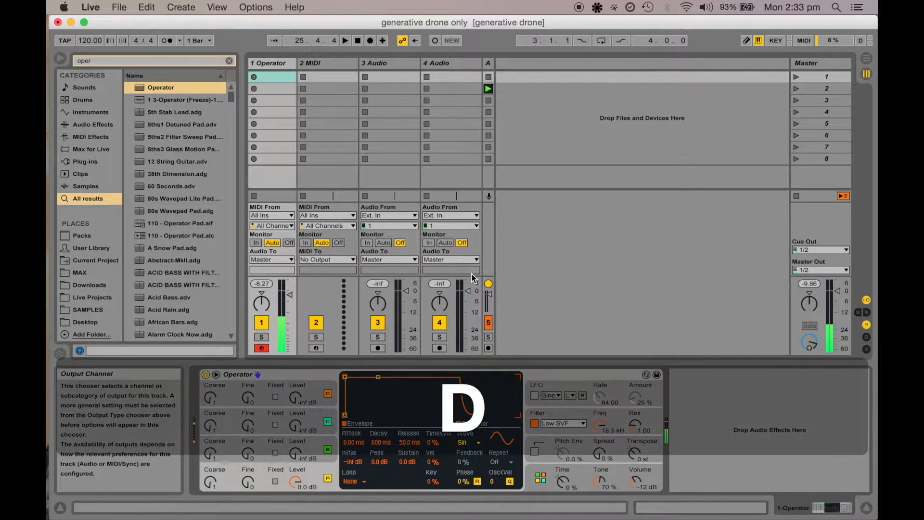
key(s)
key(a)
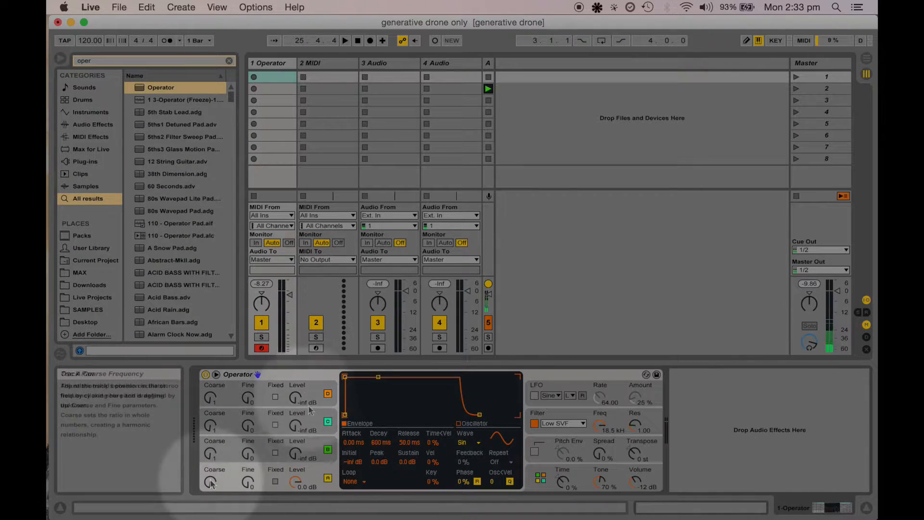
Step: Set oscillator A's coarse frequency to 1 and play a test note
click(211, 480)
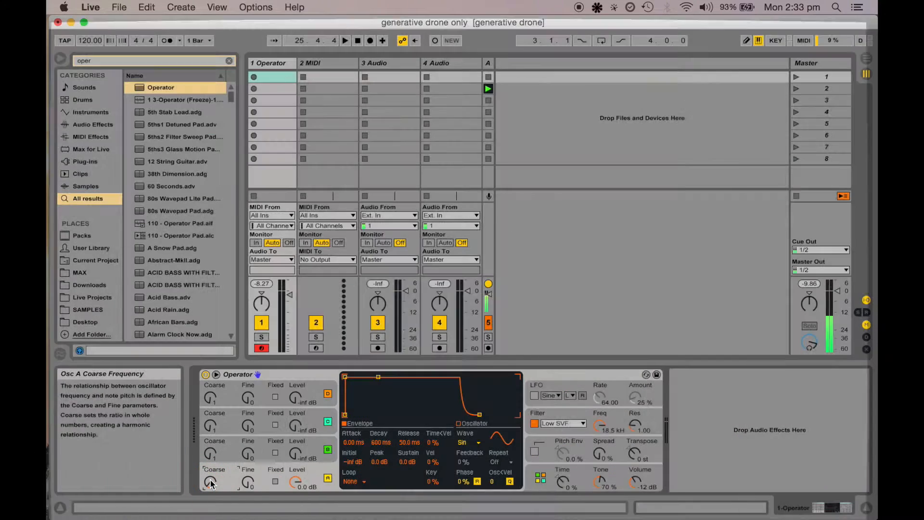
key(d)
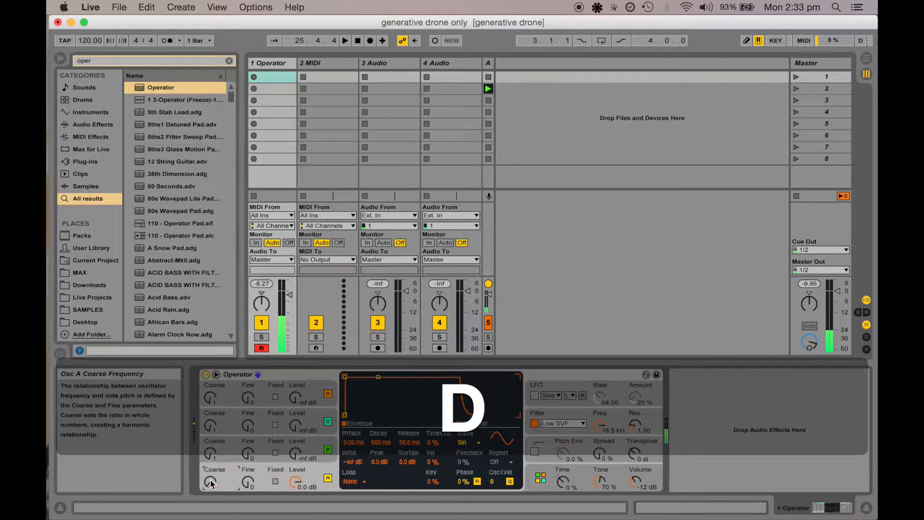
text(1)
key(Return)
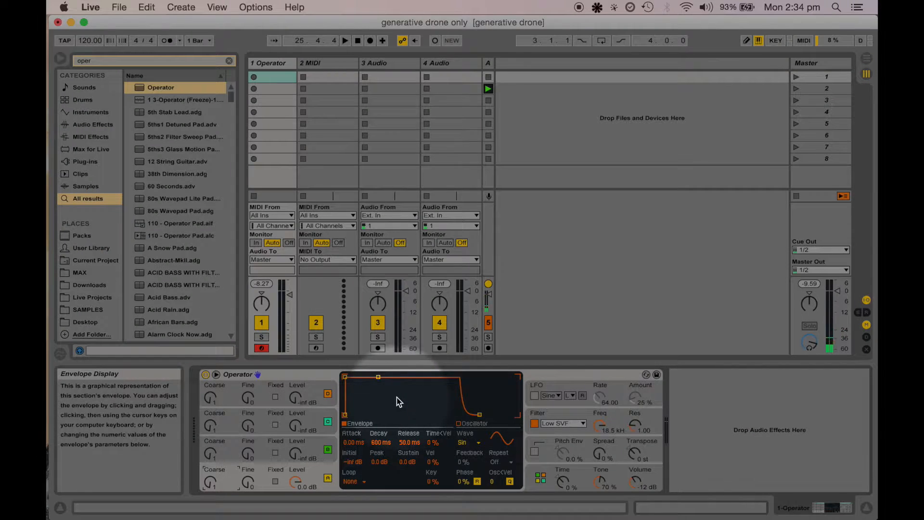
Step: Set oscillator A's volume envelope to a 5.00 s attack and 1.25 s release, and audition it with a note
click(397, 402)
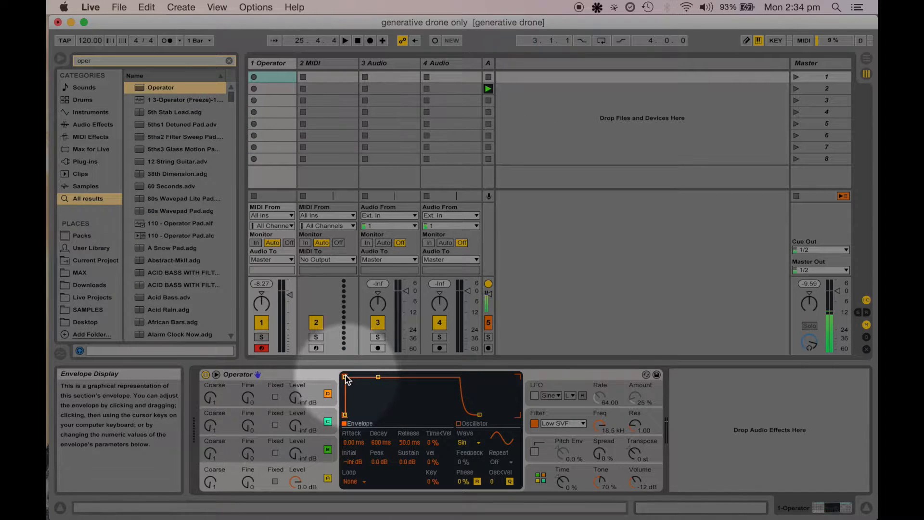
drag(345, 379, 398, 380)
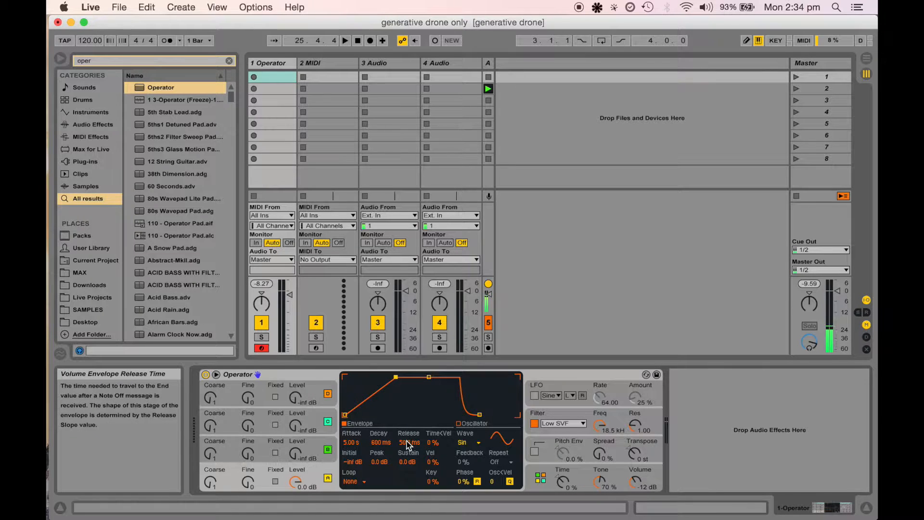
drag(408, 442, 409, 431)
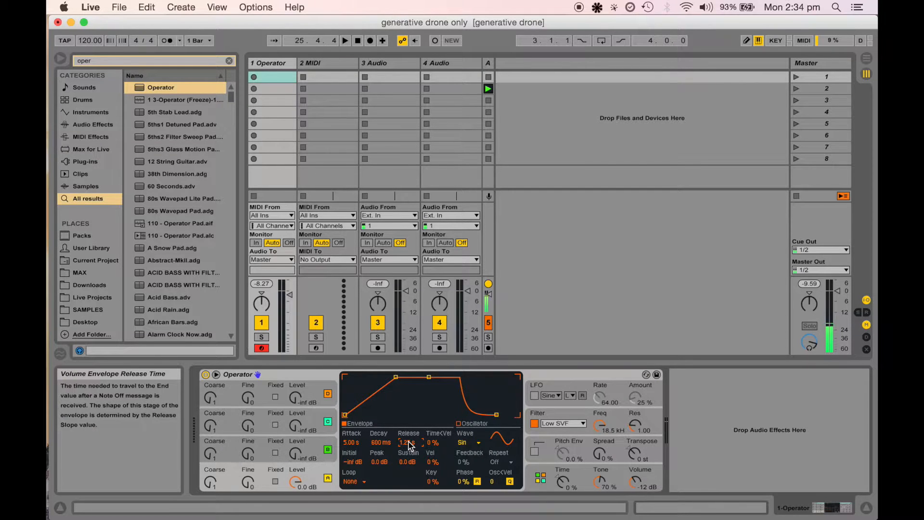
key(a)
key(a)
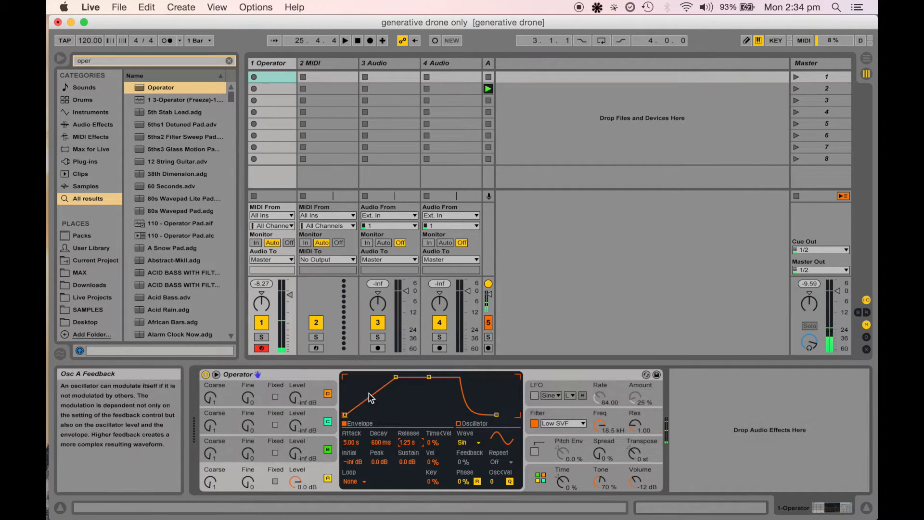
Step: Set oscillator C's level to -17 dB, raise its coarse frequency, and play a test note
click(326, 422)
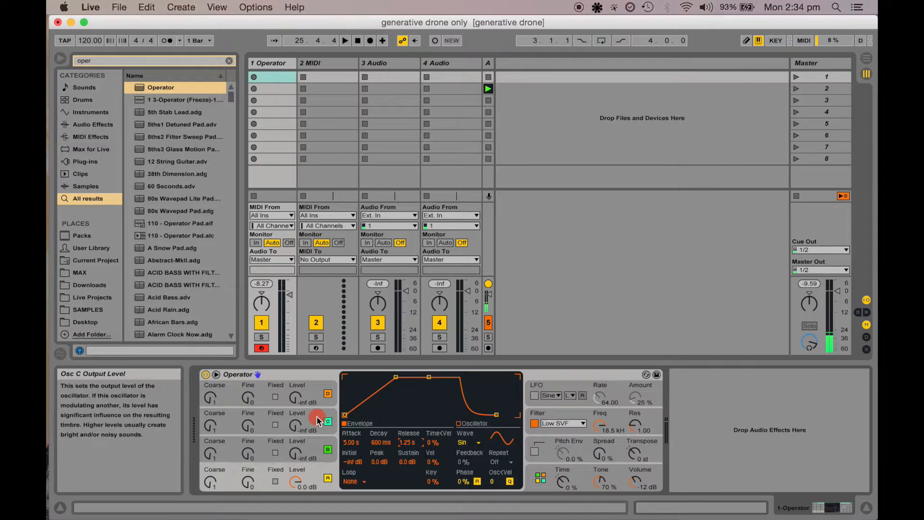
click(326, 422)
drag(299, 425, 299, 423)
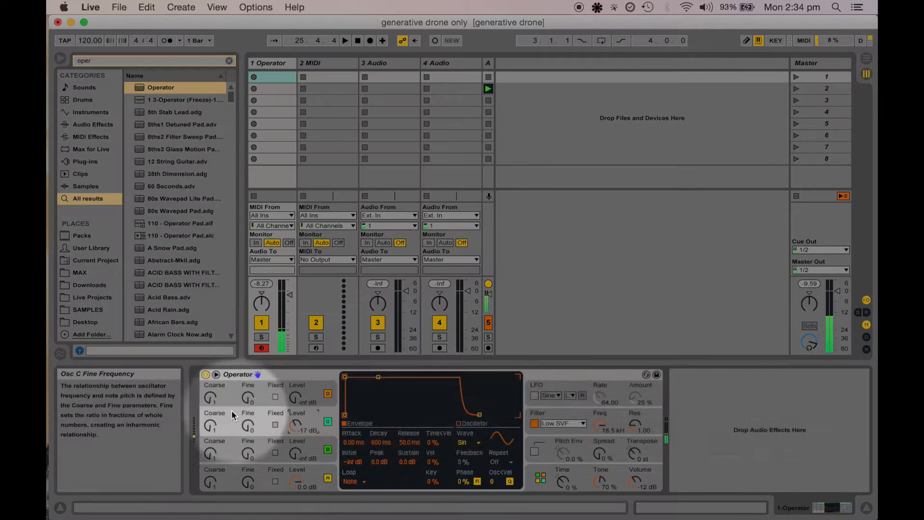
drag(210, 427, 210, 419)
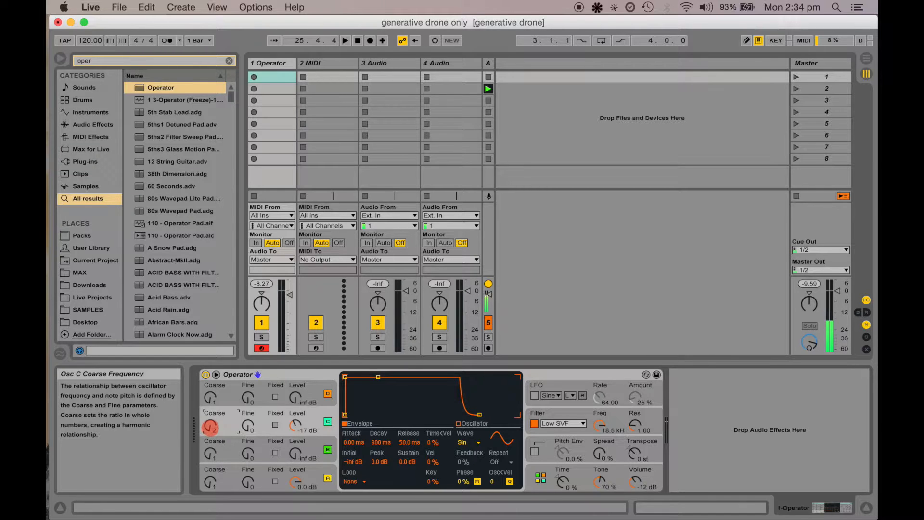
key(f)
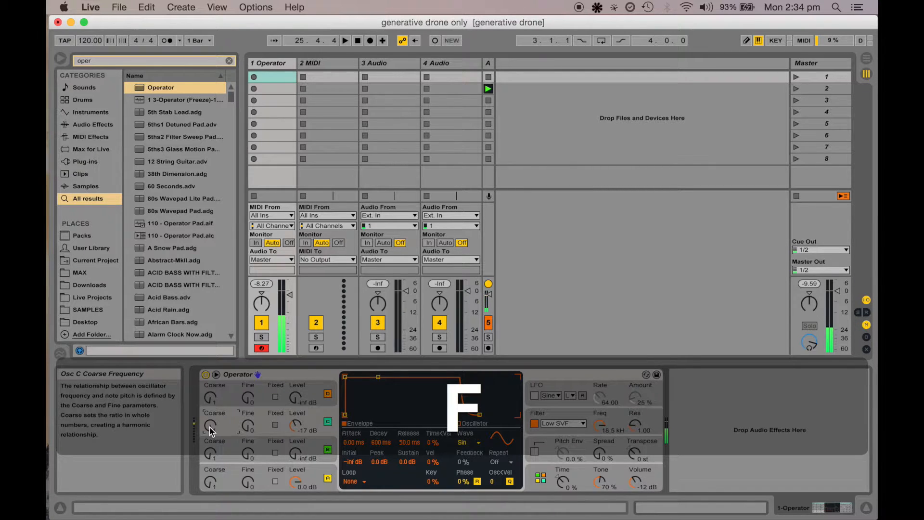
Step: Set oscillator C's coarse frequency to 5 and the Operator track's volume to 2.8 dB, auditioning both with test notes
click(211, 426)
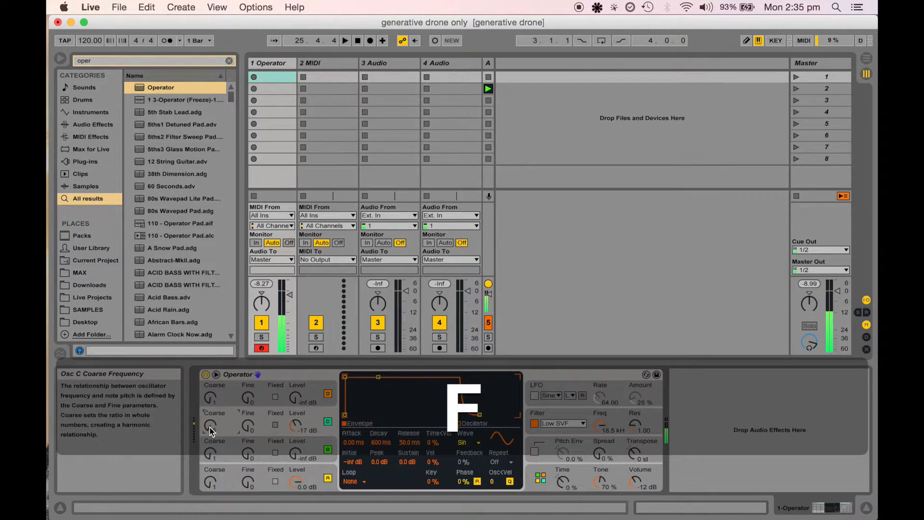
key(d)
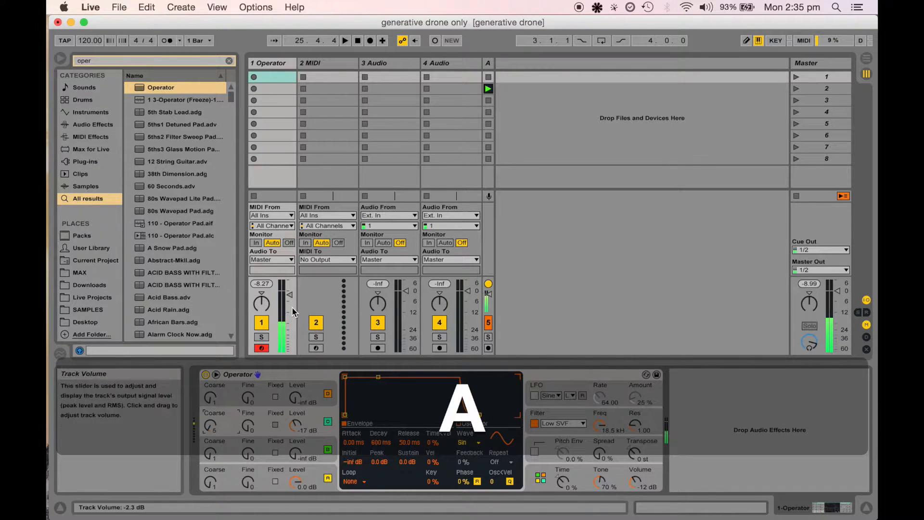
drag(290, 294, 289, 285)
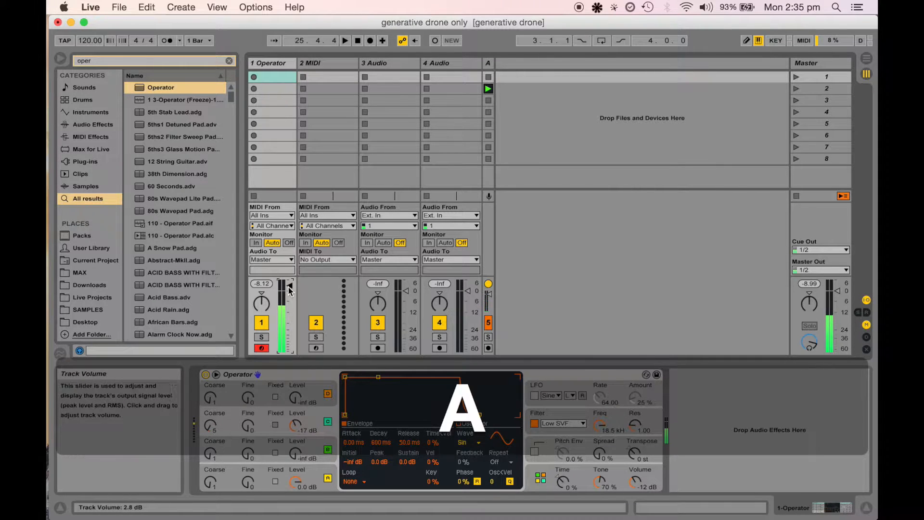
key(f)
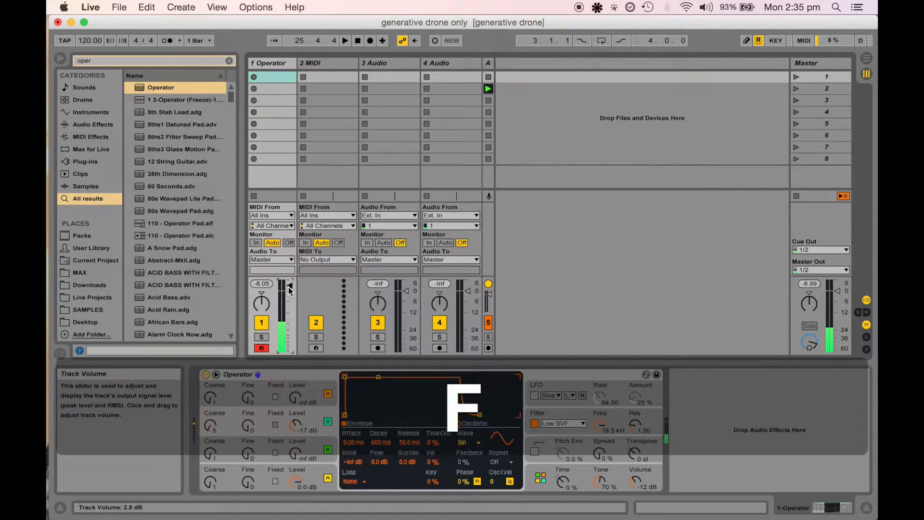
key(s)
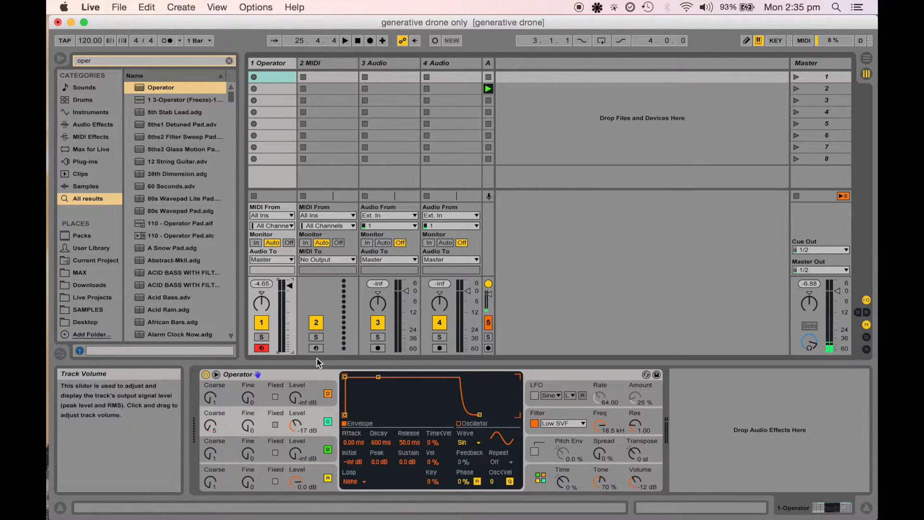
Step: Clear the browser search and hide the browser
click(329, 373)
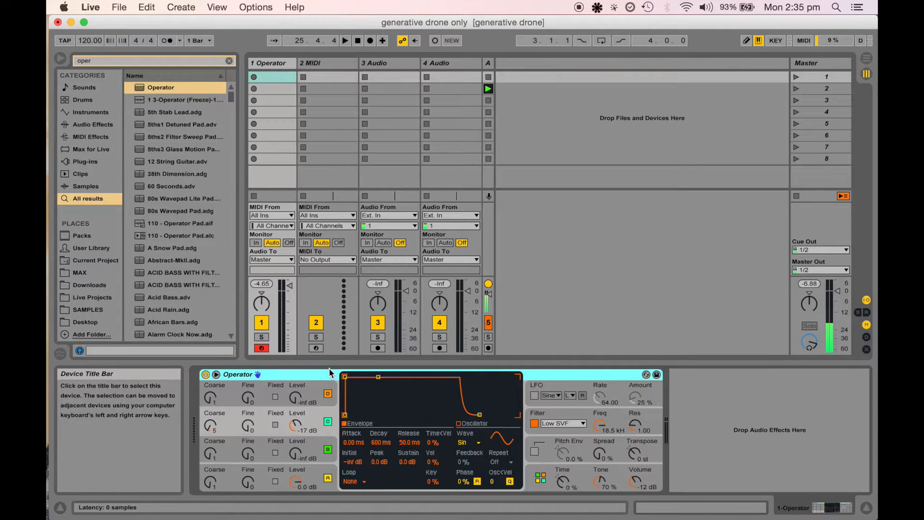
click(229, 61)
text(ranj)
click(229, 61)
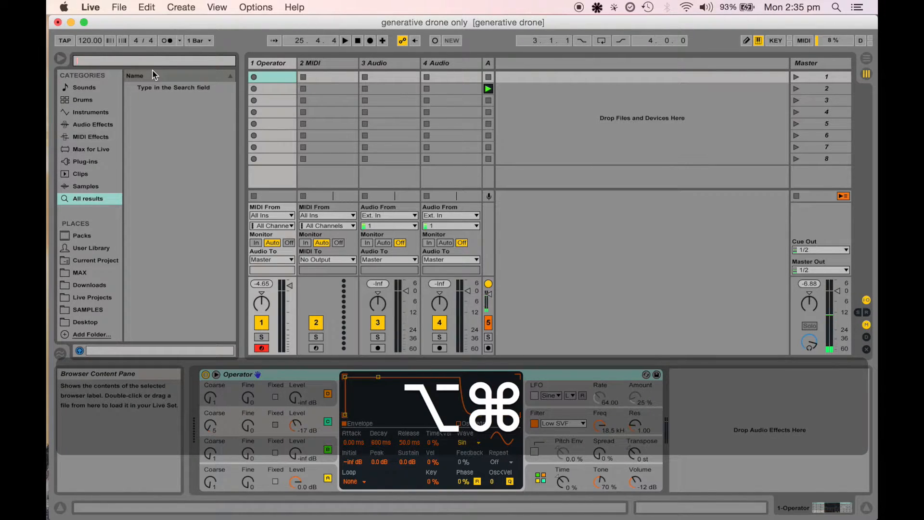
key(alt+super+b)
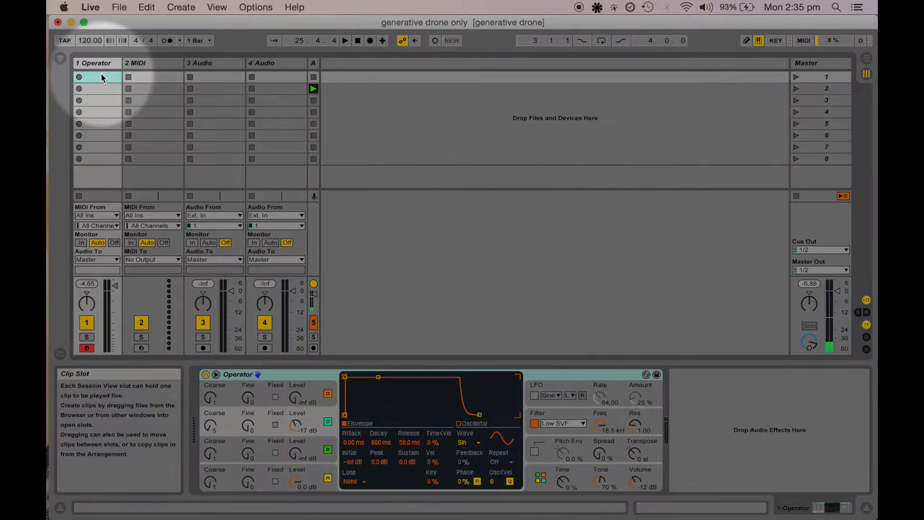
Step: Create a MIDI clip in the Operator track's first slot and add a sixteenth-note C3 at the start of the bar
double_click(102, 76)
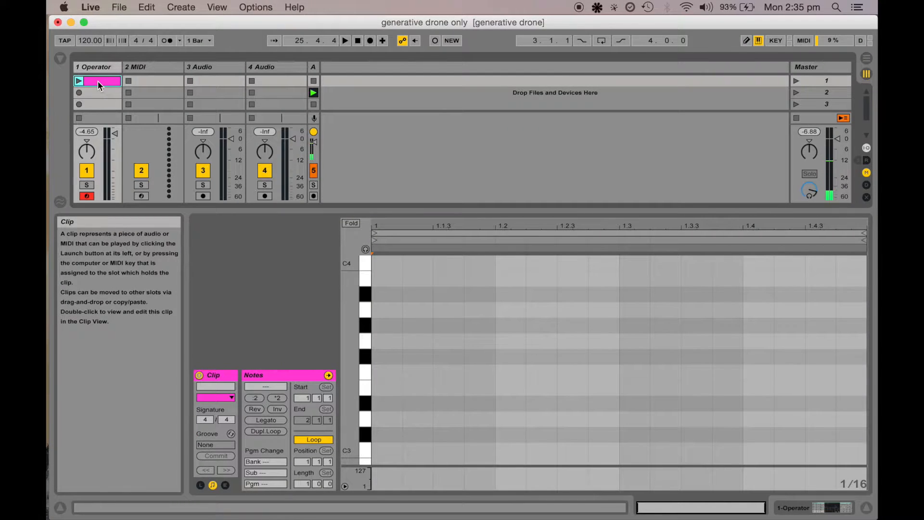
click(98, 82)
click(386, 322)
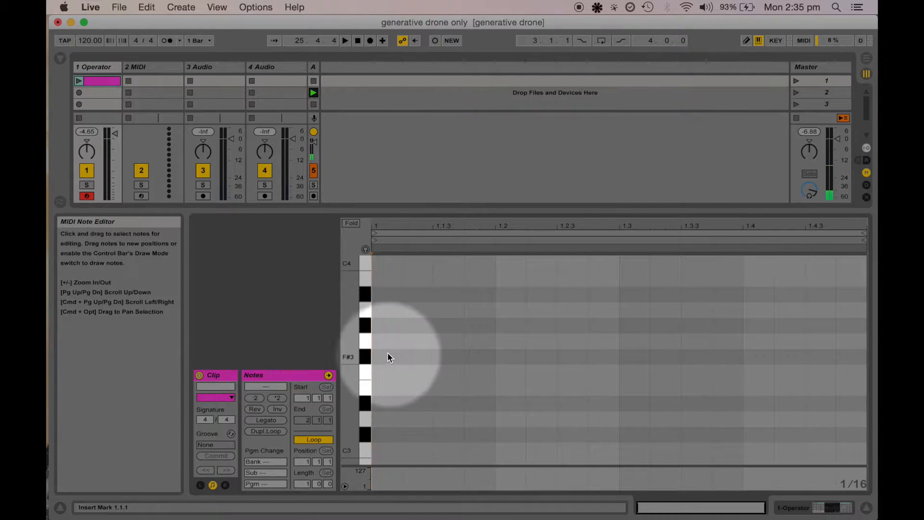
scroll(374, 388, down, 3)
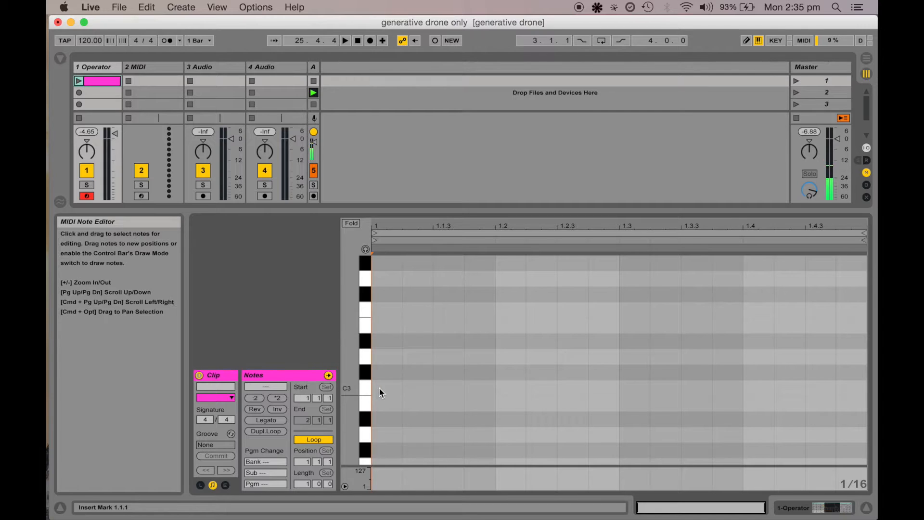
click(380, 389)
double_click(380, 389)
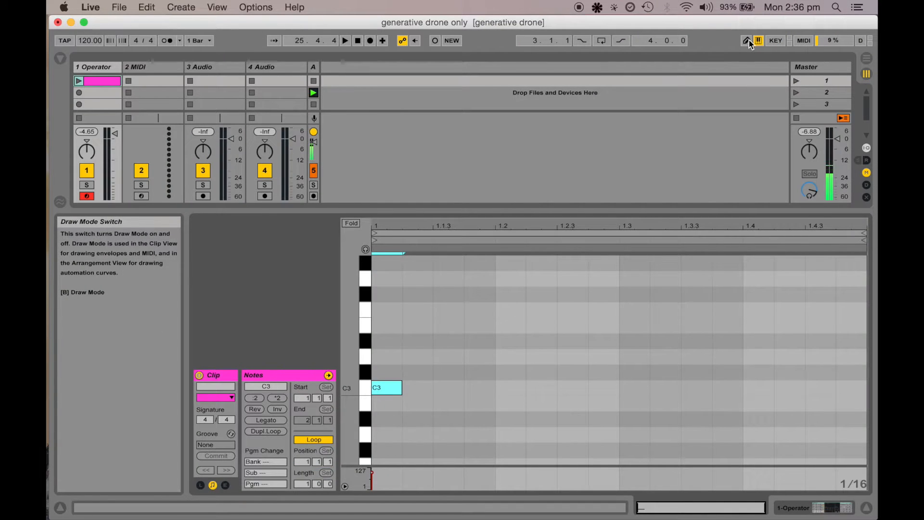
Step: Turn on Draw Mode and draw seven more C3 sixteenth notes in a row, filling the clip up to beat 1.3
click(747, 41)
click(429, 387)
click(455, 387)
click(479, 387)
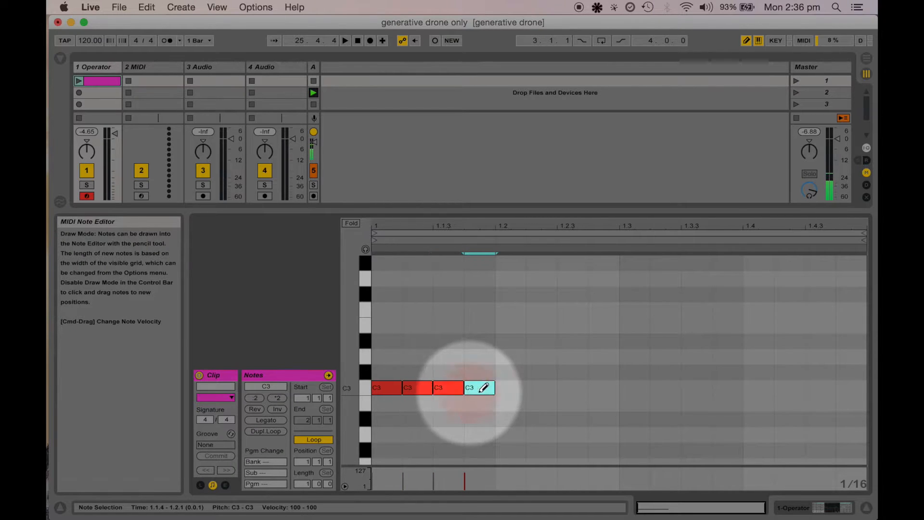
click(510, 388)
click(541, 387)
click(572, 387)
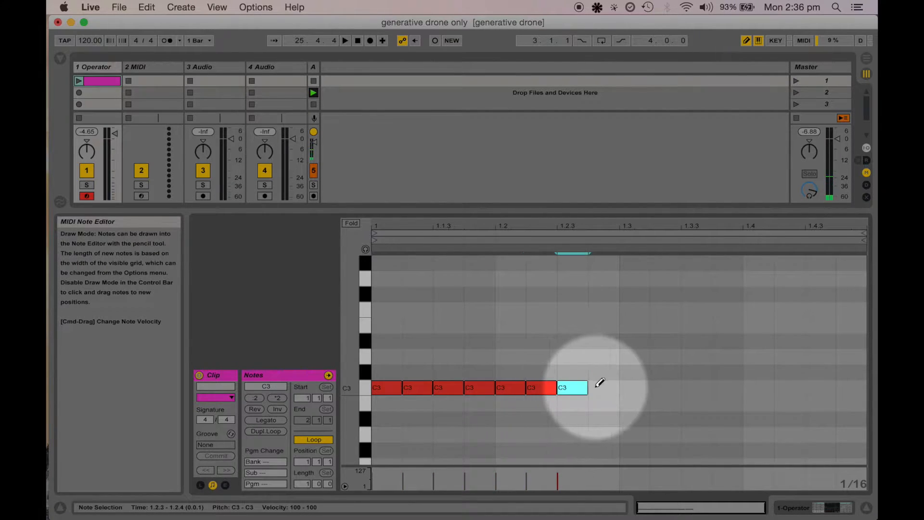
click(600, 387)
Step: Start playback, launch the Operator track's clip to hear it, and stop the transport
key(space)
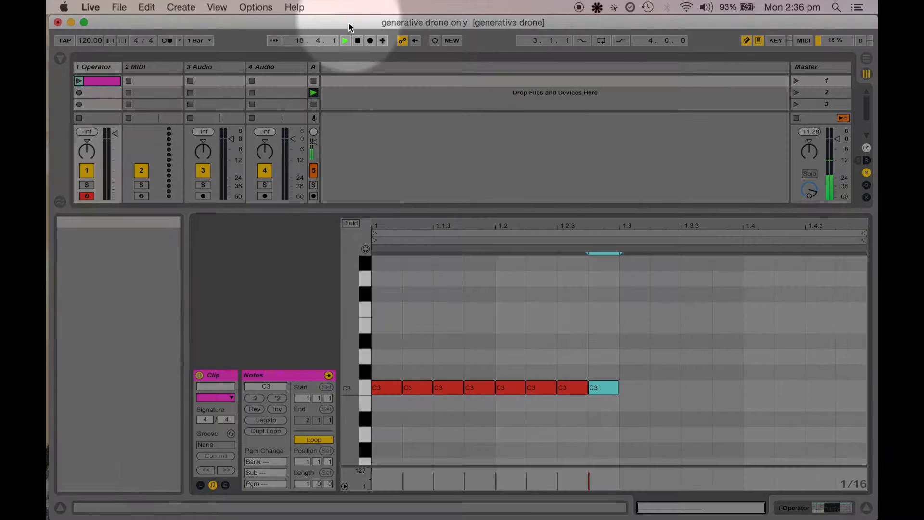
click(78, 82)
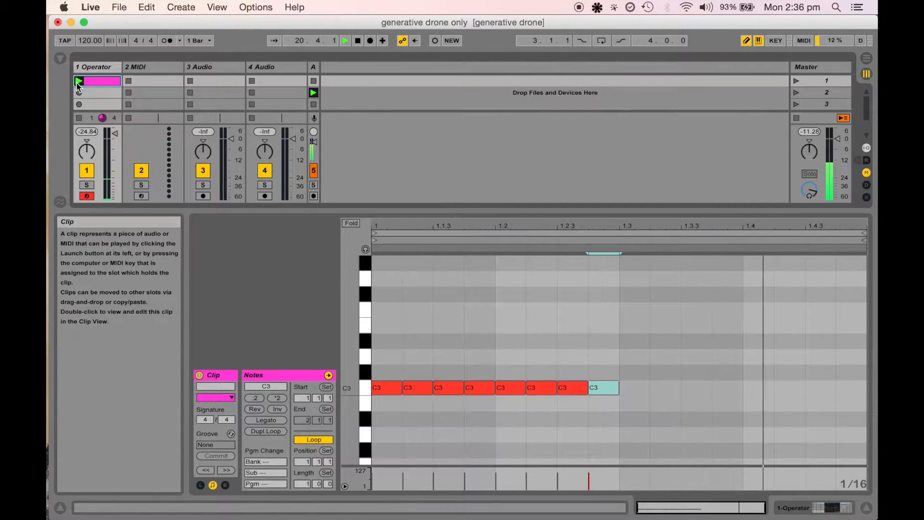
click(359, 41)
Step: Erase the seven added C3 notes, keeping only the first one at the start of the clip
click(418, 388)
click(449, 388)
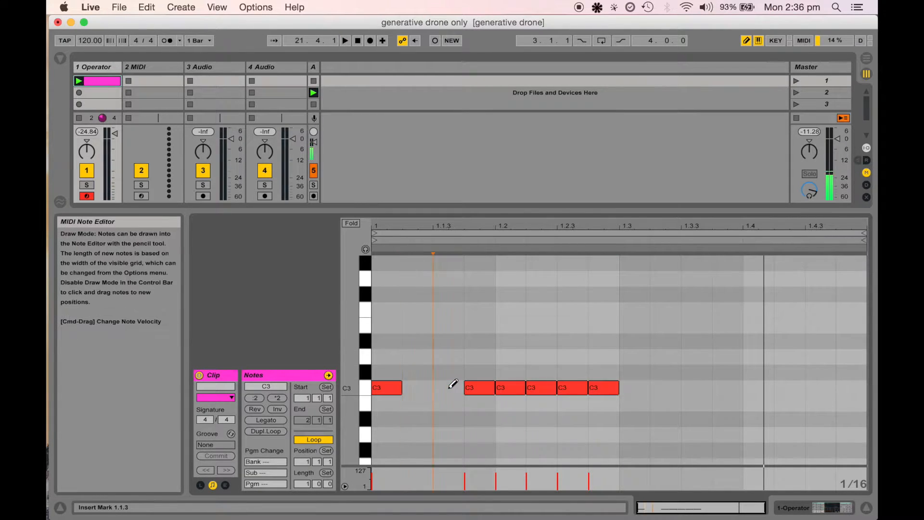
click(476, 387)
click(518, 388)
click(541, 388)
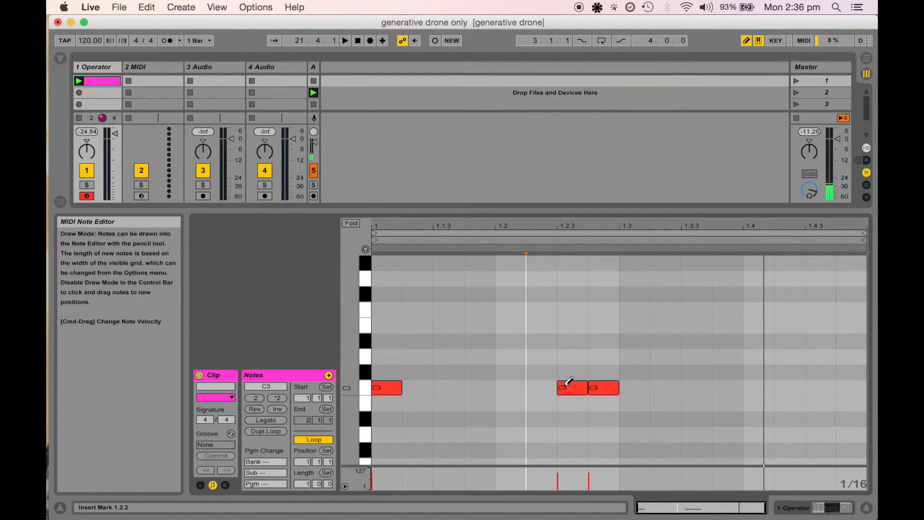
click(567, 387)
click(603, 388)
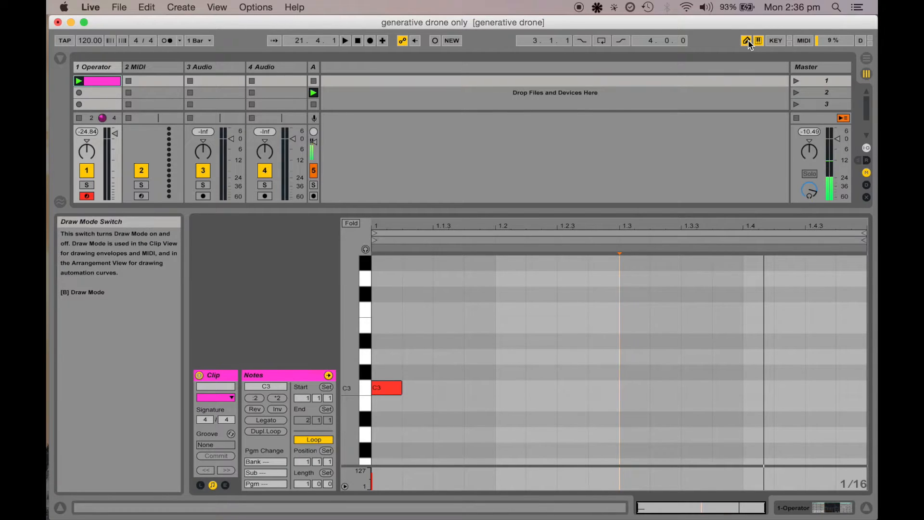
Step: Toggle Draw Mode off and on again, and repeatedly hide and show the Info View
key(b)
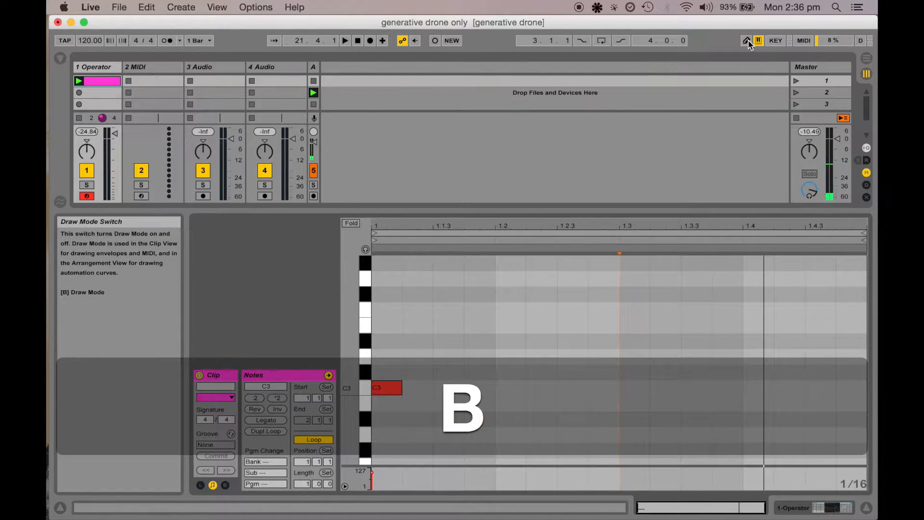
key(b)
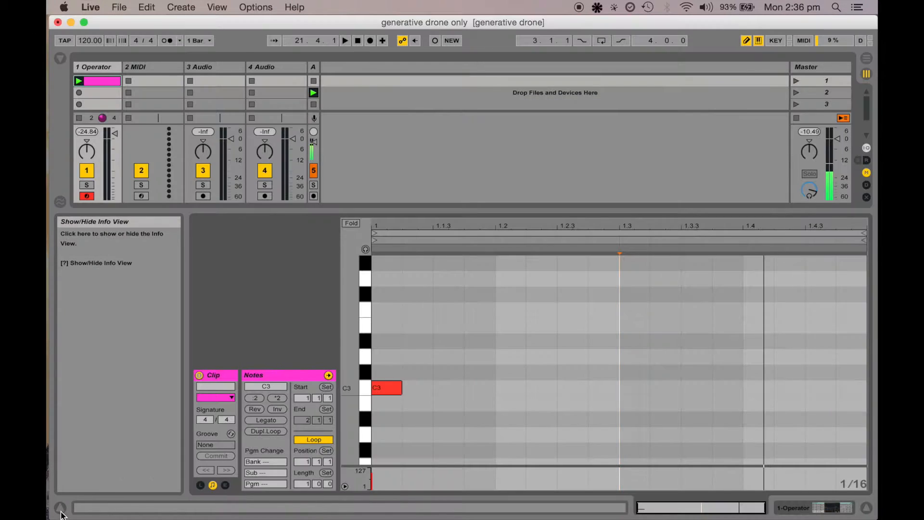
click(61, 509)
click(60, 509)
key(shift+slash)
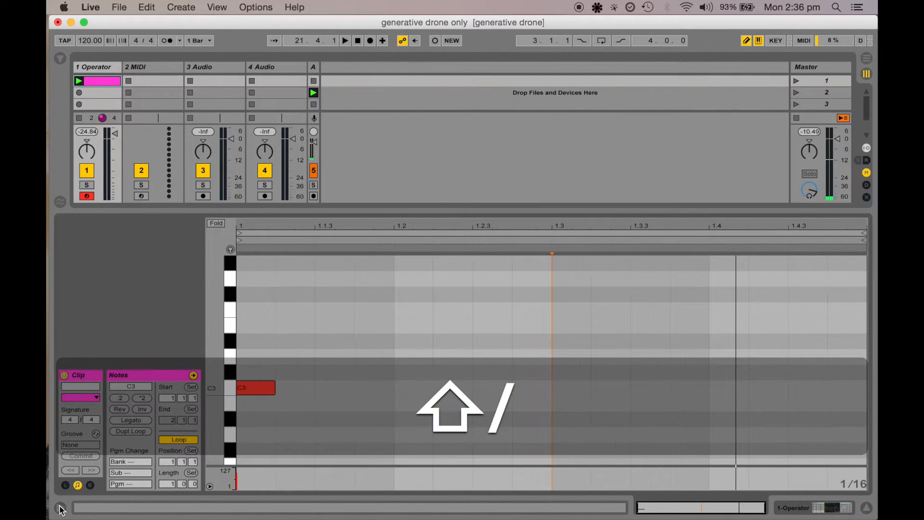
key(shift+slash)
key(shift+slash)
key(shift+slash)
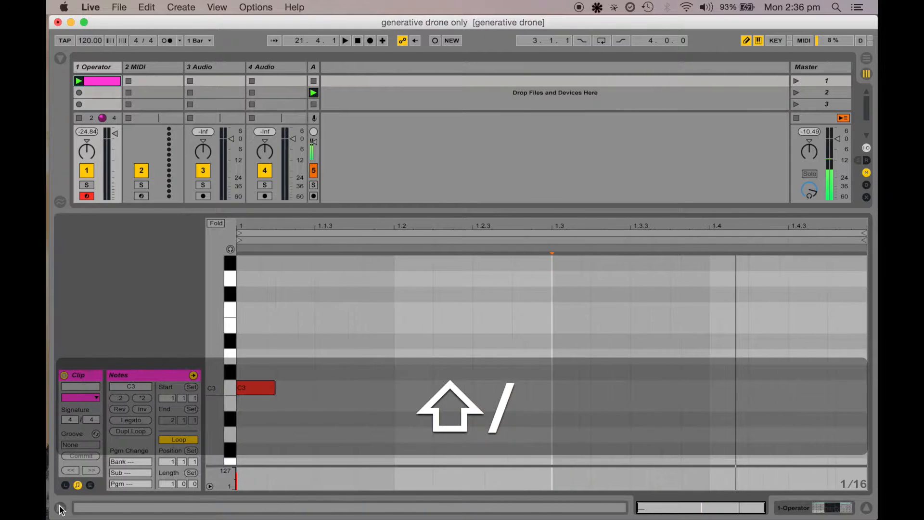
key(shift+slash)
key(shift+slash)
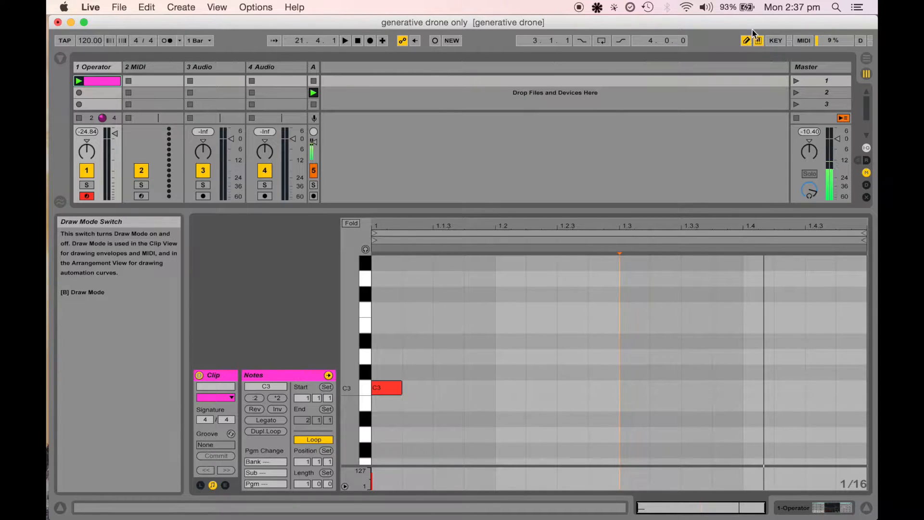
key(F1)
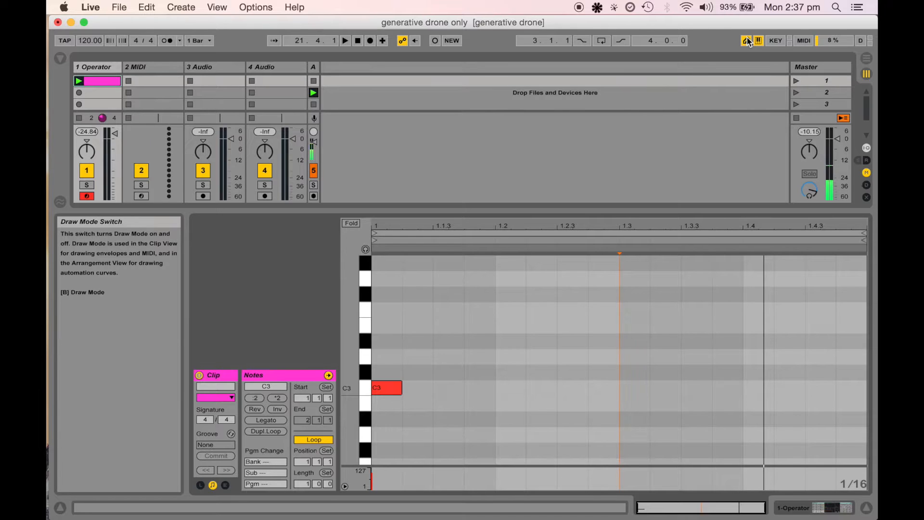
Step: Turn off Draw Mode, select the C3 note, and start playback of the clip
key(b)
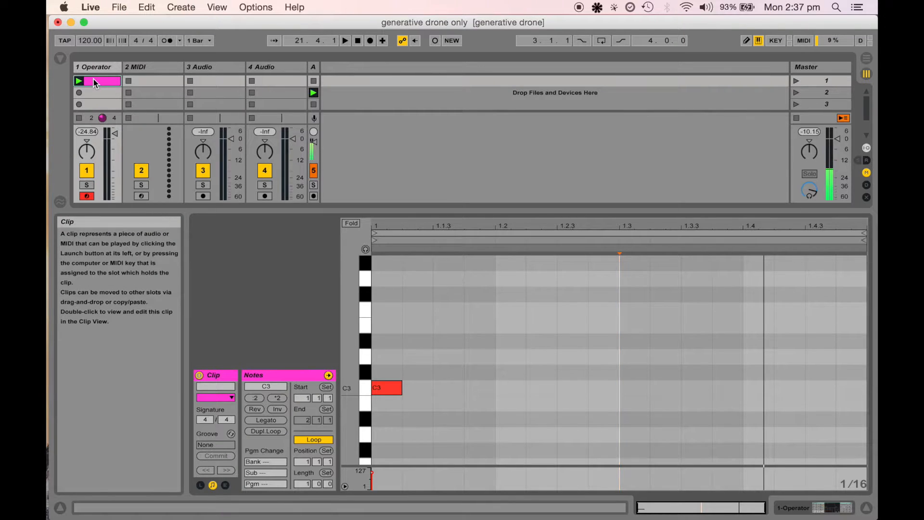
click(387, 389)
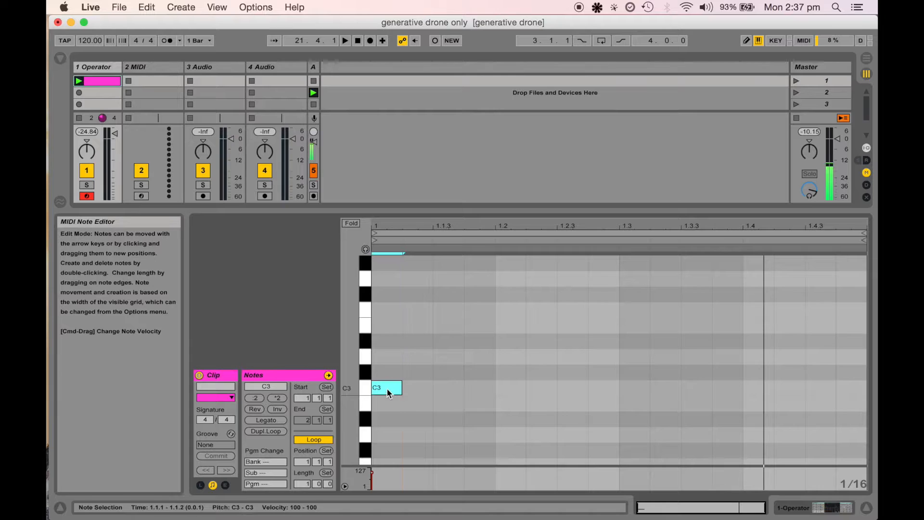
key(space)
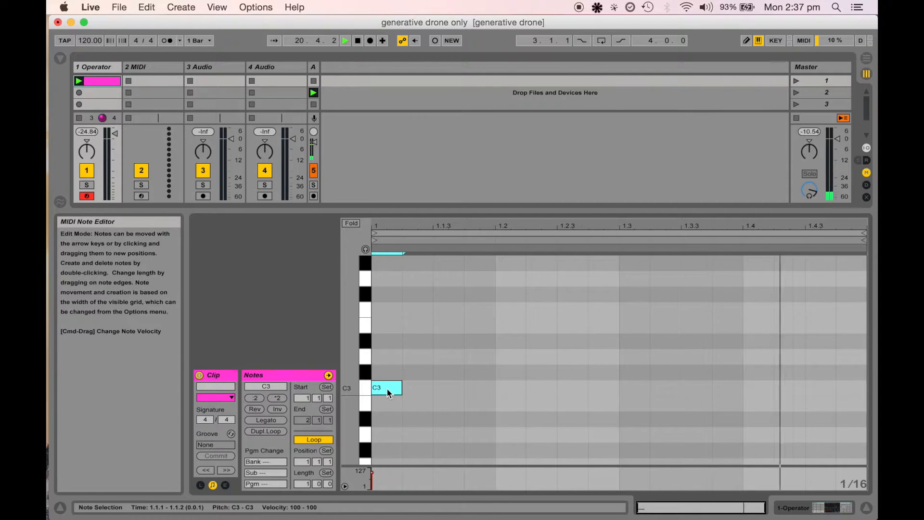
Step: Show the Operator track's device chain and open the browser search
key(F12)
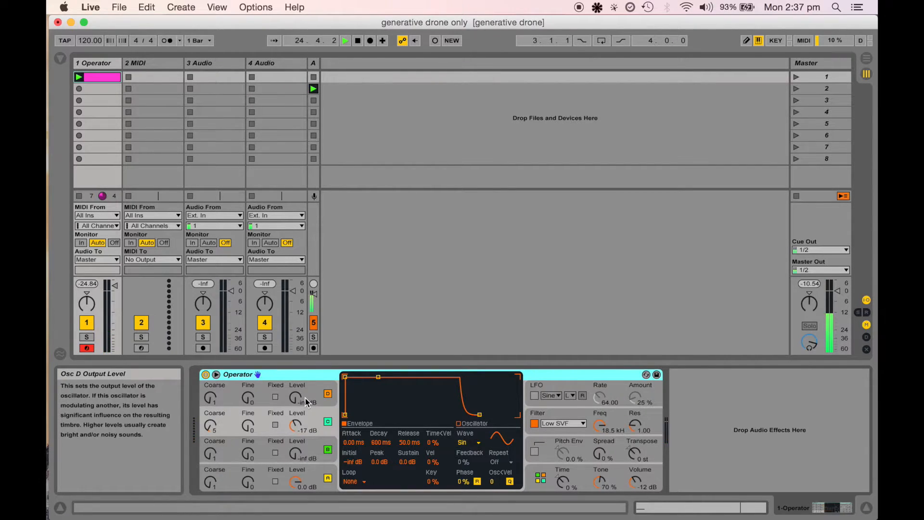
key(super+f)
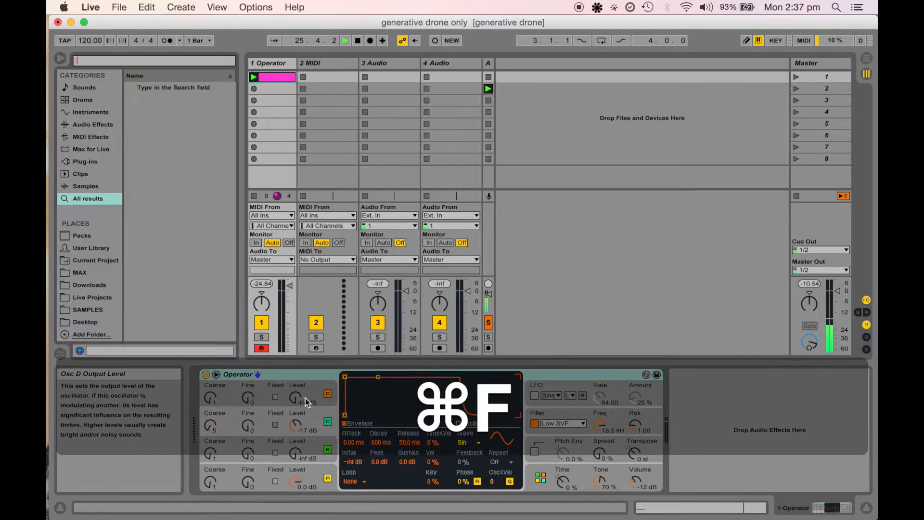
text(DUR)
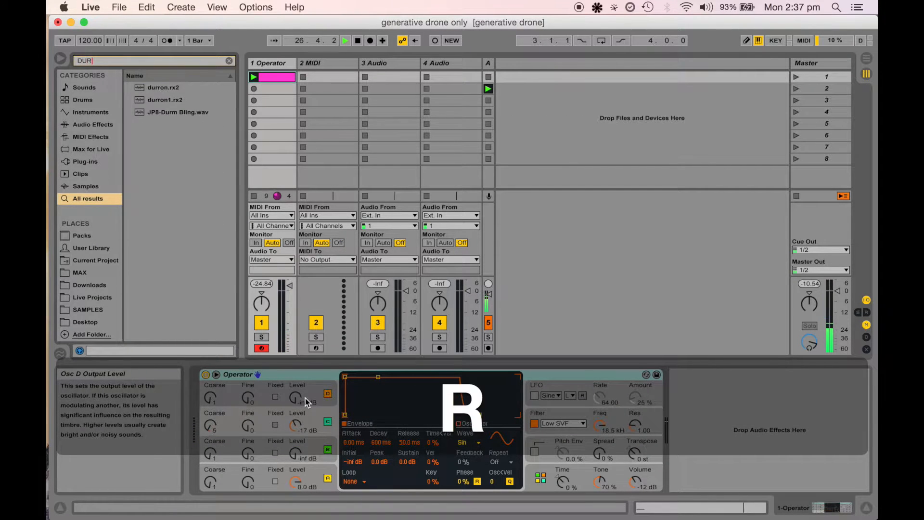
text(A)
key(BackSpace)
key(BackSpace)
key(BackSpace)
key(BackSpace)
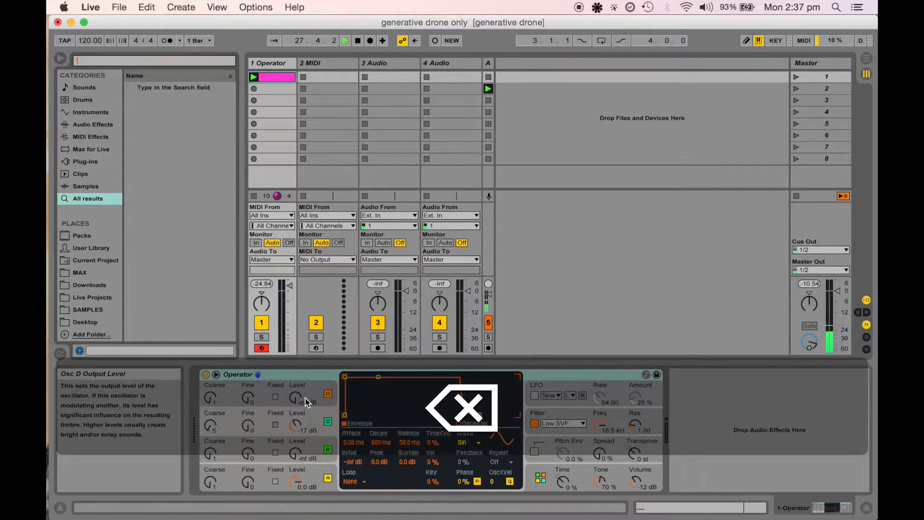
Step: Search the browser for "LE", insert the Note Length MIDI effect before Operator, and hide the browser
text(LE)
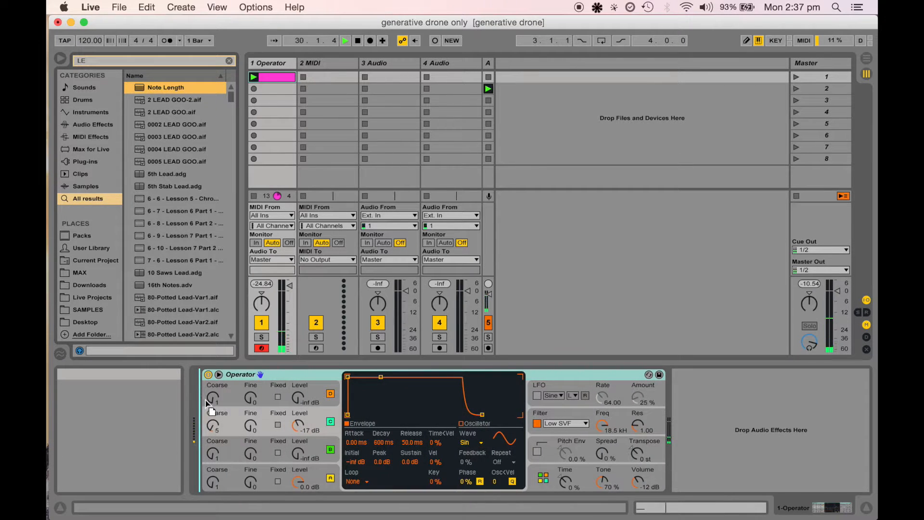
drag(206, 402, 205, 402)
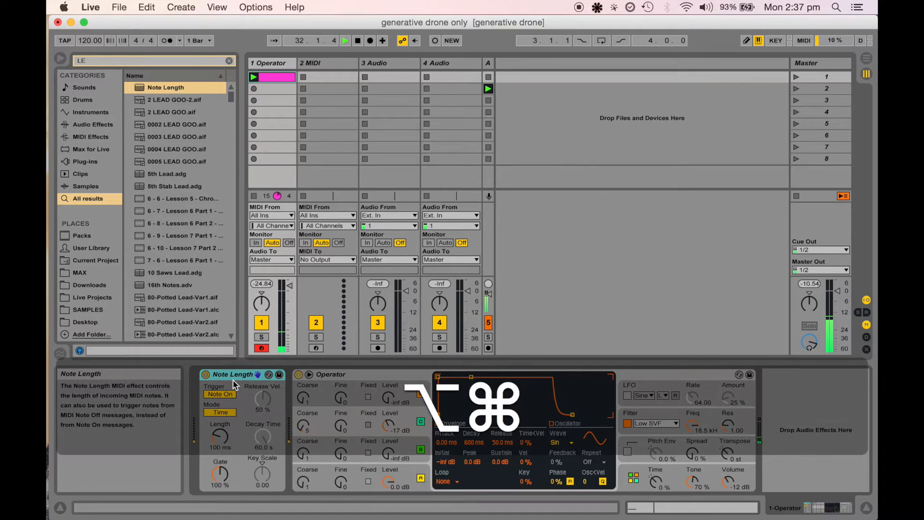
key(alt+super+b)
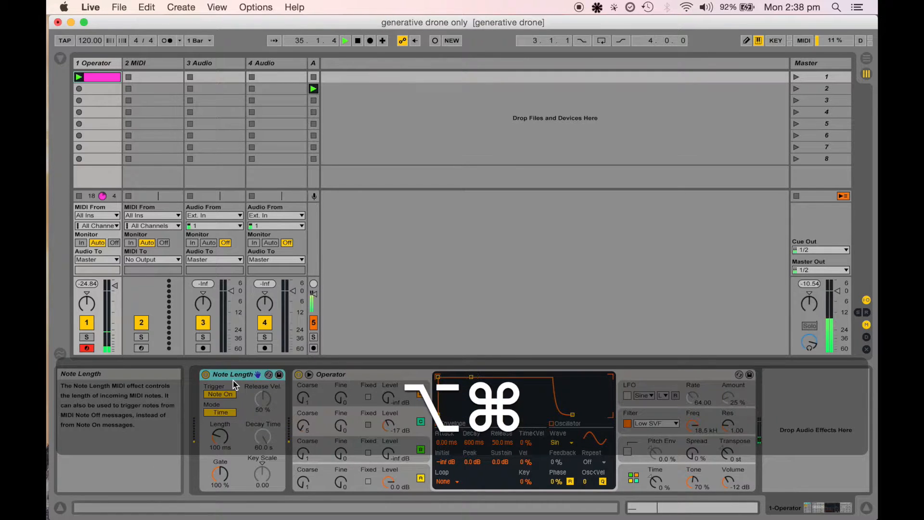
Step: Show the browser, clear its search, and select Note Length in the MIDI Effects category
key(alt+super+b)
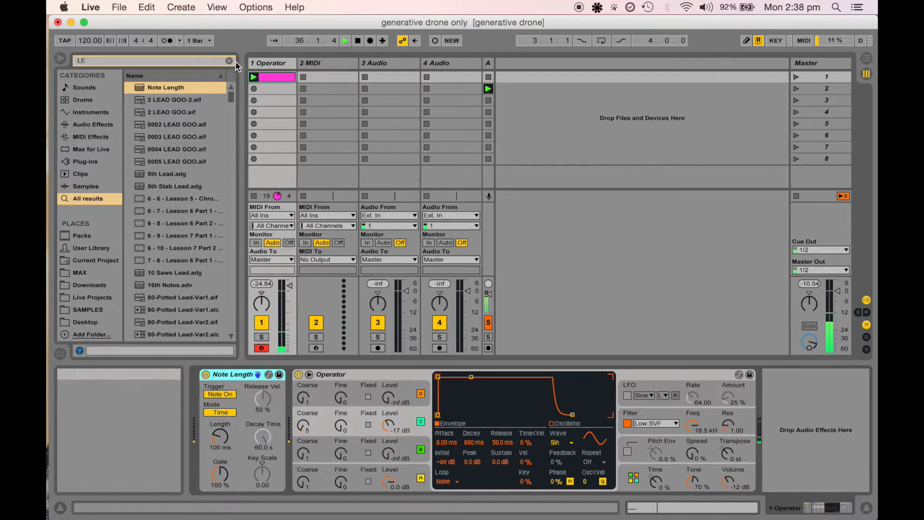
click(229, 61)
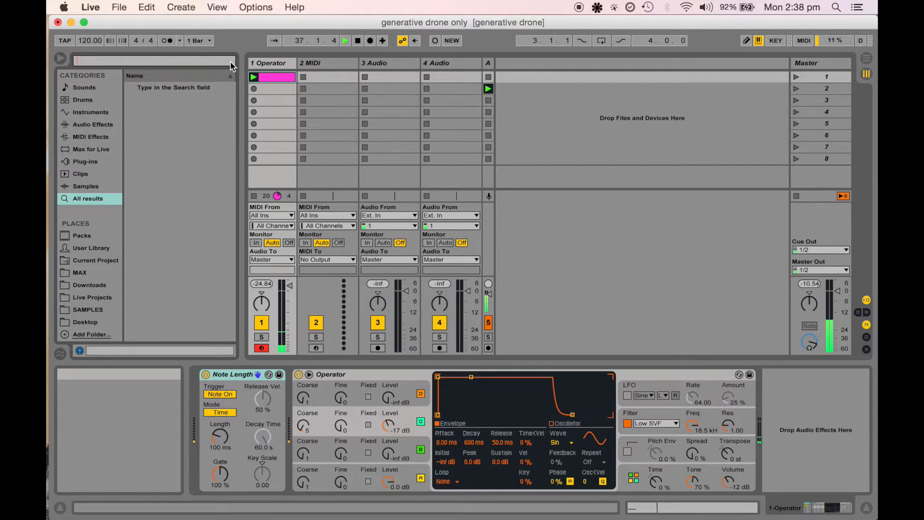
click(93, 139)
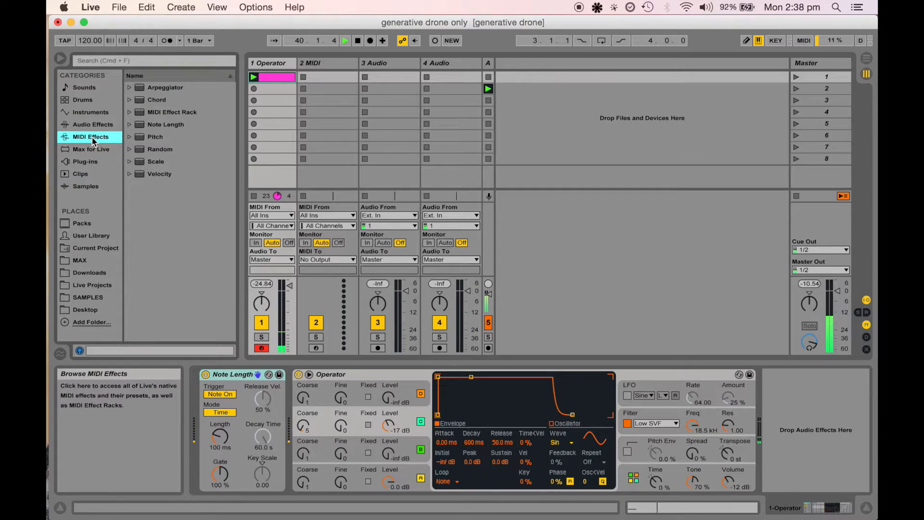
click(167, 124)
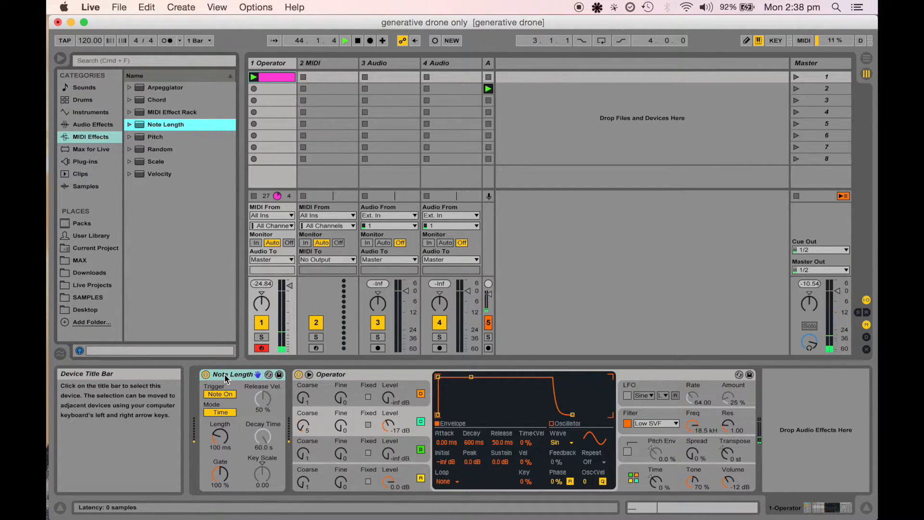
Step: Raise the Length of the Note Length effect to 18.6 s
mouse_move(220, 437)
mouse_down()
mouse_move(220, 400)
mouse_move(223, 441)
mouse_up()
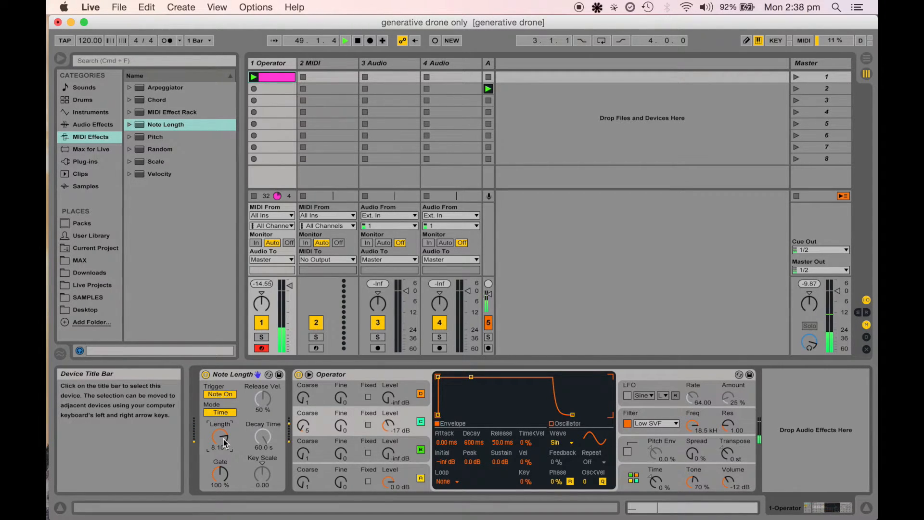
drag(223, 442, 224, 433)
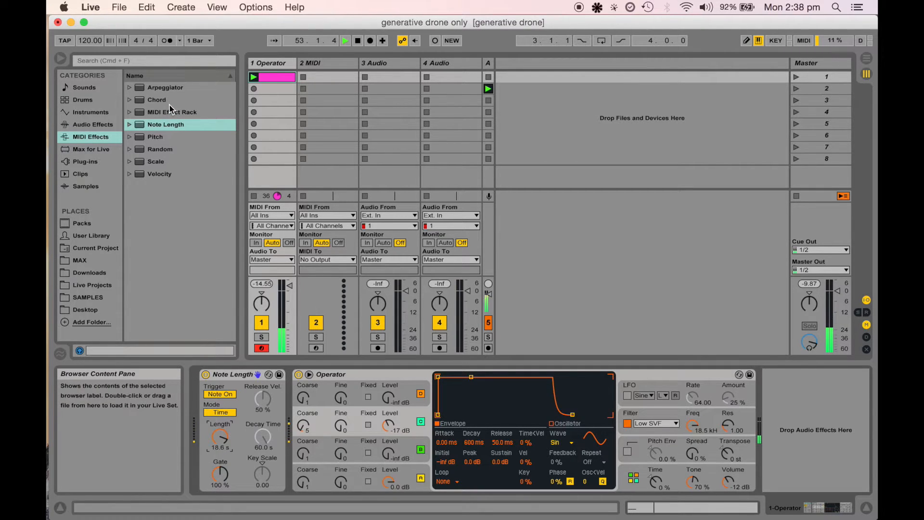
Step: Insert the Random MIDI effect before Note Length on the Operator track
click(158, 150)
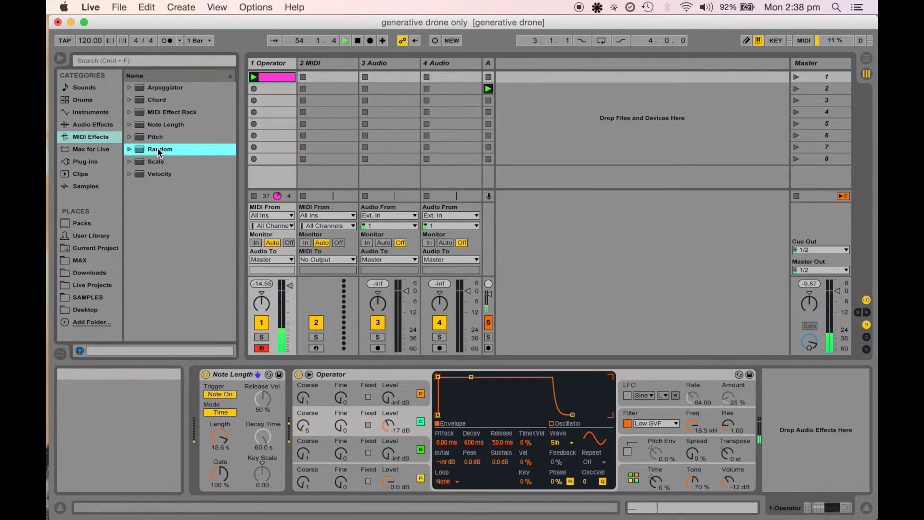
click(94, 138)
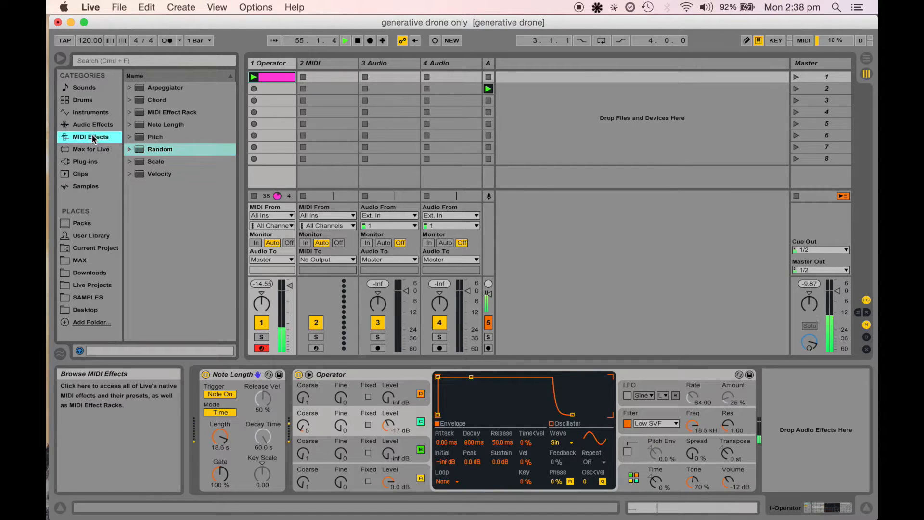
key(alt+super+b)
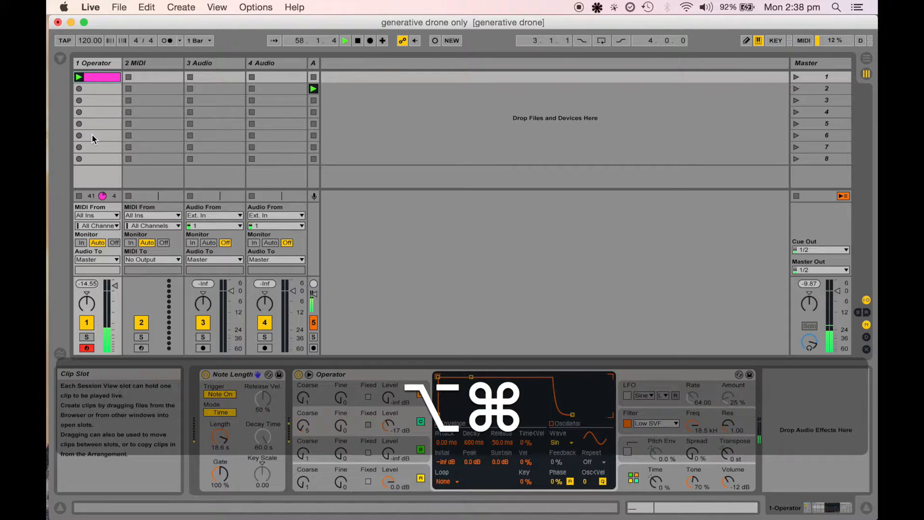
key(alt+super+b)
key(alt+super+b)
key(alt+super+b)
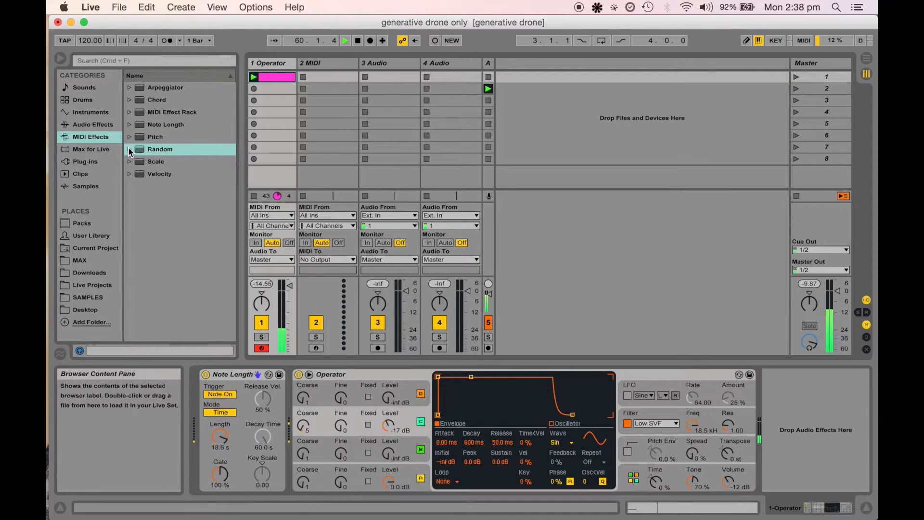
drag(140, 151, 201, 386)
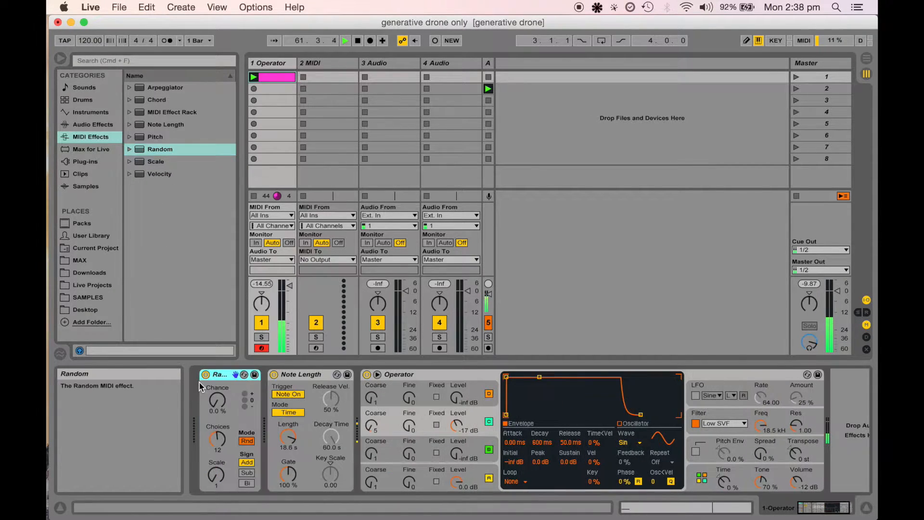
Step: View the C3 note in the Operator track's clip and return to the track's device chain
double_click(274, 78)
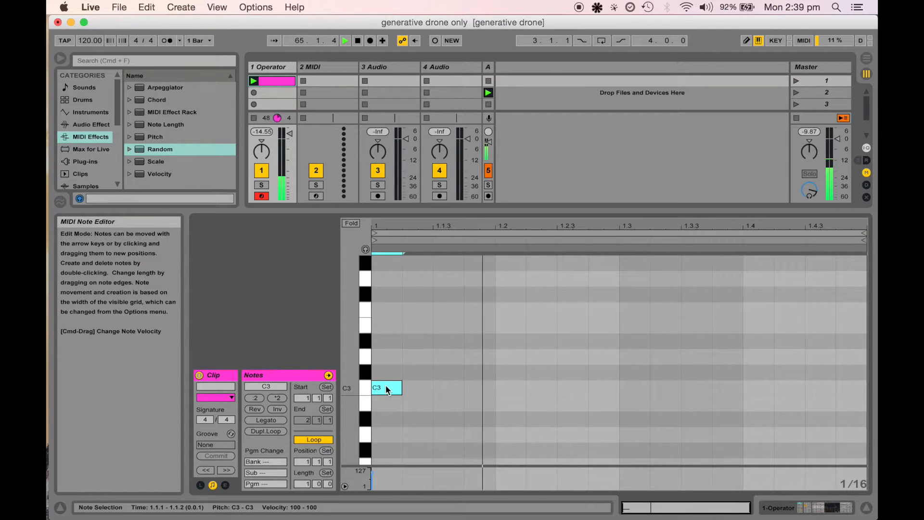
key(F12)
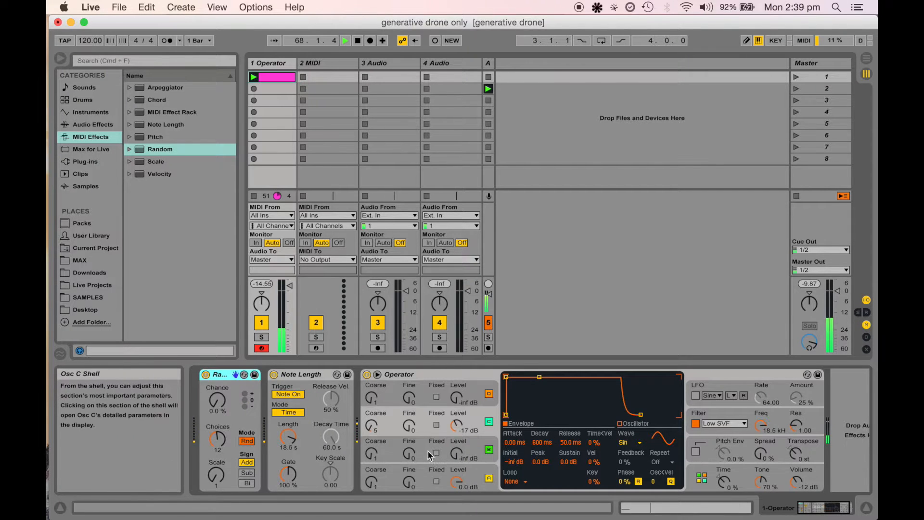
key(F12)
key(F12)
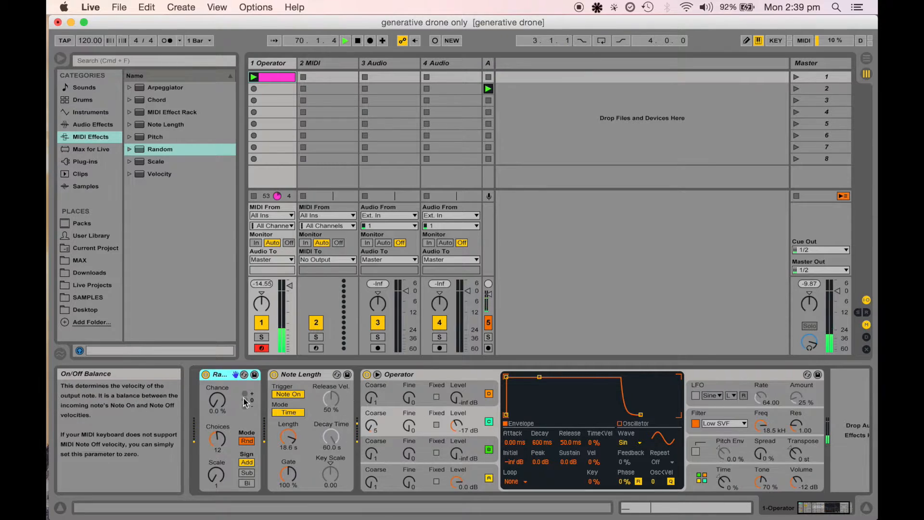
Step: Set Random's Chance to 72% and insert the Scale MIDI effect between Note Length and Operator
drag(216, 399, 217, 376)
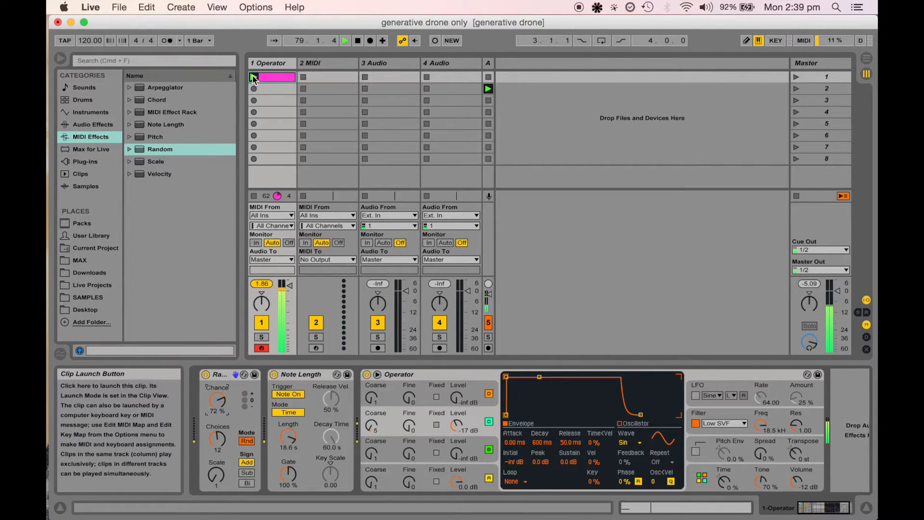
click(161, 163)
drag(164, 166, 355, 403)
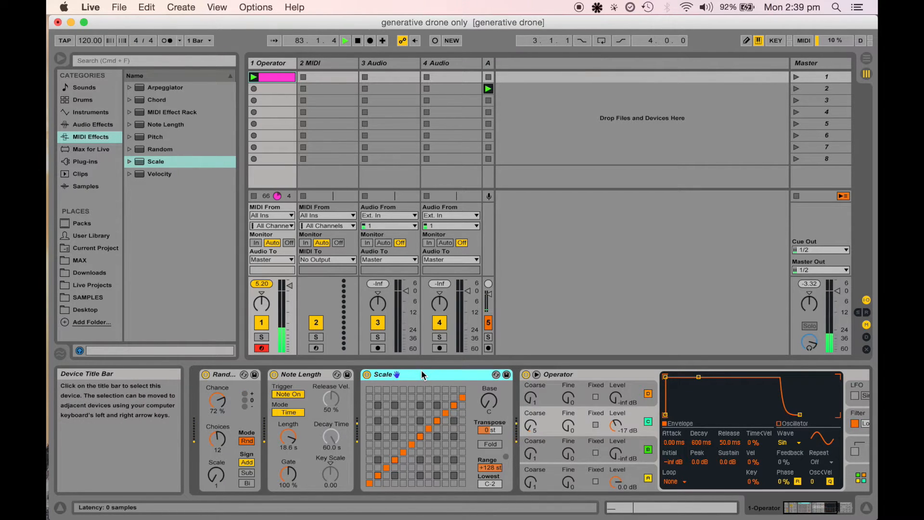
Step: Look through the presets of the Scale effect in the browser and collapse the list again
click(129, 161)
scroll(176, 284, down, 10)
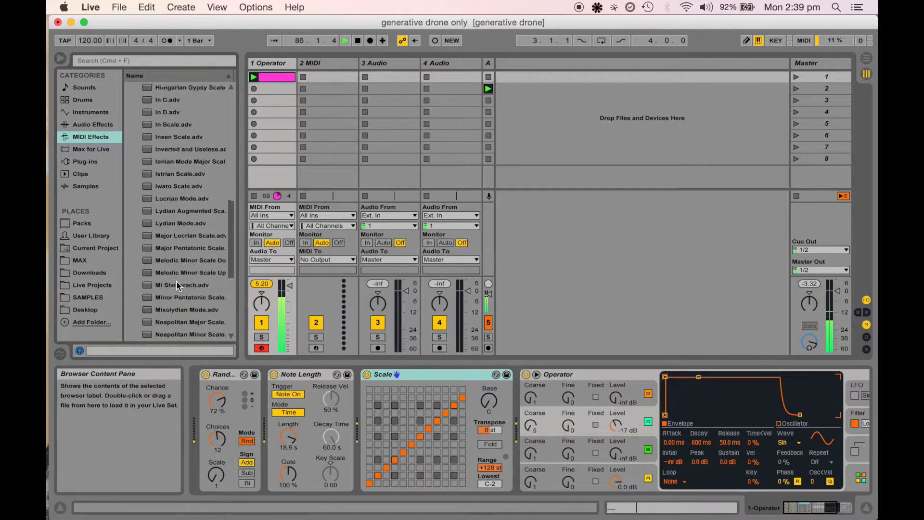
scroll(177, 284, up, 5)
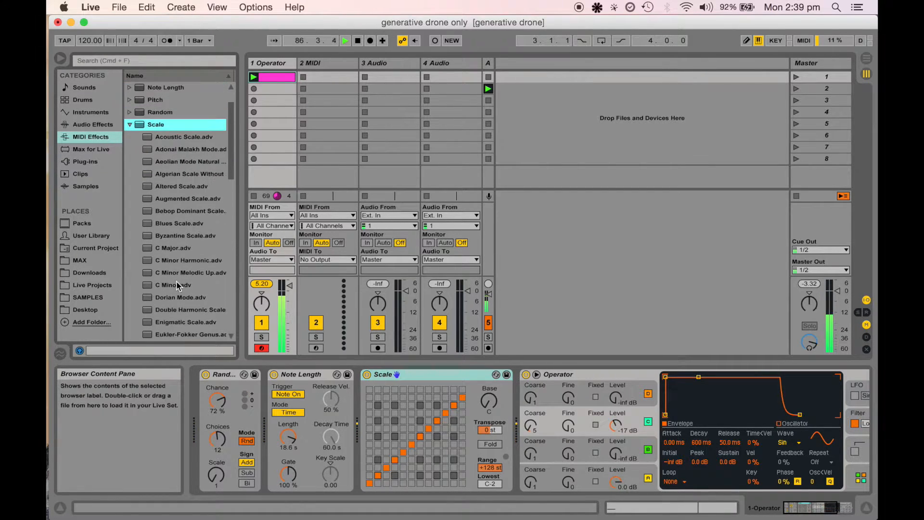
click(129, 125)
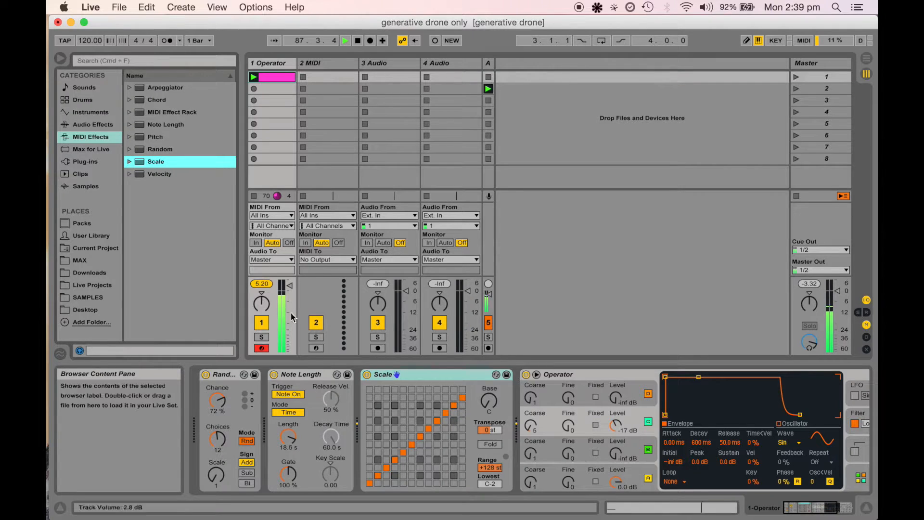
Step: Start a hot-swap of the Scale device and widen the browser to look through its scale presets
click(417, 378)
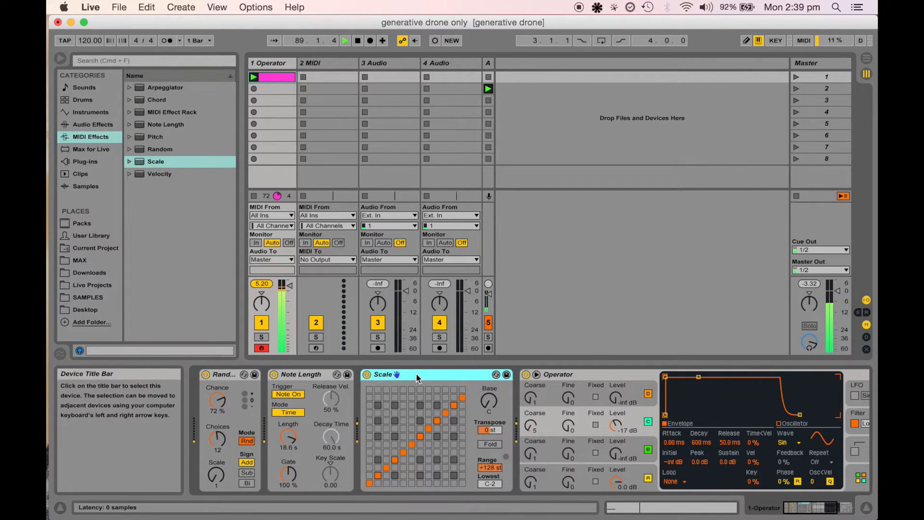
key(q)
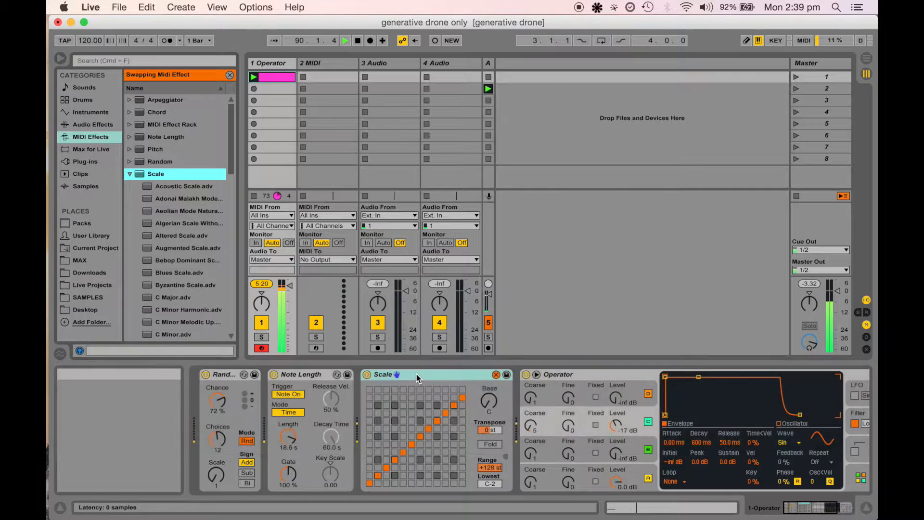
scroll(191, 242, down, 6)
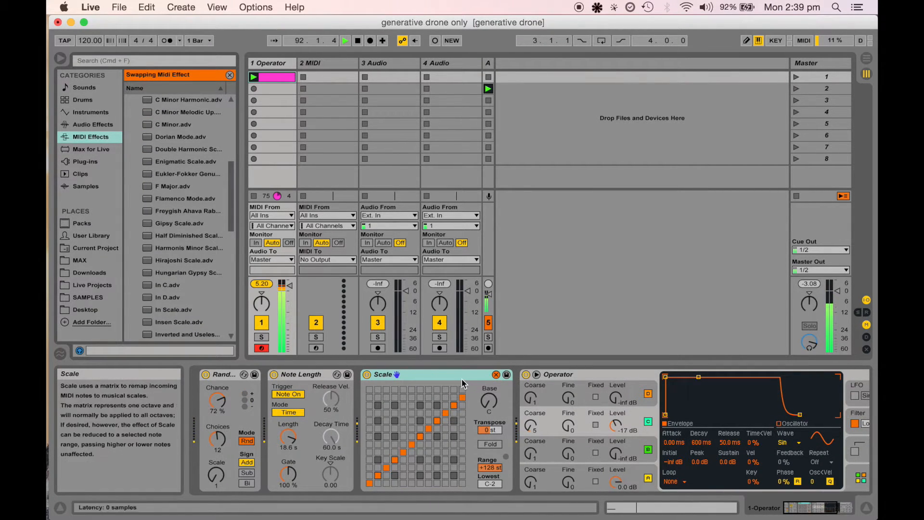
drag(242, 251, 282, 258)
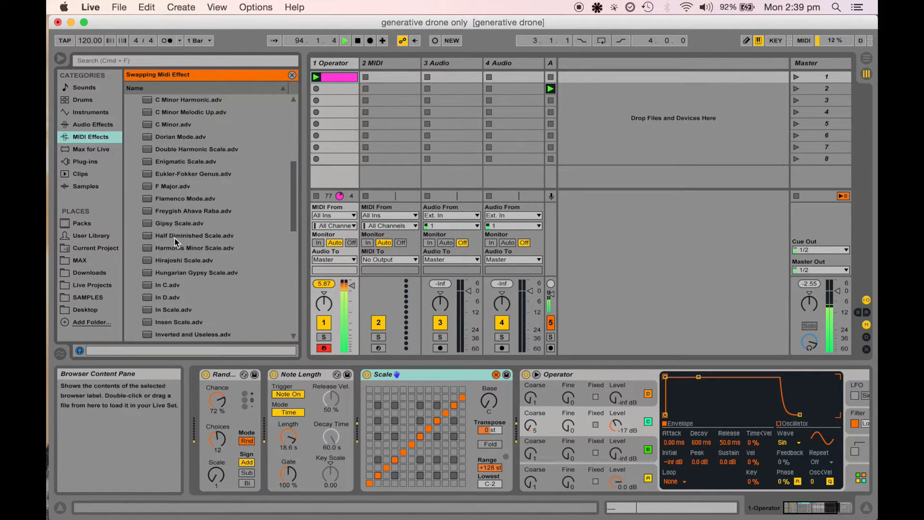
scroll(174, 238, down, 10)
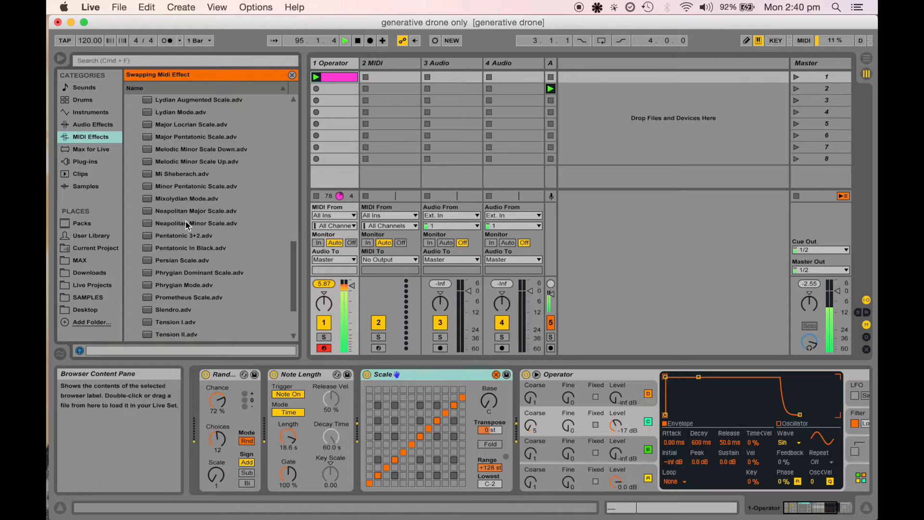
scroll(190, 204, up, 15)
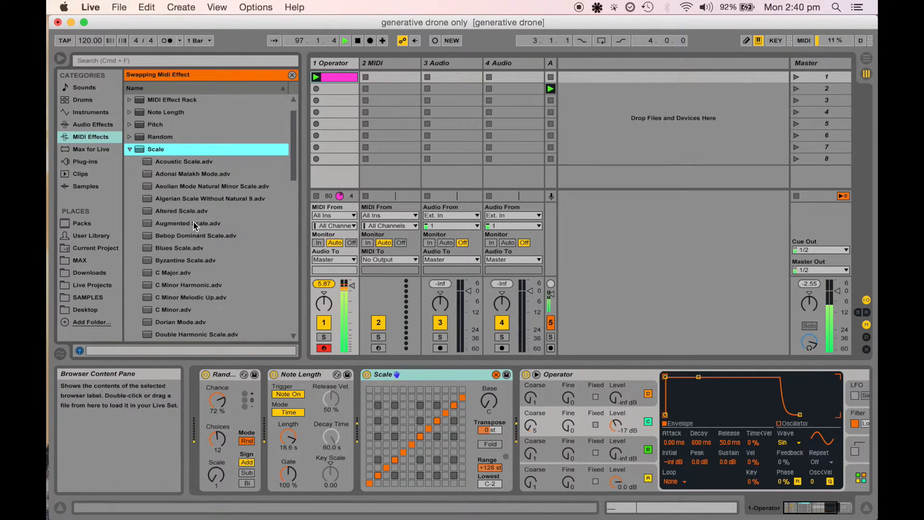
Step: Load the C Minor preset into the Scale device
click(194, 247)
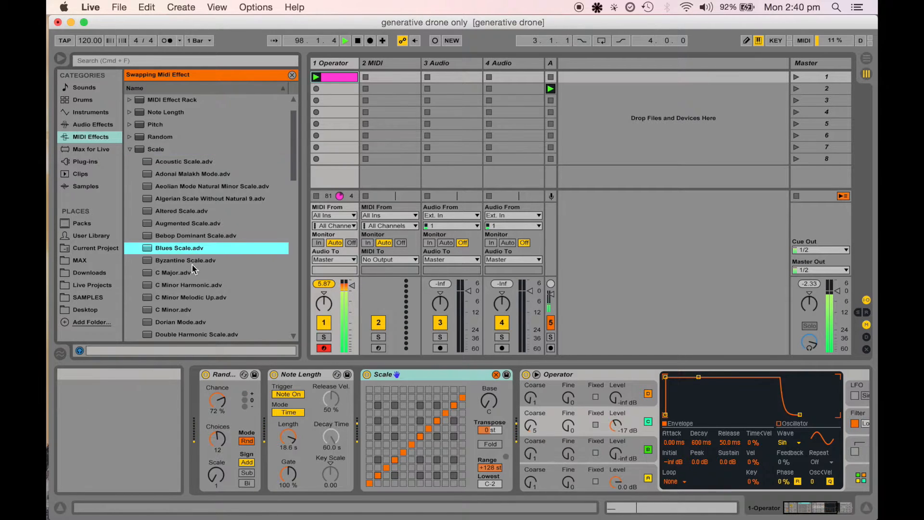
click(187, 273)
scroll(190, 287, down, 4)
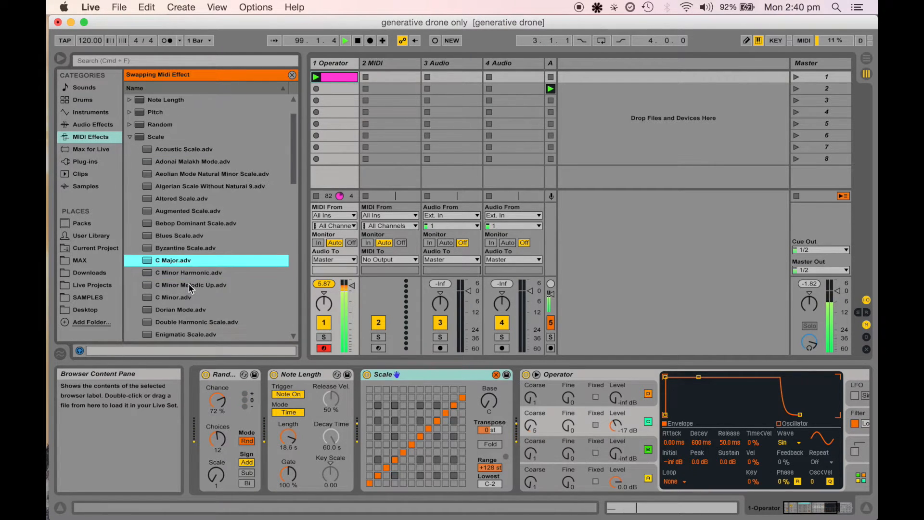
click(178, 261)
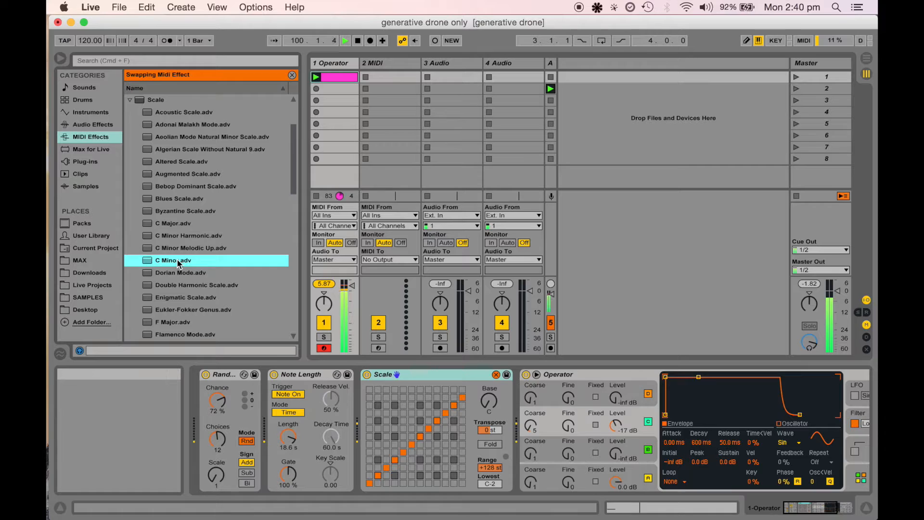
double_click(178, 261)
Step: Replace the C Minor preset in the device chain with the Minor Pentatonic Scale preset
scroll(193, 260, down, 10)
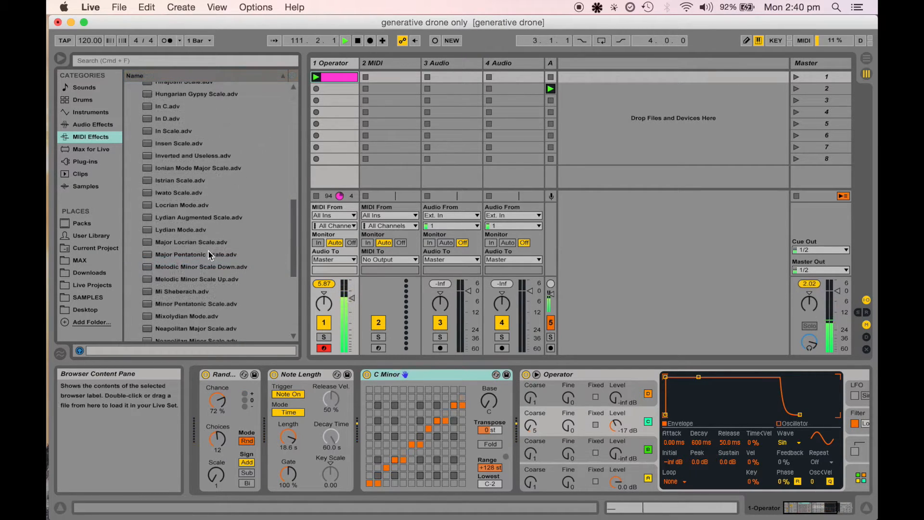
click(209, 255)
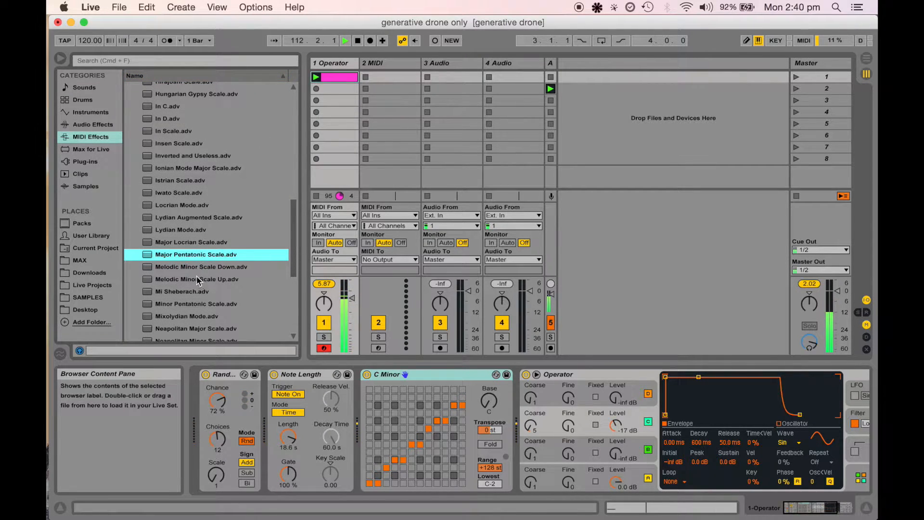
scroll(197, 273, down, 1)
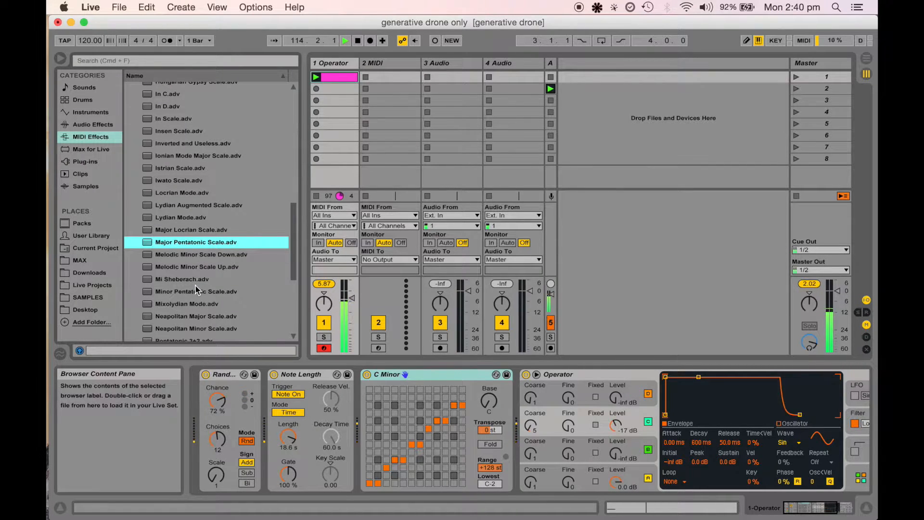
drag(195, 290, 403, 376)
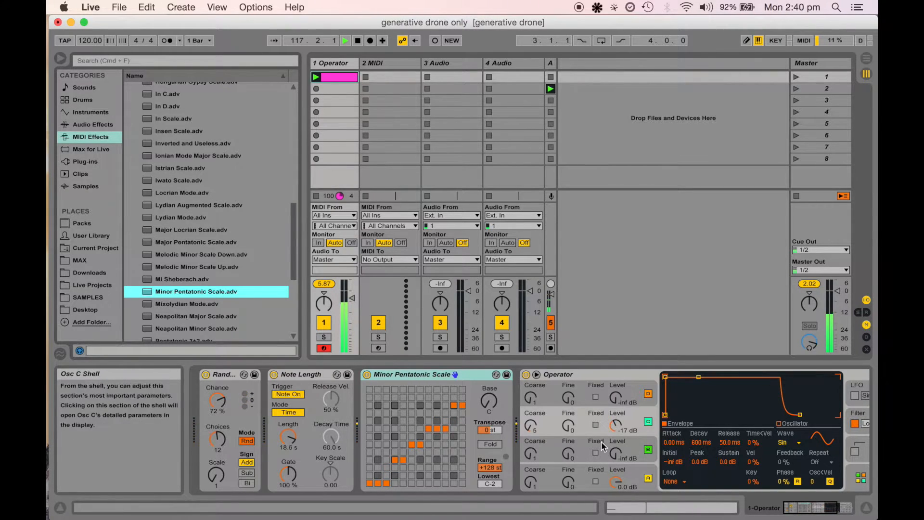
Step: Examine the volume envelopes of Operator's oscillators A and C
scroll(601, 446, right, 5)
scroll(601, 446, right, 4)
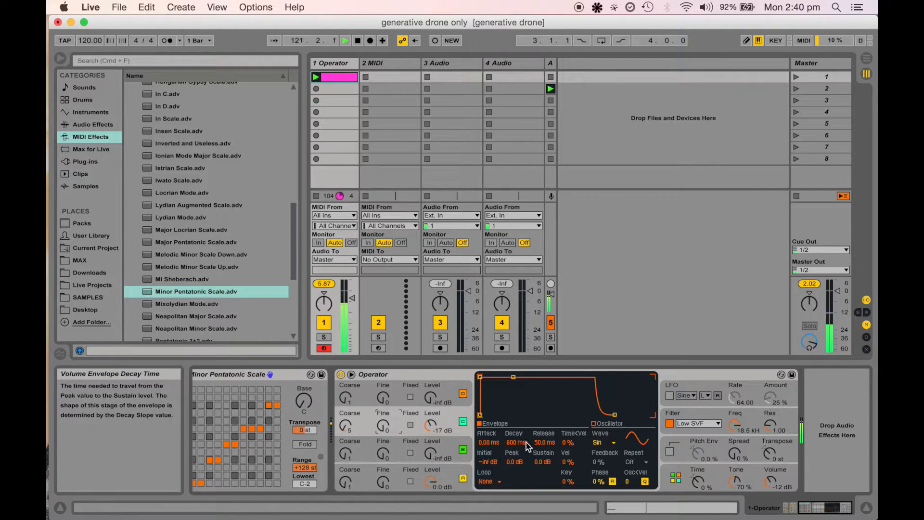
click(427, 479)
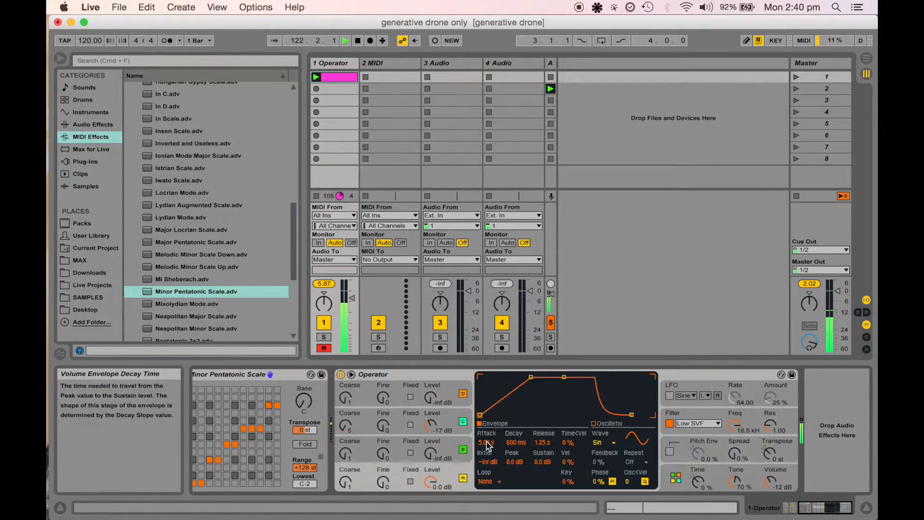
click(449, 423)
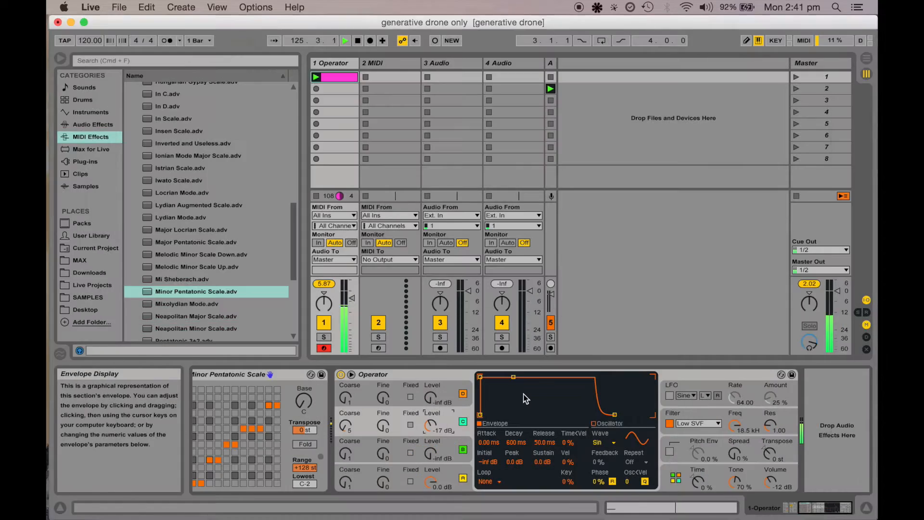
Step: Copy oscillator A's settings to oscillator C and lower the Operator track's volume to about -15.3 dB
right_click(526, 398)
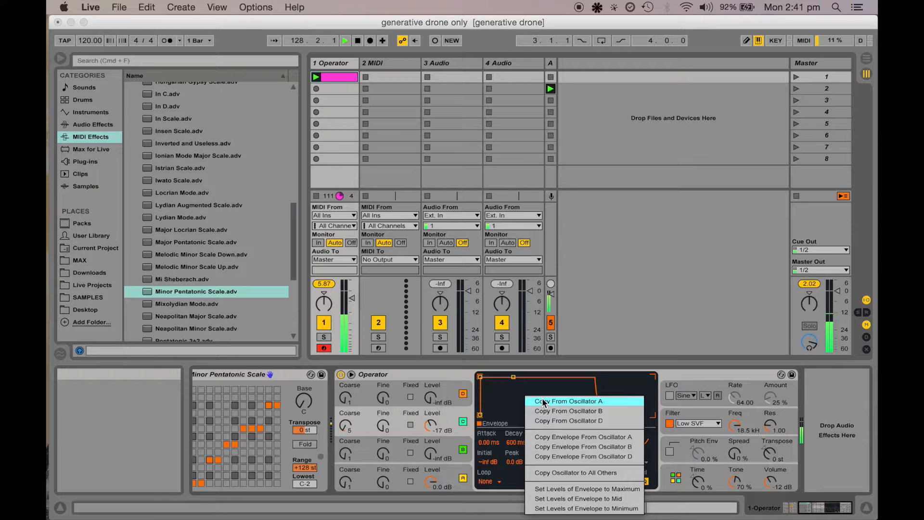
click(544, 402)
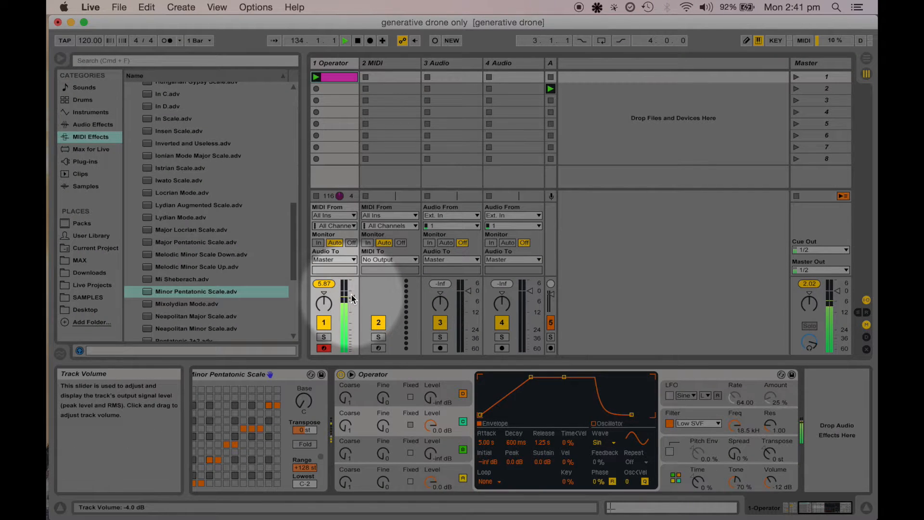
drag(349, 298, 348, 296)
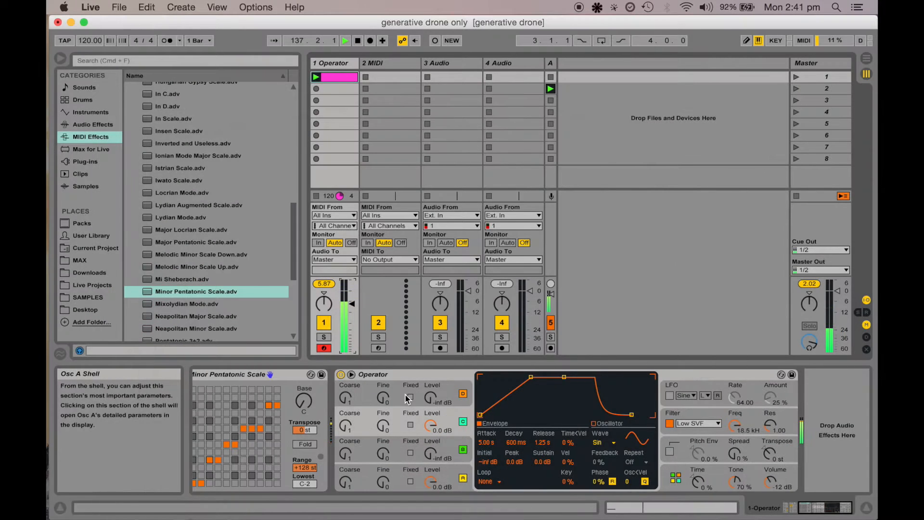
scroll(406, 395, left, 5)
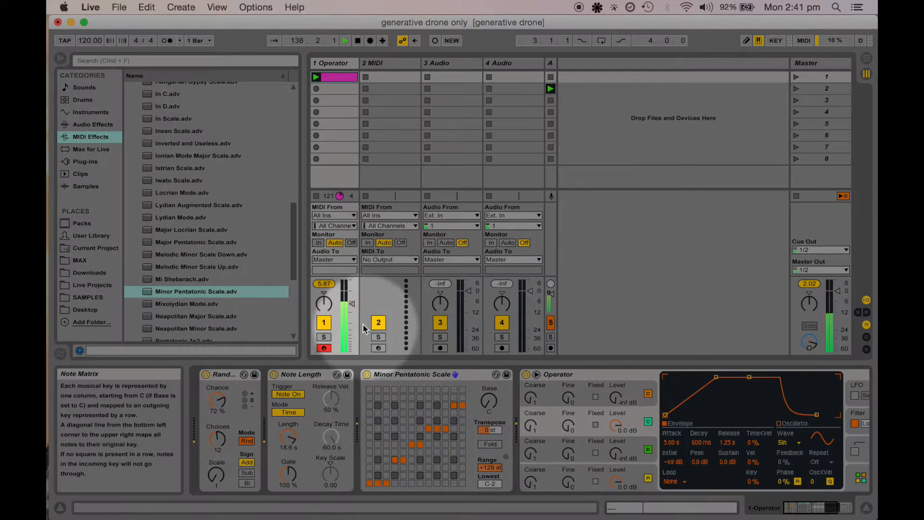
drag(352, 304, 352, 319)
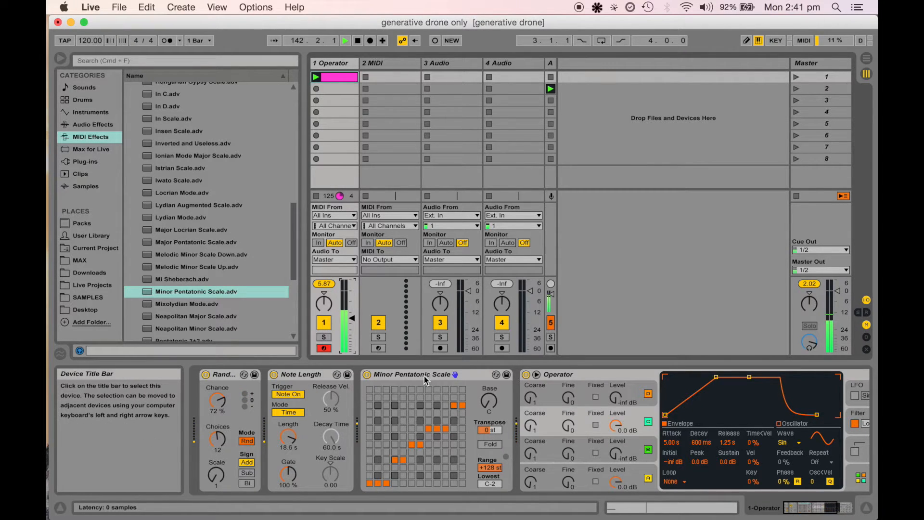
Step: Set Operator's overall volume to -19 dB in its global section
scroll(426, 380, right, 5)
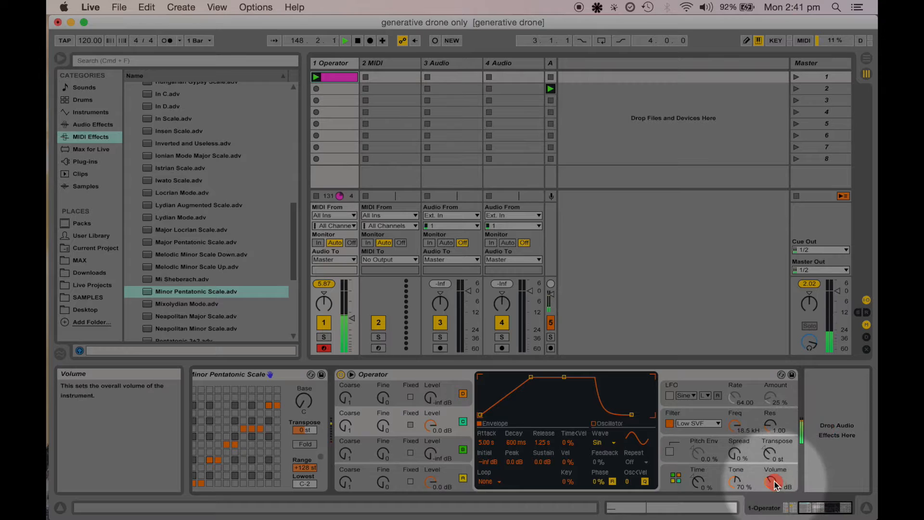
click(771, 481)
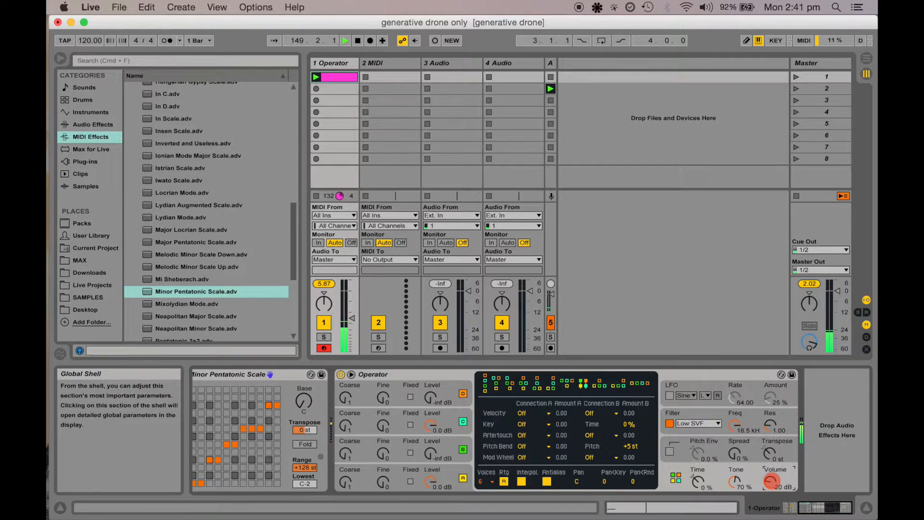
drag(772, 480, 772, 482)
drag(772, 482, 772, 480)
Step: Insert a Velocity MIDI effect between the Random and Note Length devices
scroll(300, 421, left, 5)
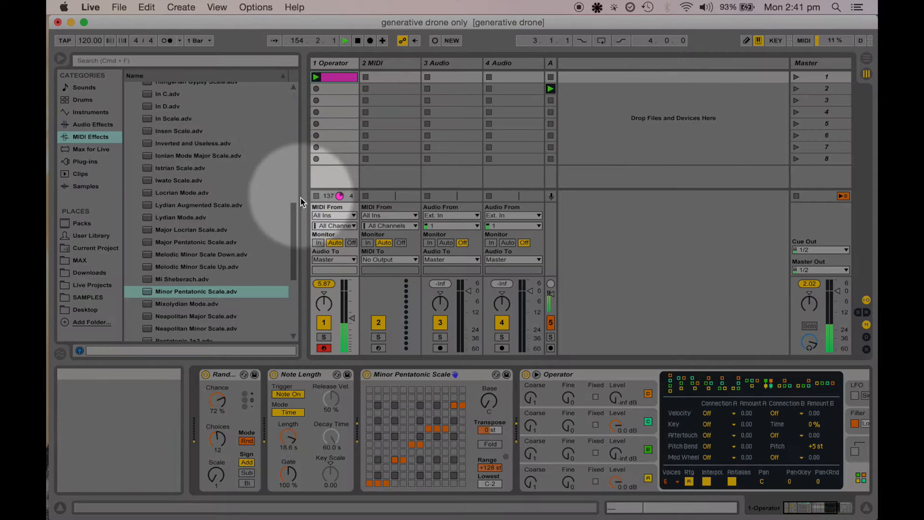
drag(292, 211, 289, 74)
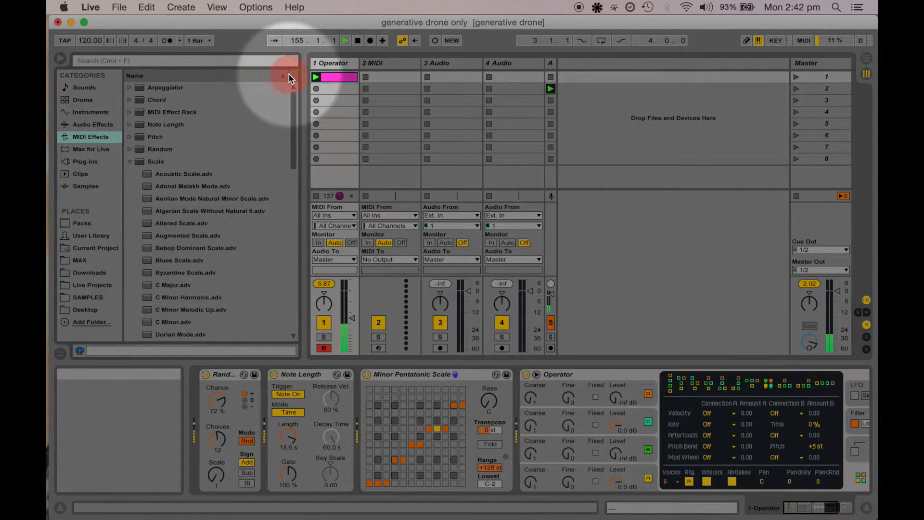
click(129, 160)
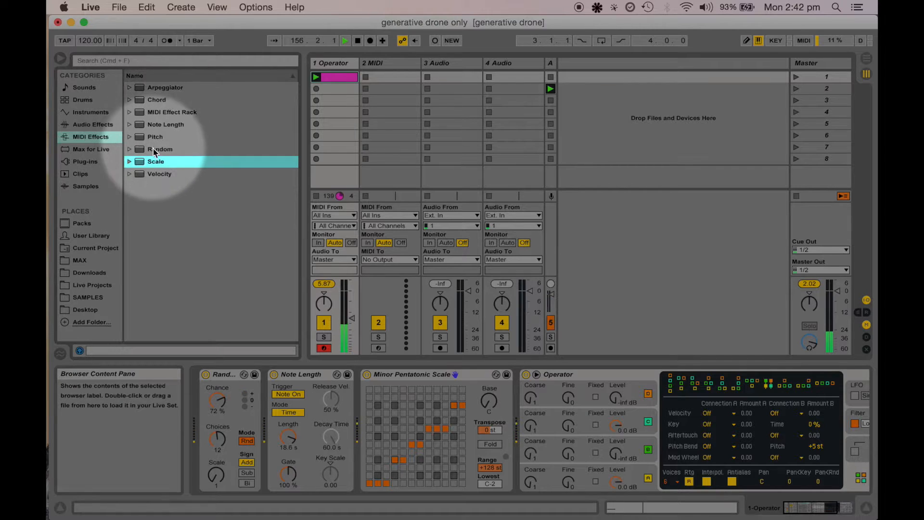
click(157, 175)
drag(157, 176, 268, 414)
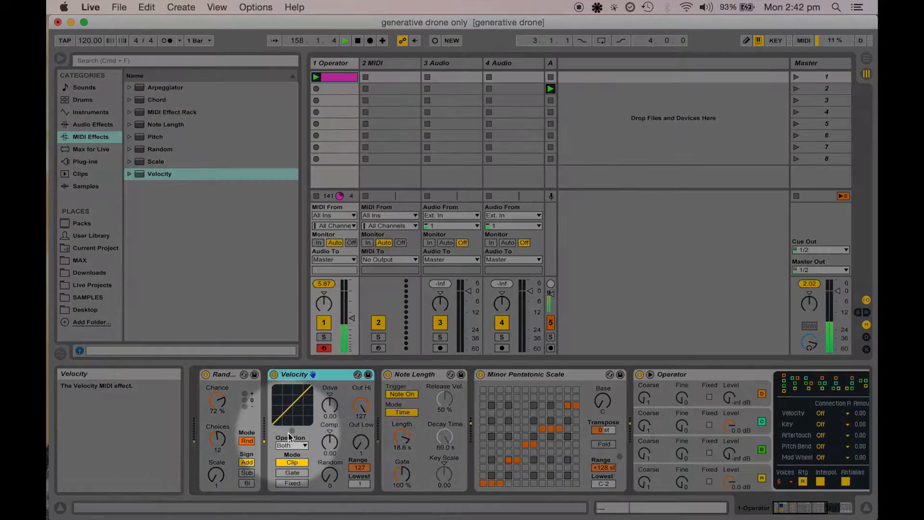
Step: Set the Velocity device's Random amount to 44 and its Lowest input value to 69
click(330, 472)
drag(330, 471, 330, 453)
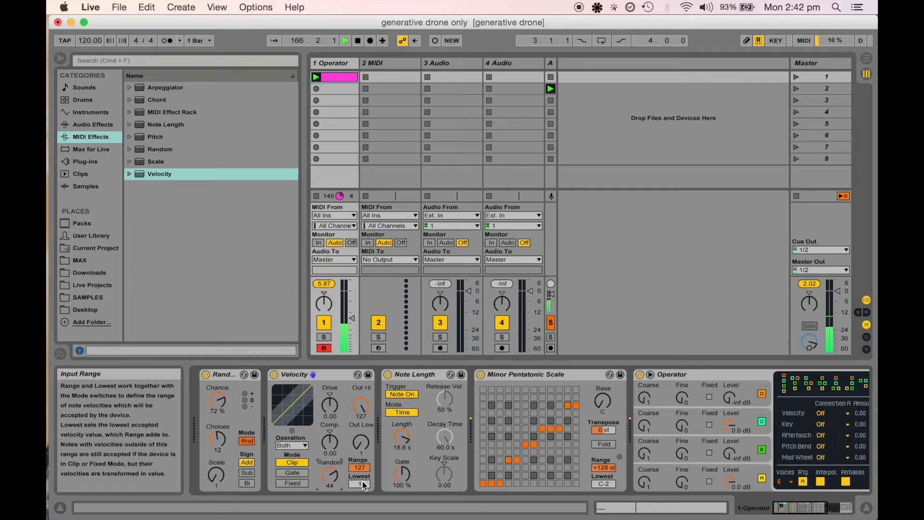
drag(362, 483, 362, 479)
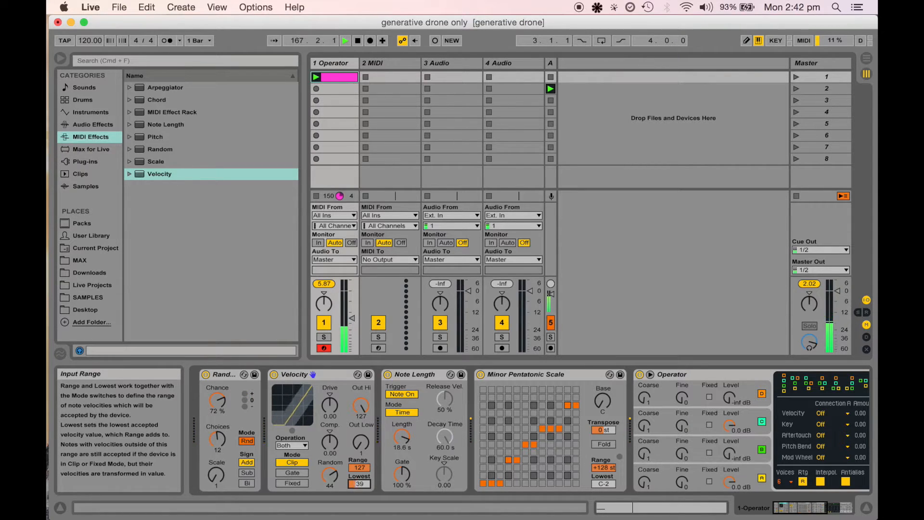
text(73)
drag(360, 484, 360, 486)
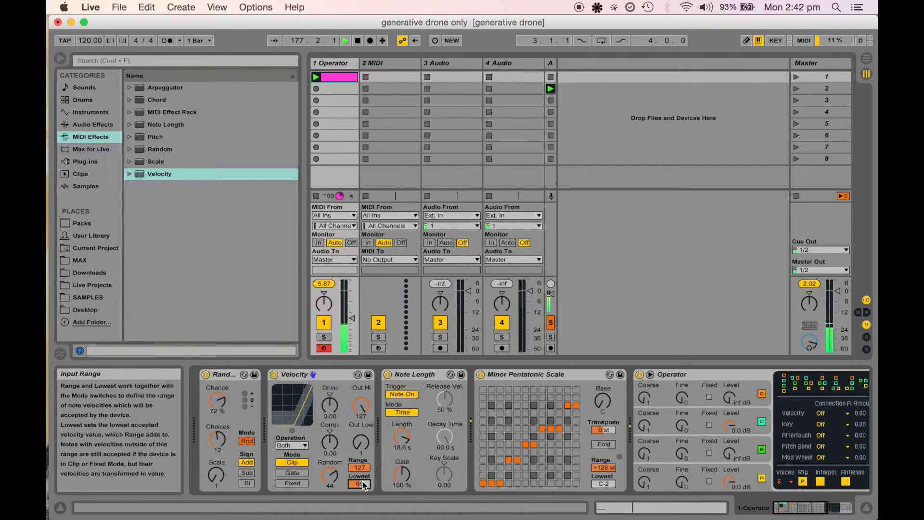
scroll(362, 481, right, 6)
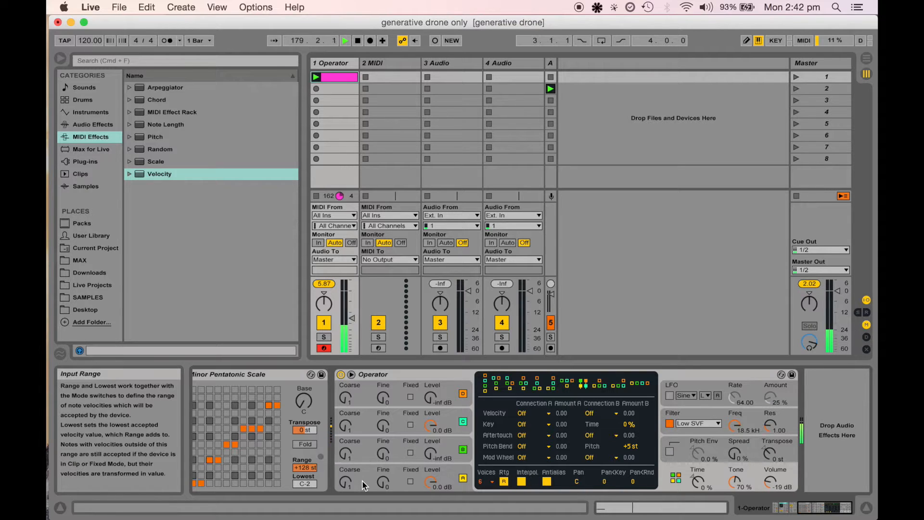
scroll(362, 480, left, 6)
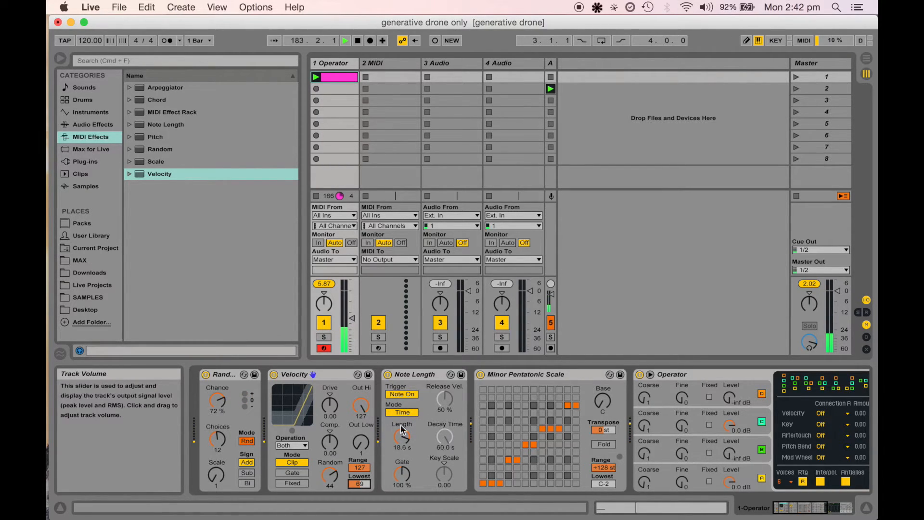
scroll(405, 432, right, 5)
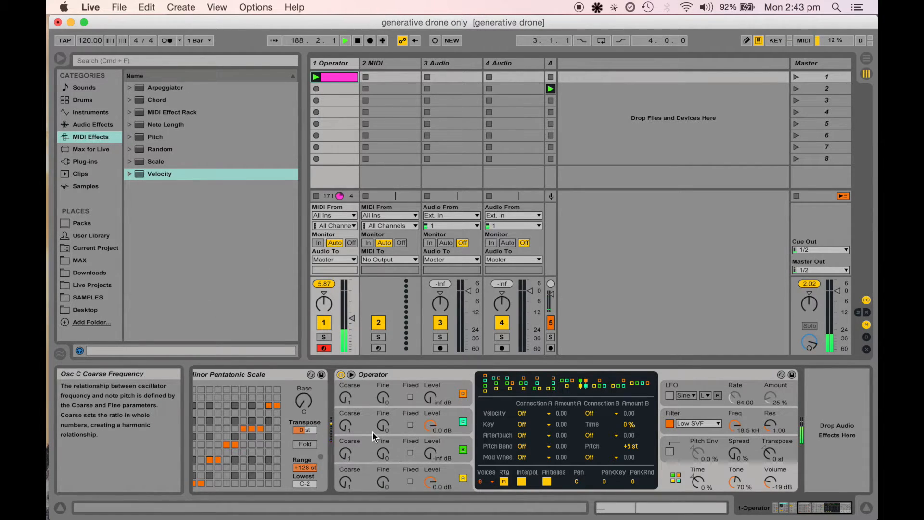
Step: Add the Max for Live audio effect LFO.amxd after Operator in the device chain
click(158, 54)
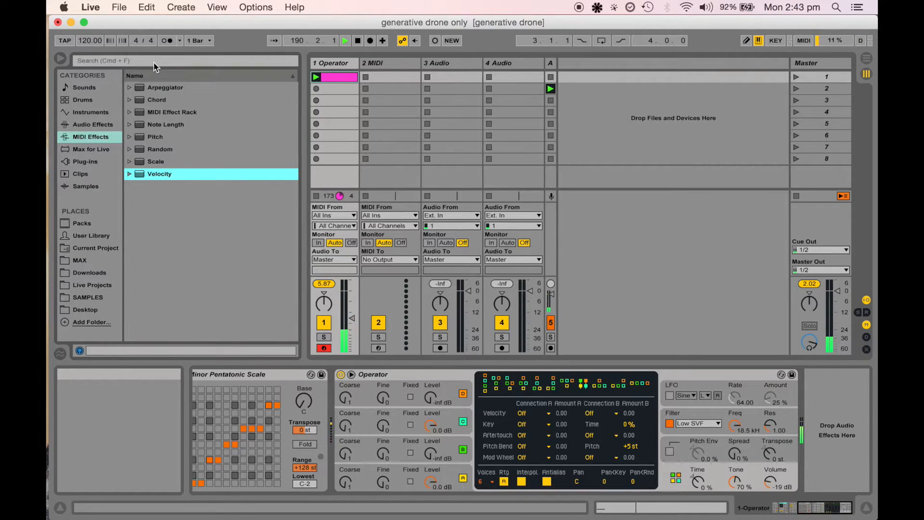
click(96, 150)
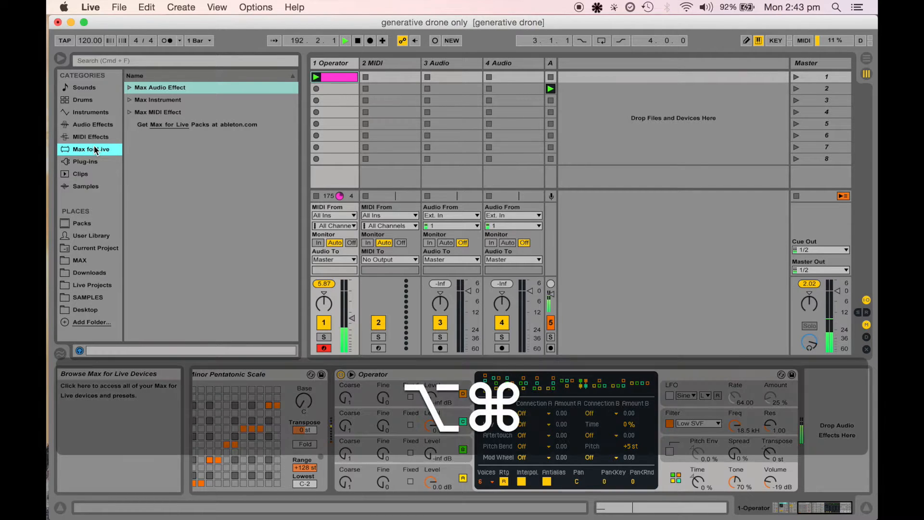
key(alt+super+b)
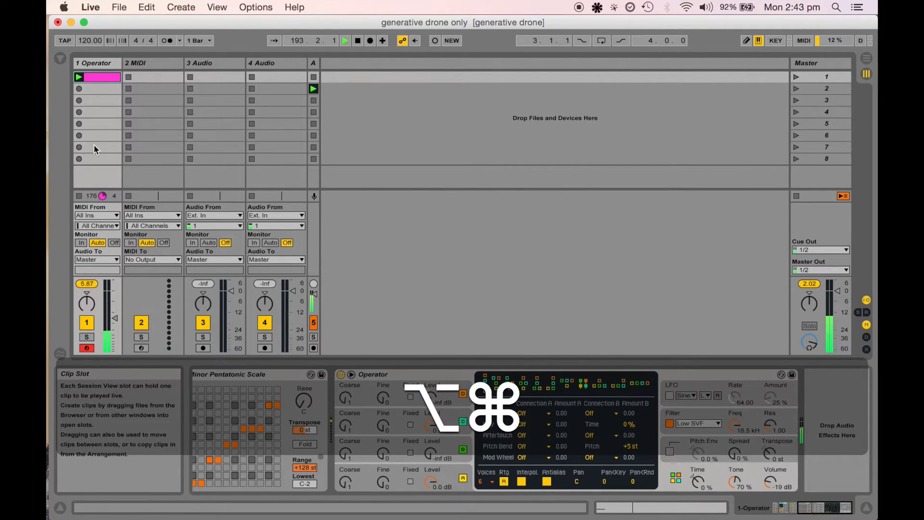
key(alt+super+b)
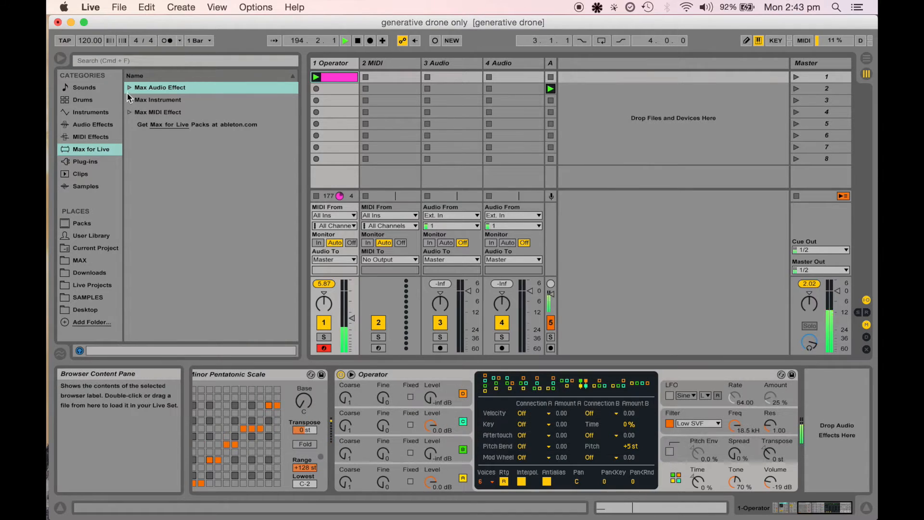
click(129, 88)
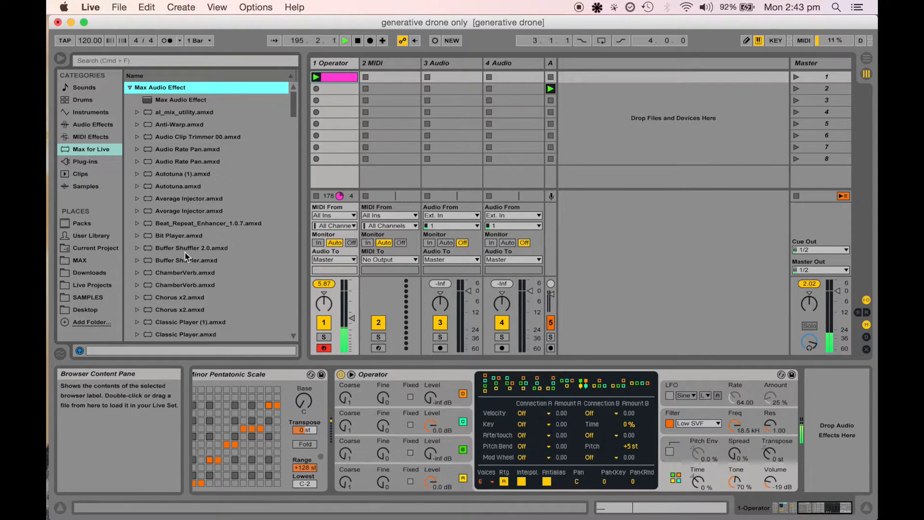
scroll(186, 256, down, 1)
scroll(186, 256, down, 15)
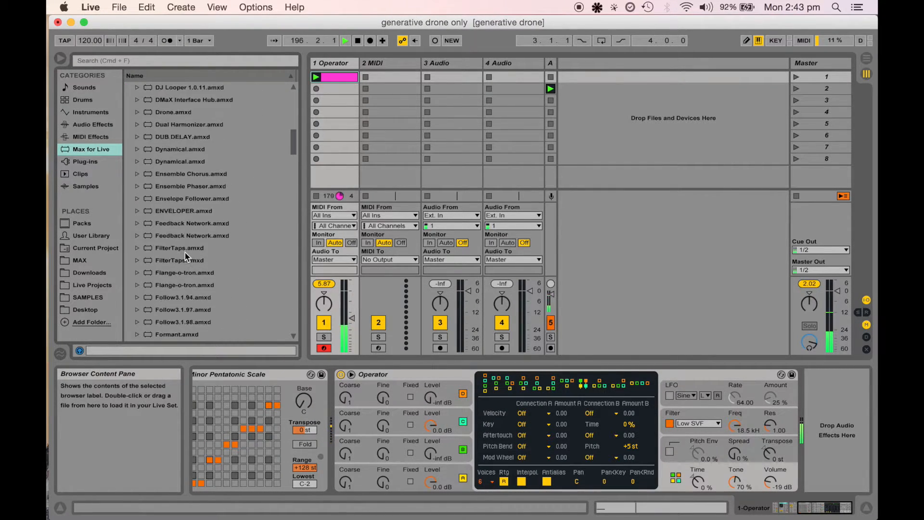
scroll(186, 256, down, 7)
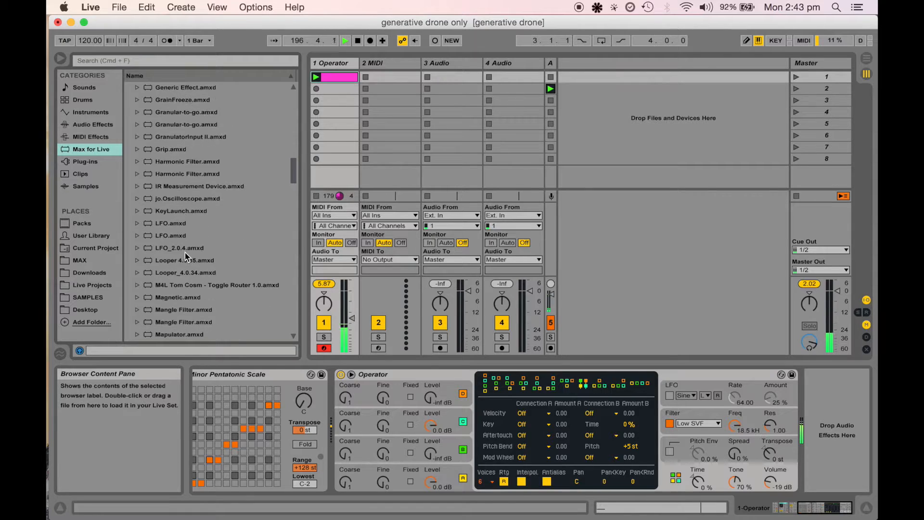
click(177, 225)
drag(177, 226, 827, 402)
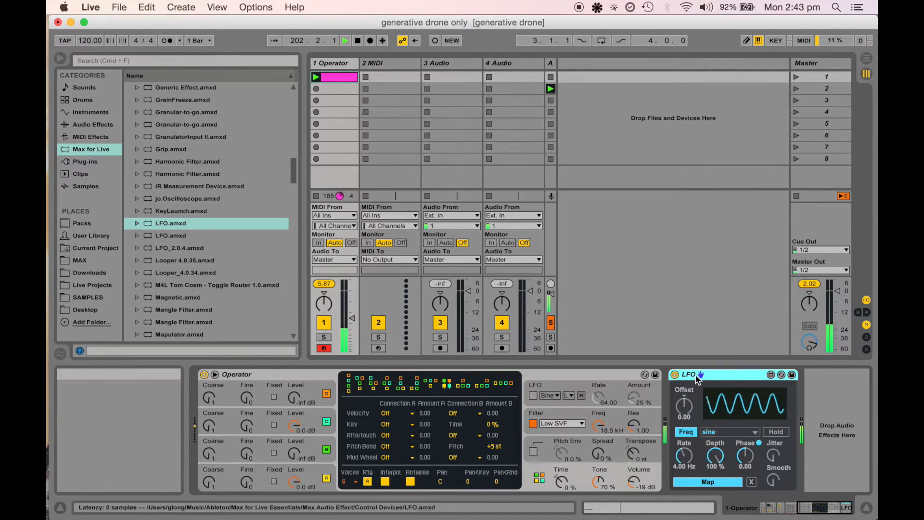
Step: Mute the Operator track and slow the LFO's rate to 0.47 Hz
click(324, 322)
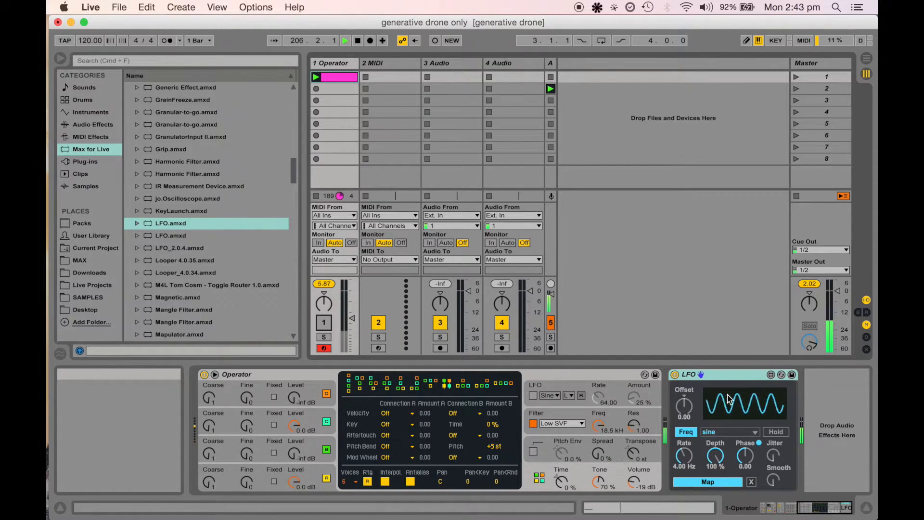
drag(684, 454, 684, 496)
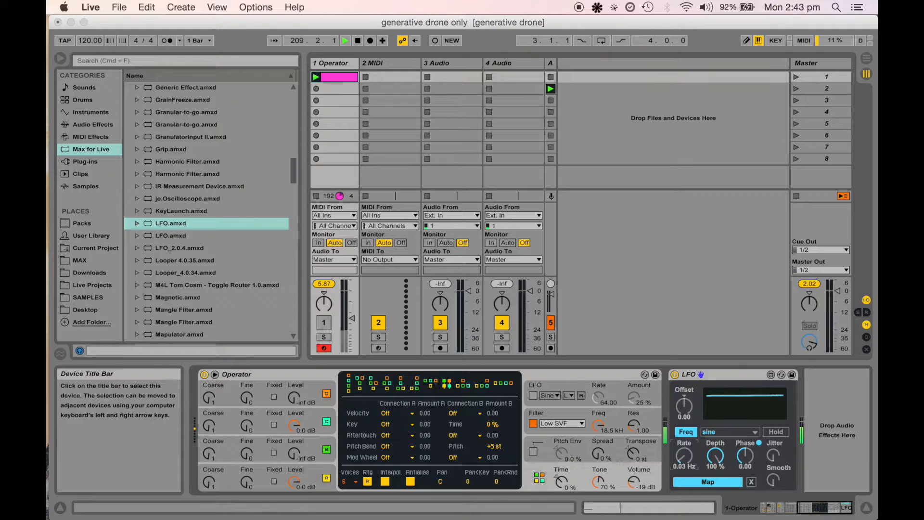
drag(684, 455, 684, 446)
Step: Map the LFO to Operator's oscillator B level and unmute the Operator track
click(689, 482)
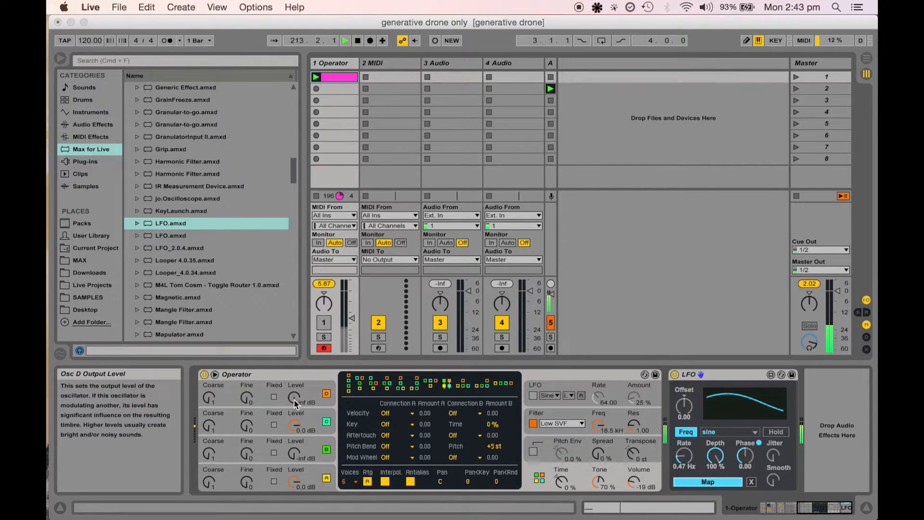
click(297, 454)
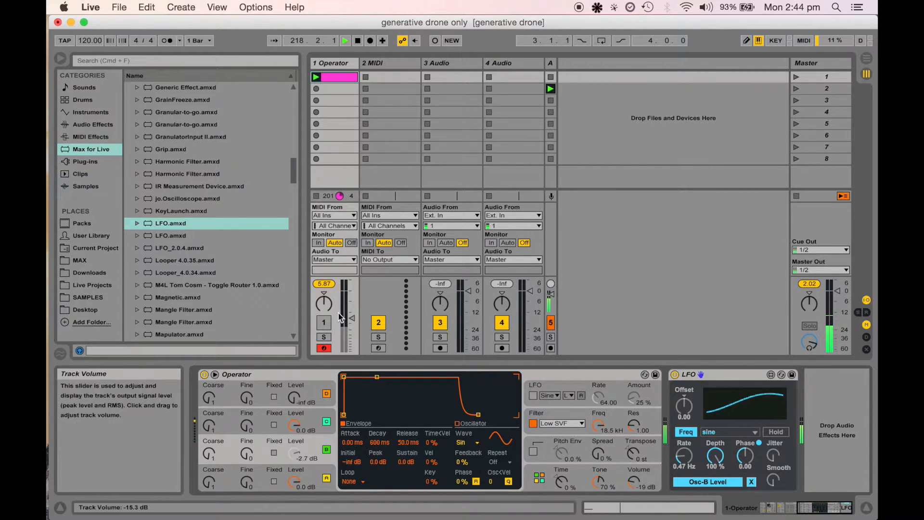
click(325, 323)
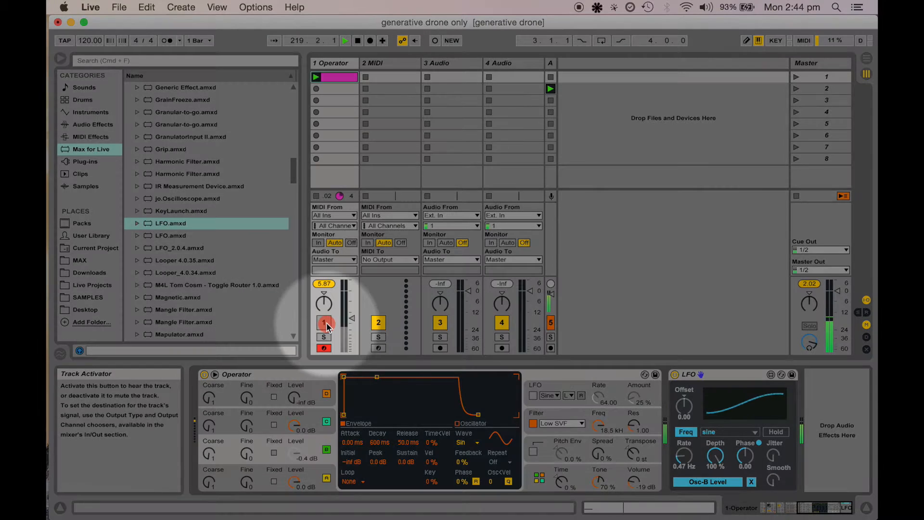
click(326, 324)
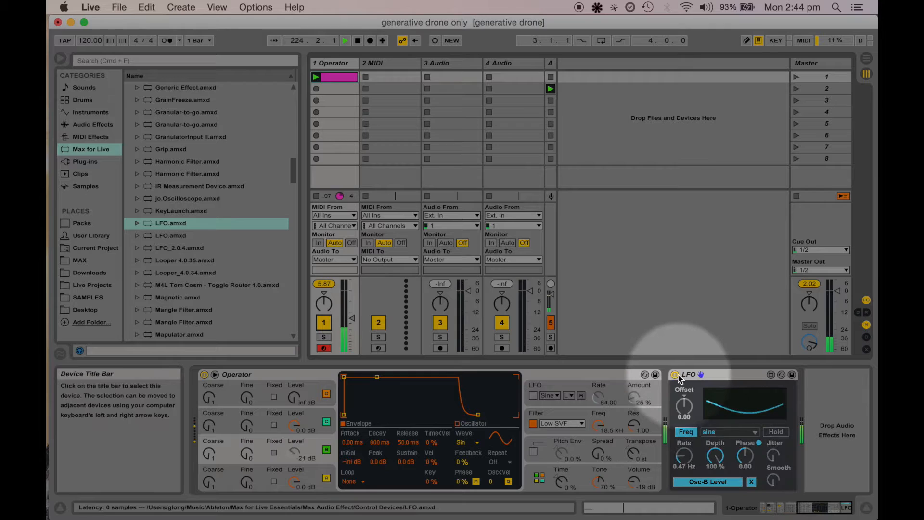
Step: Switch oscillator B off and back on to compare the sound with and without it
click(327, 450)
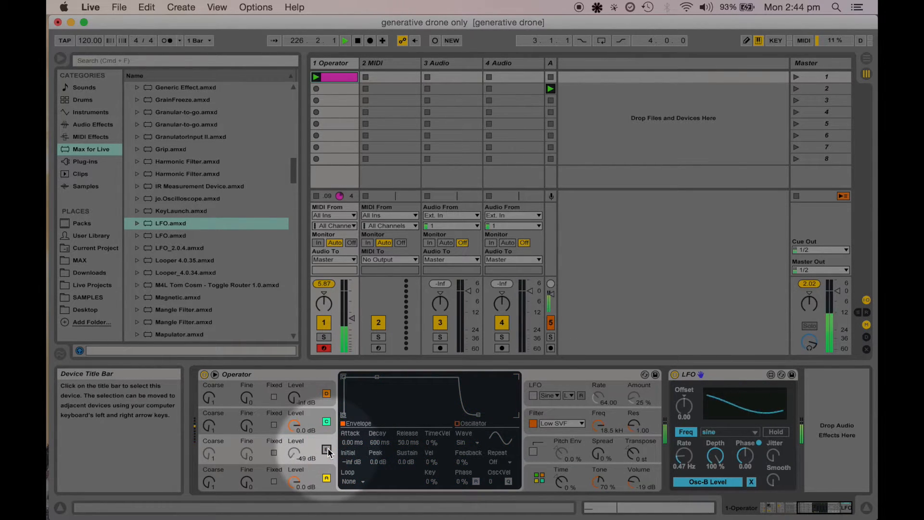
click(327, 450)
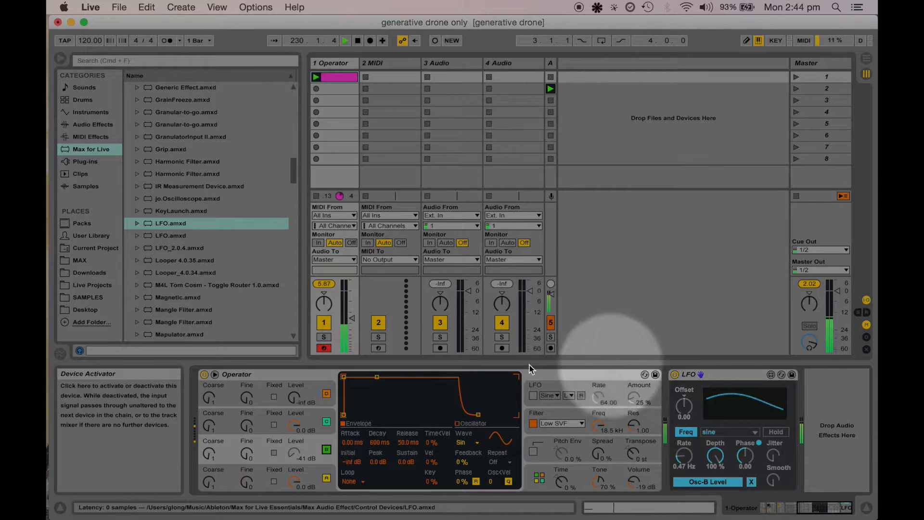
Step: Raise the rate of the LFO modulating oscillator B's level to about 0.58 Hz
click(296, 455)
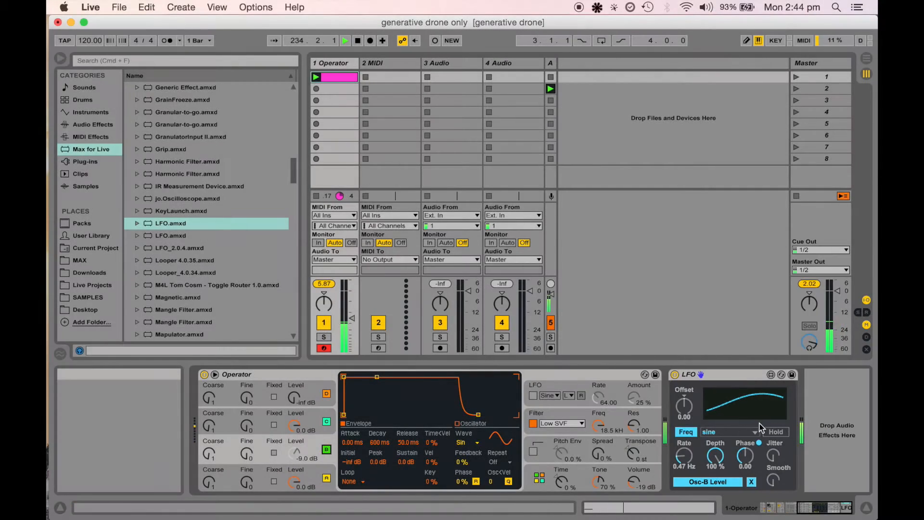
click(683, 456)
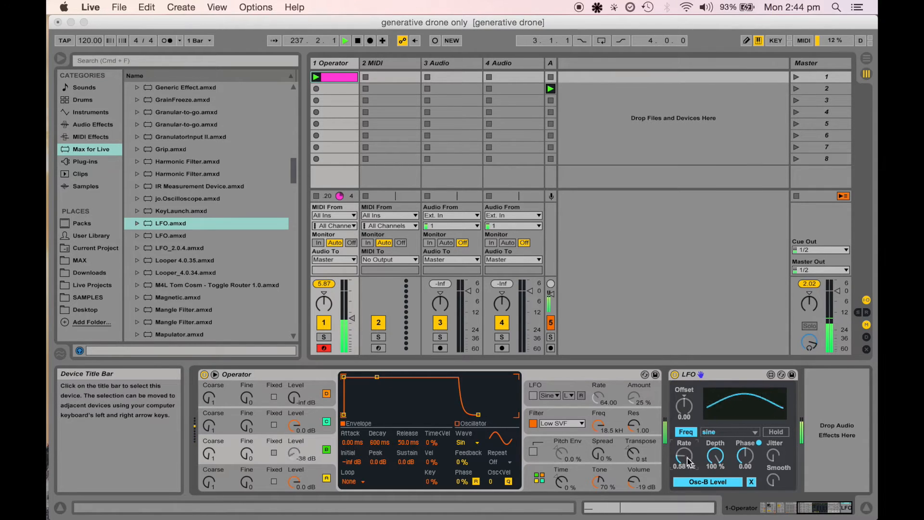
Step: Set the LFO's waveform to random, smooth its output, and raise its rate to about 24 Hz
click(740, 432)
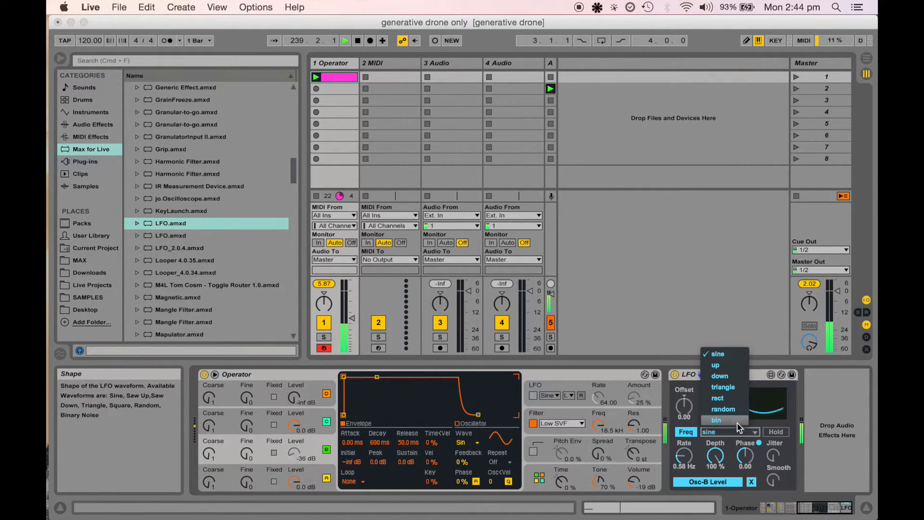
click(736, 409)
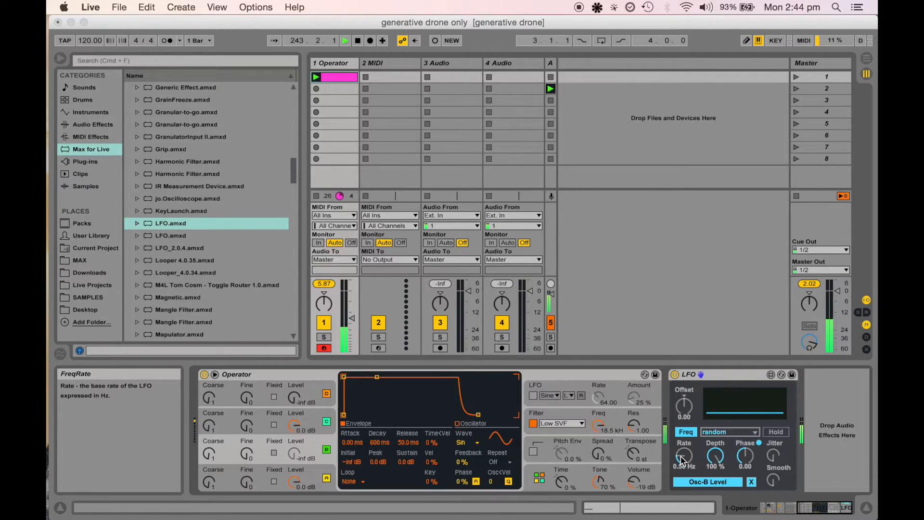
click(300, 455)
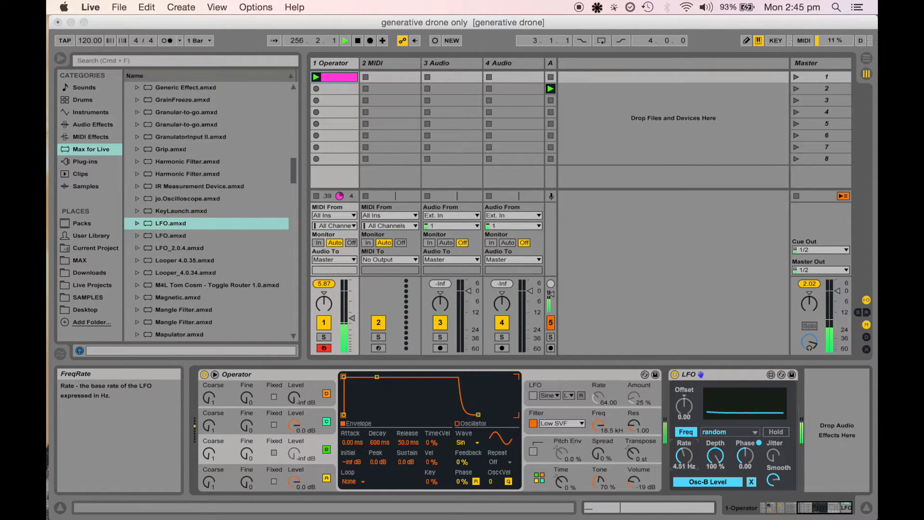
drag(684, 455, 684, 451)
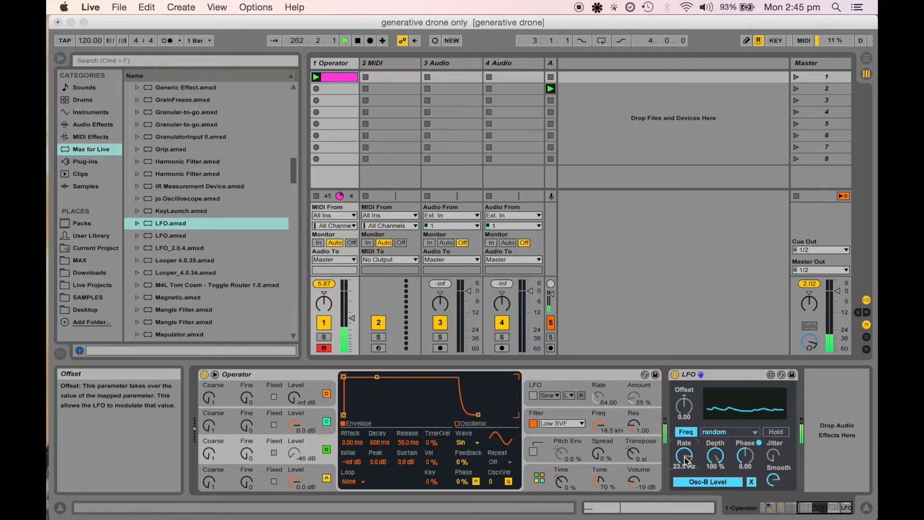
Step: Slow the random LFO's rate to 0.07 Hz and reduce its depth to 25.4 %
drag(686, 462, 686, 496)
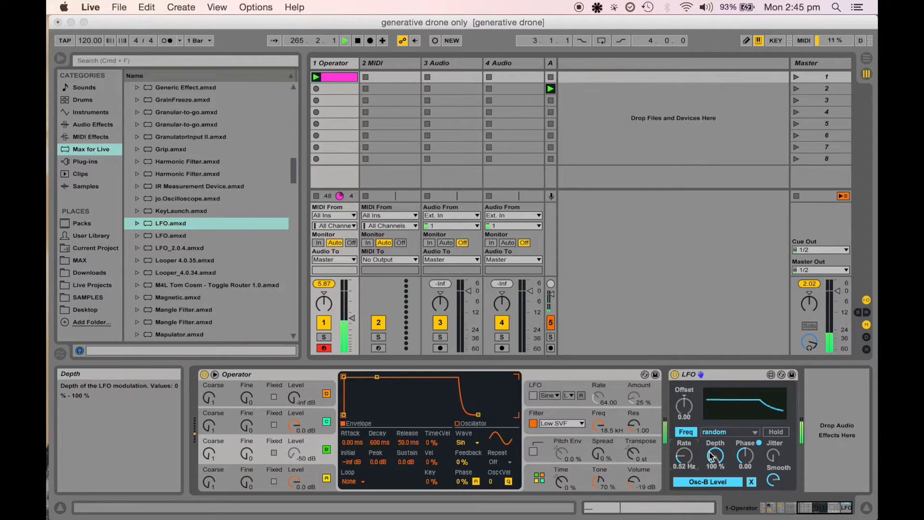
drag(714, 456, 714, 477)
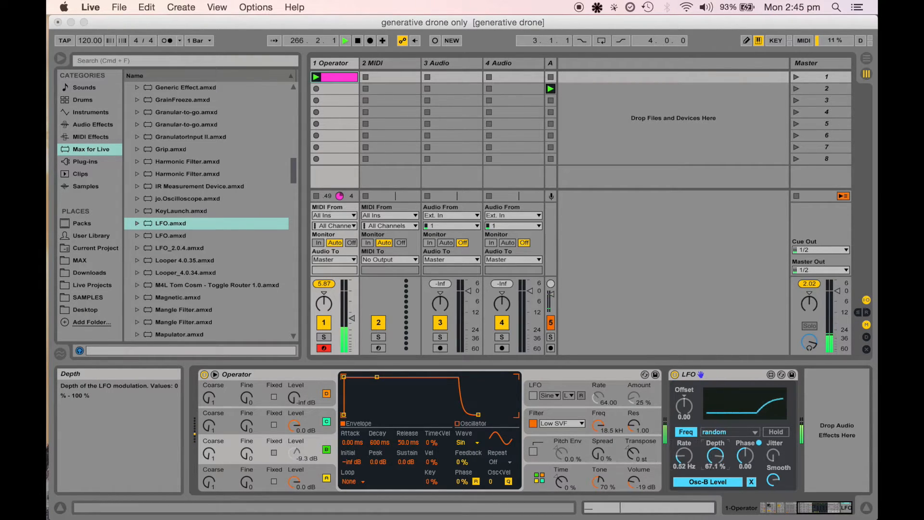
drag(684, 457, 684, 487)
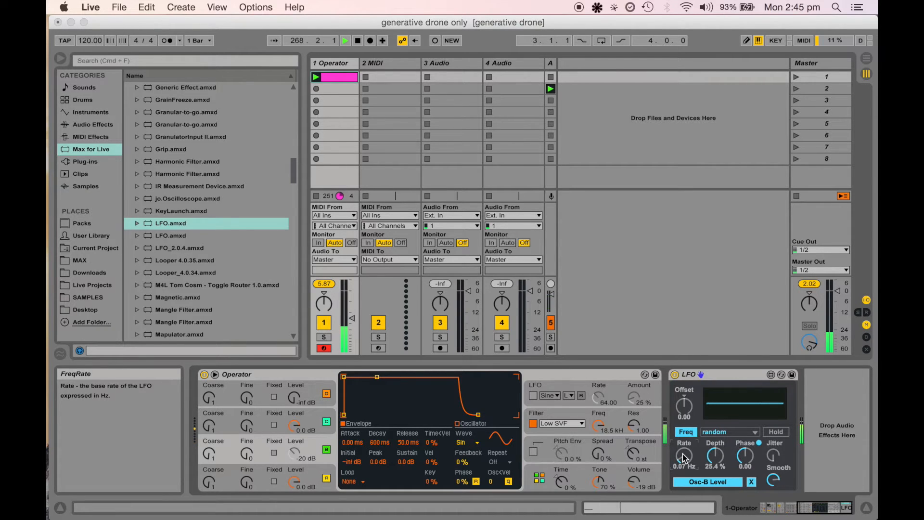
click(741, 378)
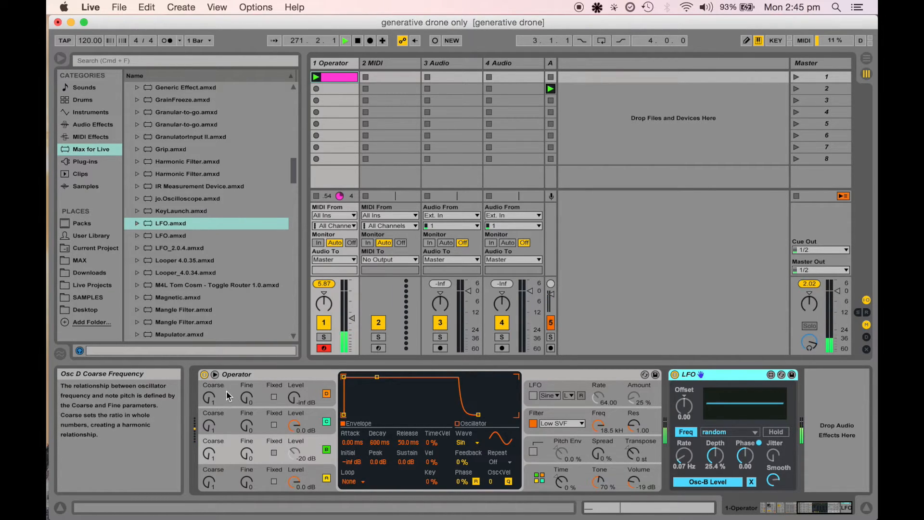
Step: Set oscillator C to coarse 5, attack 5.00 s, release 1.25 s and level -20 dB, and raise the Operator track's volume
click(307, 393)
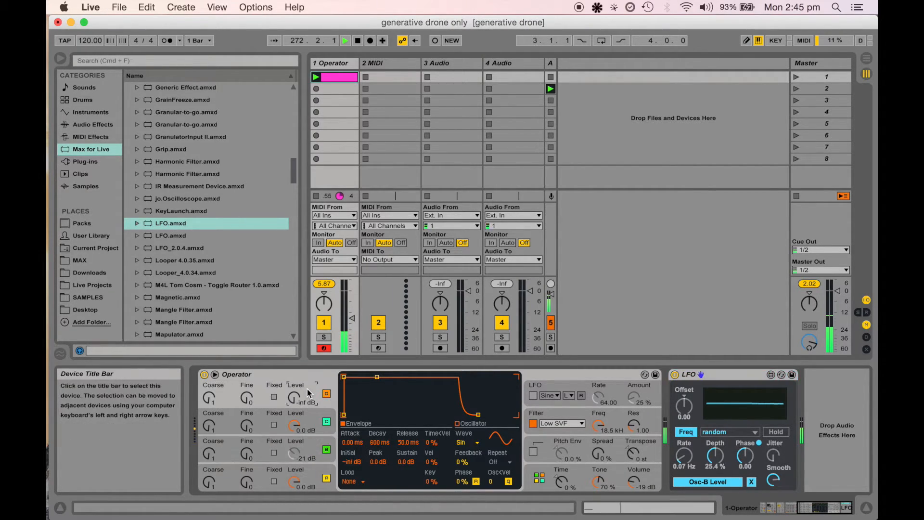
click(318, 422)
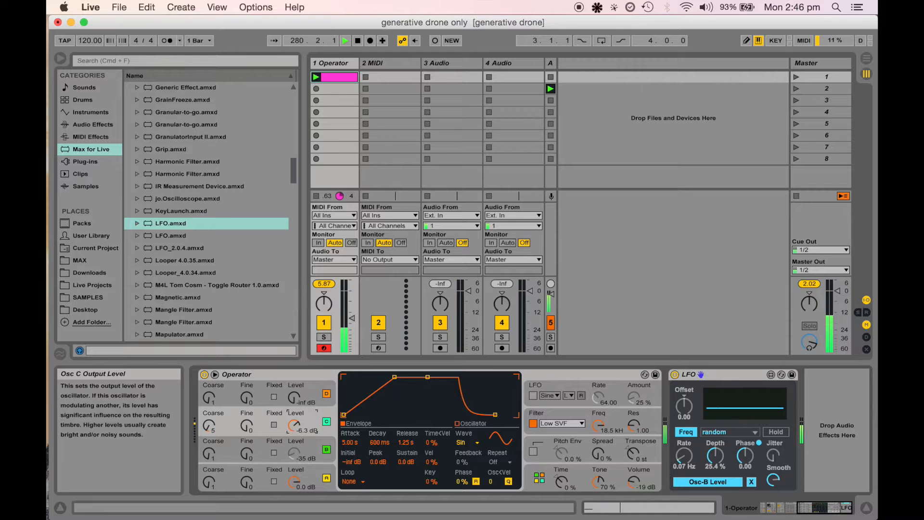
drag(294, 424, 294, 446)
drag(297, 427, 304, 433)
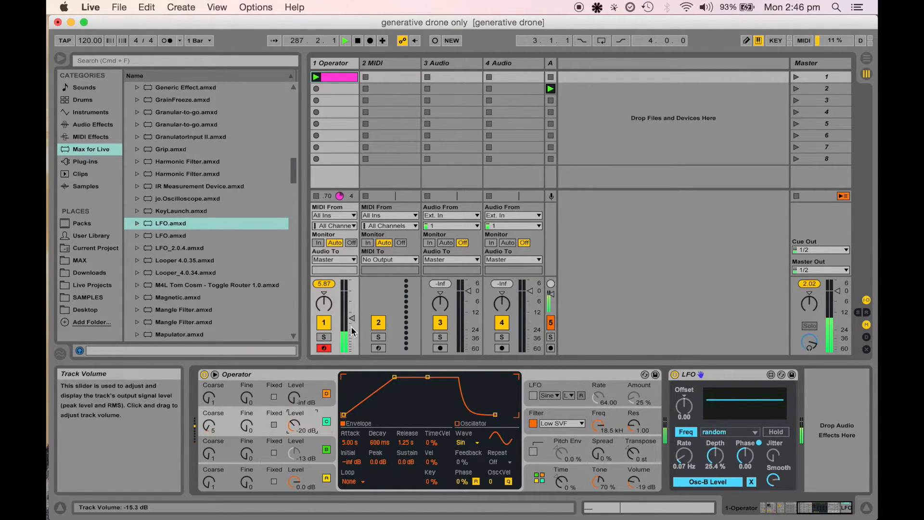
drag(352, 327, 351, 314)
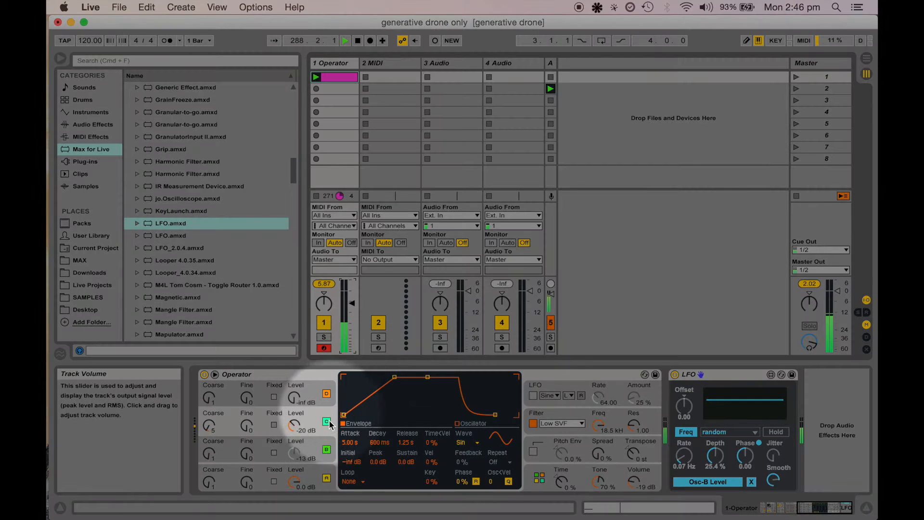
Step: Switch oscillator C off and back on for comparison, and raise its level to -13 dB
click(327, 422)
click(326, 422)
click(294, 422)
drag(294, 423, 294, 422)
Step: Switch off oscillators C and B, turn C back on alone, and lower its level to -16 dB
click(326, 421)
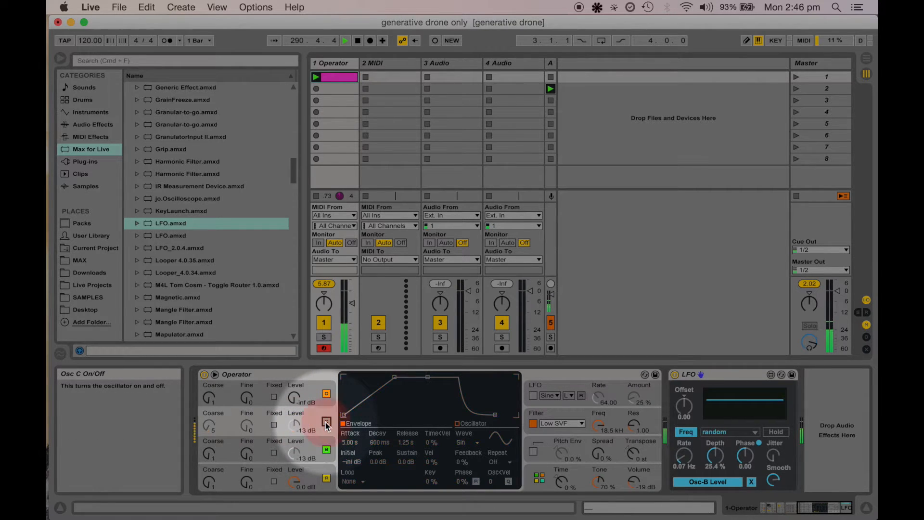
click(327, 450)
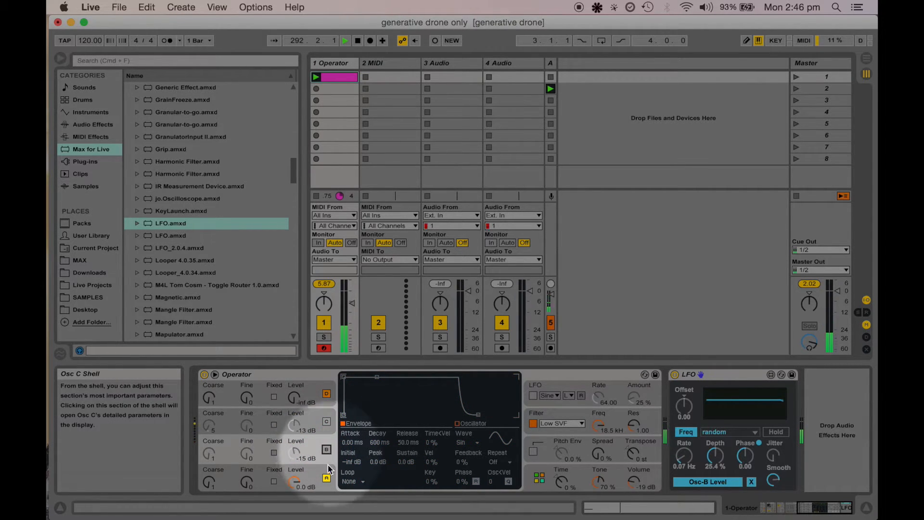
click(326, 422)
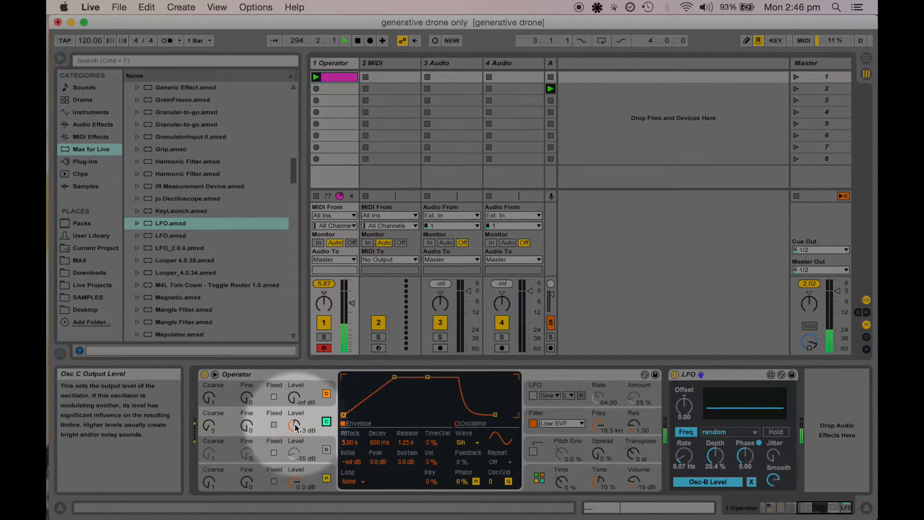
drag(296, 426, 296, 435)
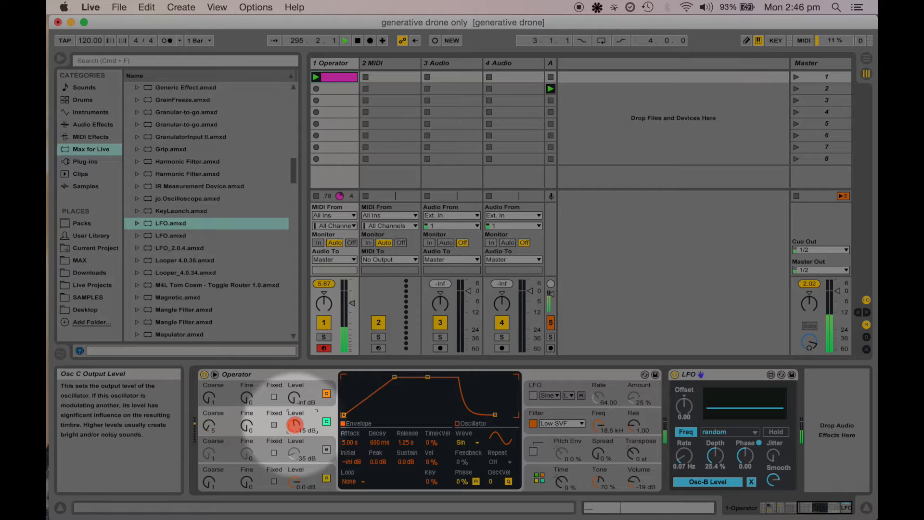
Step: Compare the sound with oscillator C off and on, leaving it on, and turn oscillator B back on
click(326, 422)
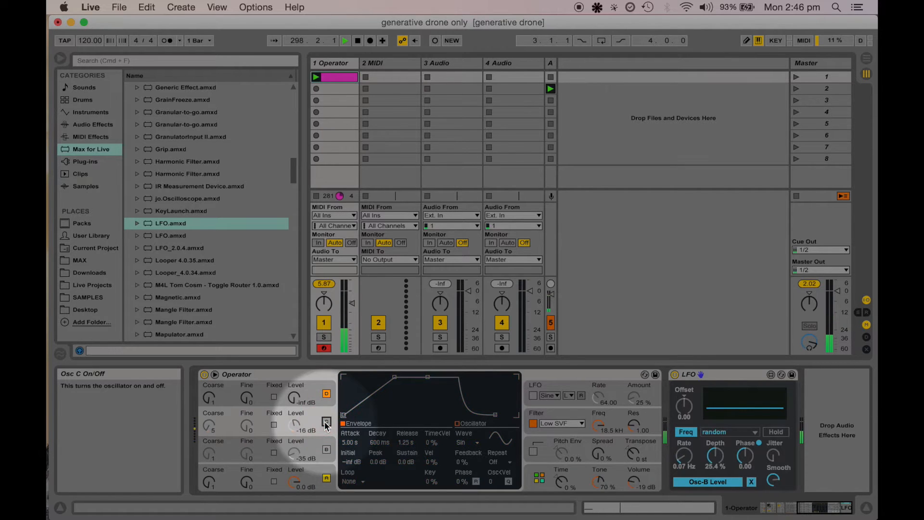
click(326, 422)
click(327, 422)
click(327, 422)
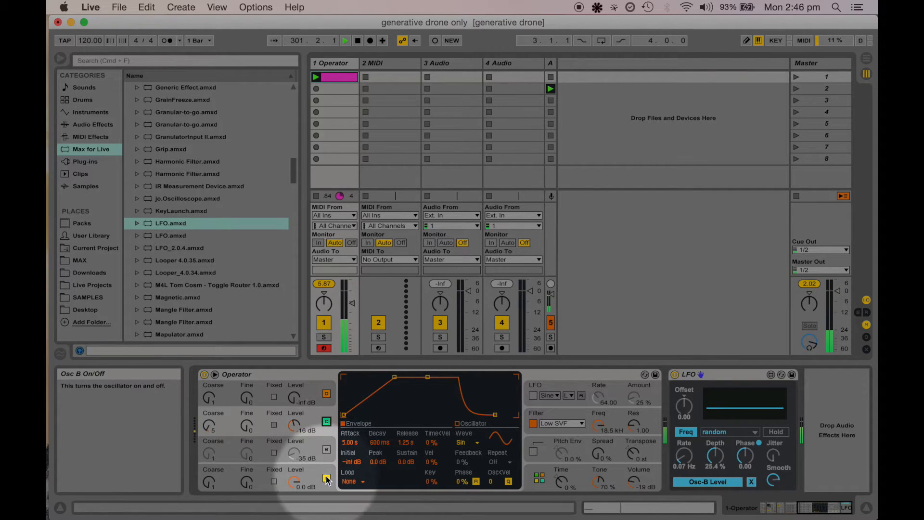
click(327, 449)
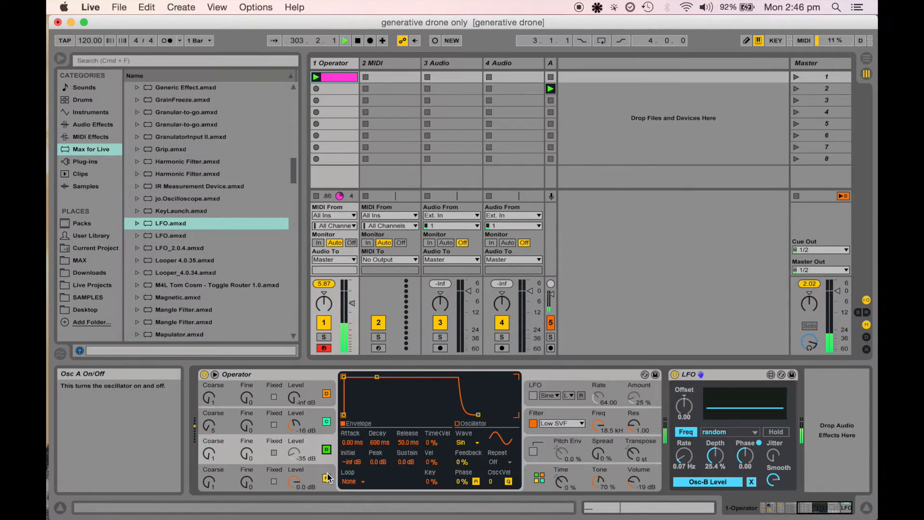
Step: Set oscillator B's coarse frequency to 2, try a fine value of 3, and return fine to 0
click(209, 456)
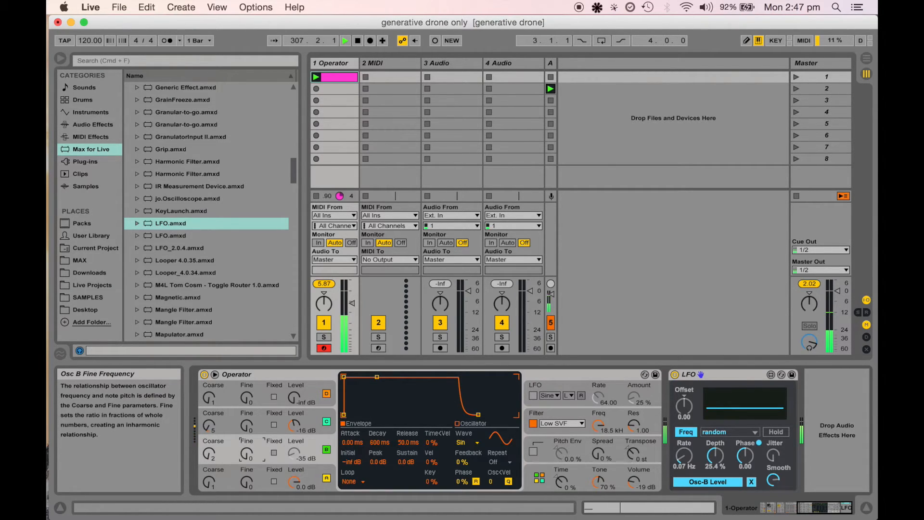
drag(247, 454, 246, 446)
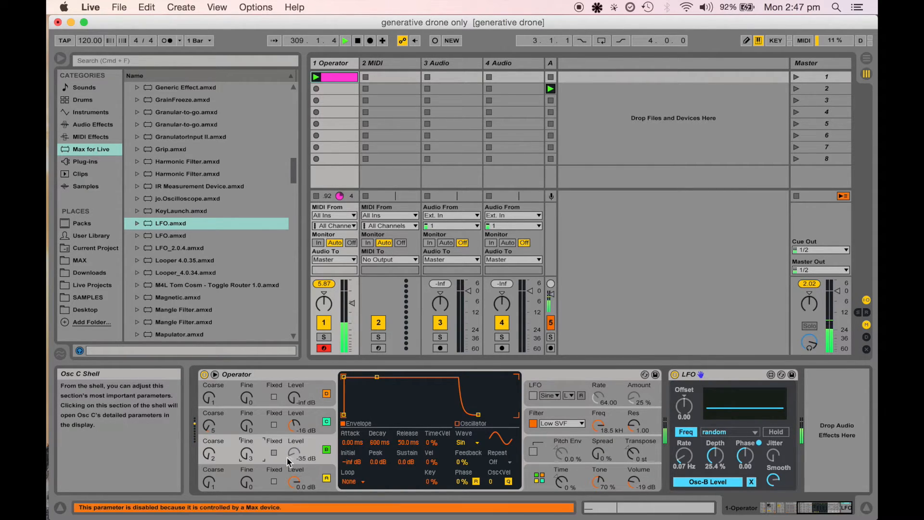
drag(247, 453, 211, 451)
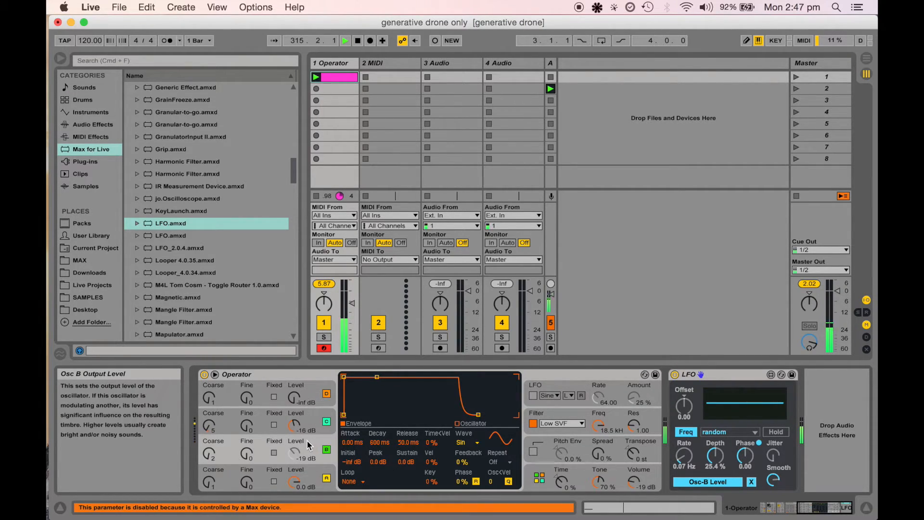
Step: Try the Square 3 waveform on oscillator B and change it to Saw D
click(463, 443)
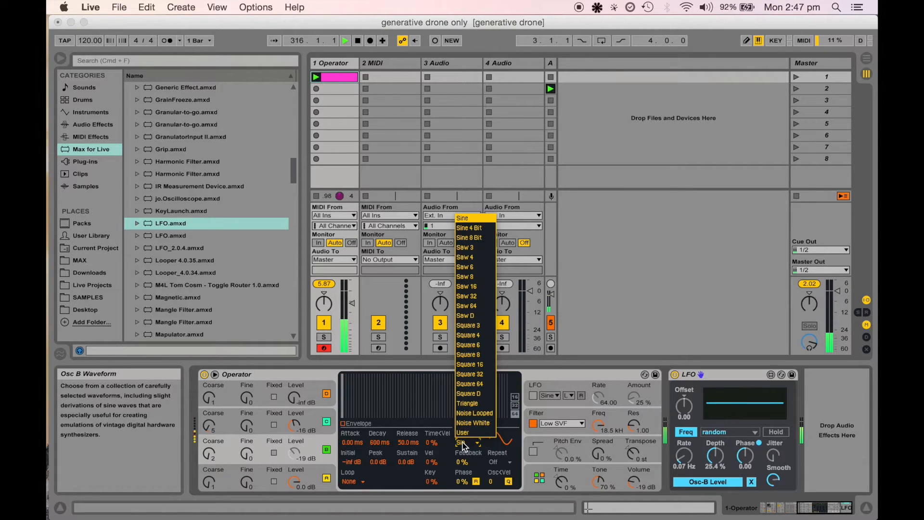
click(479, 327)
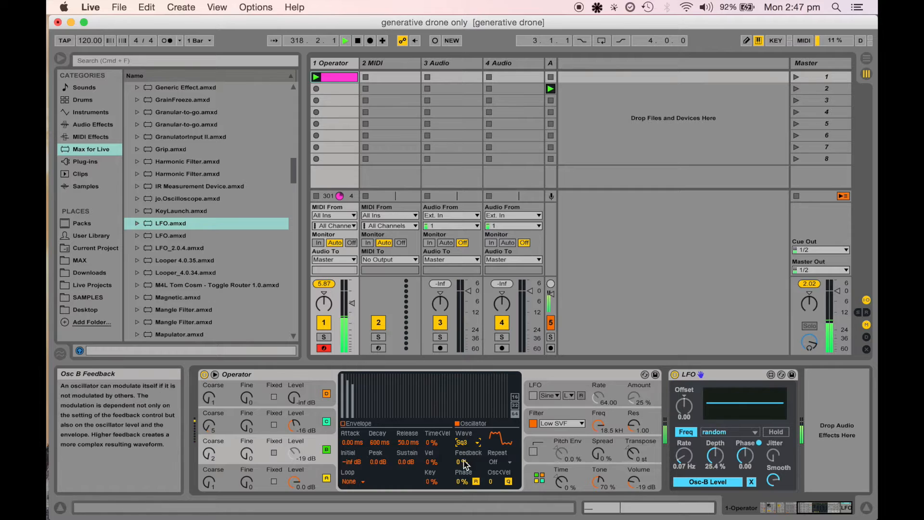
click(476, 443)
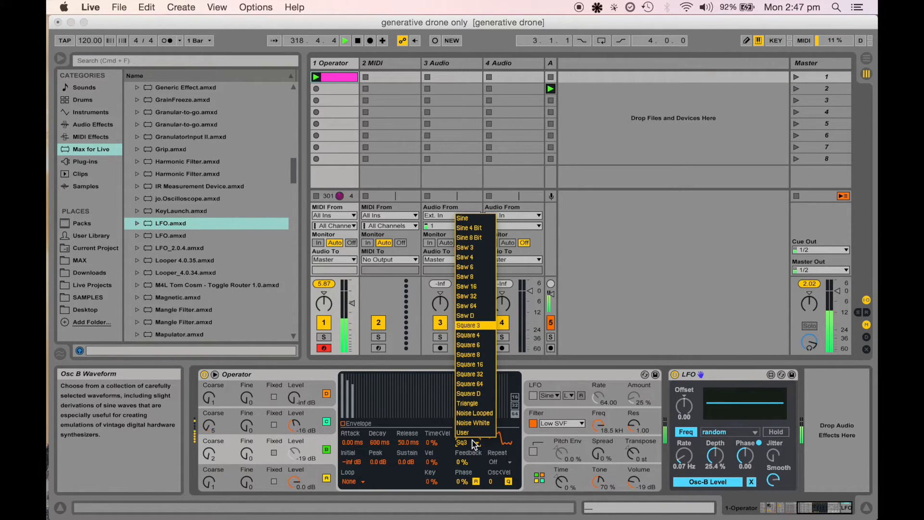
click(481, 322)
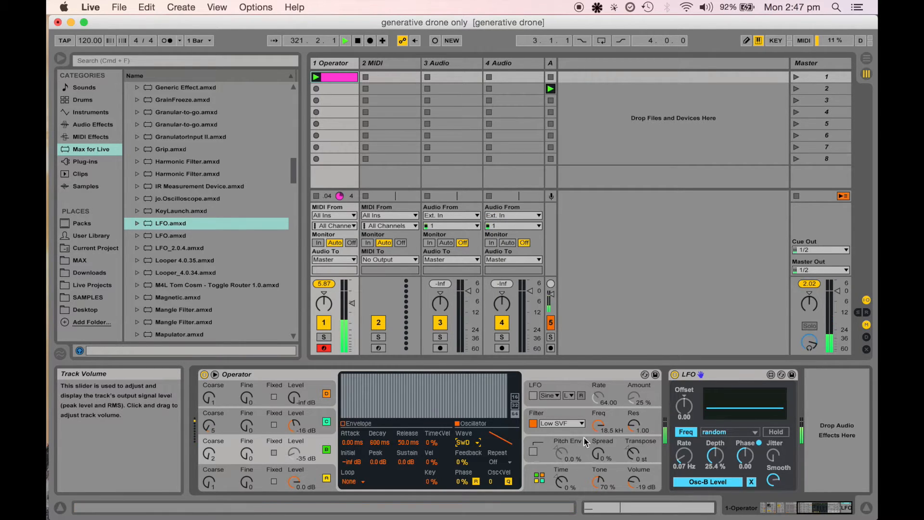
Step: Switch oscillator C off and raise the LFO's offset for oscillator B's level to 0.10
click(326, 422)
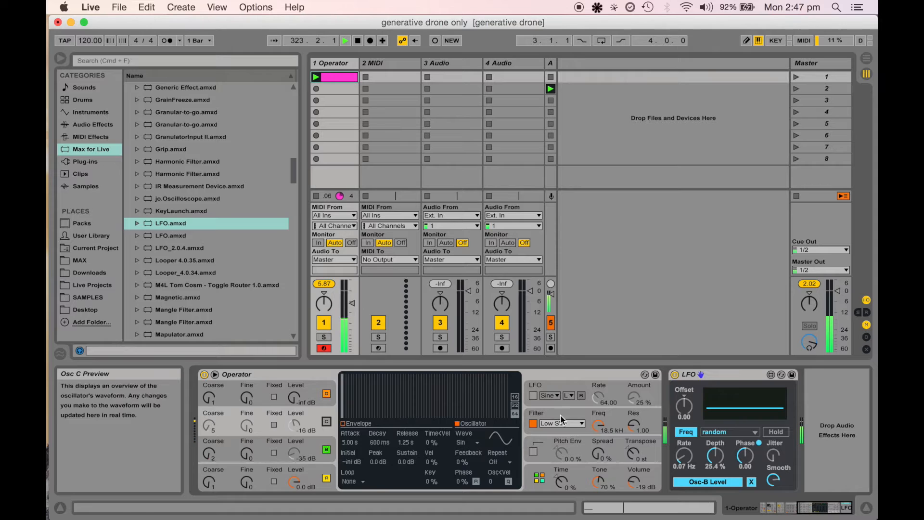
mouse_move(685, 408)
mouse_down()
mouse_move(685, 383)
mouse_move(686, 446)
mouse_move(685, 374)
mouse_move(686, 402)
mouse_up()
click(305, 450)
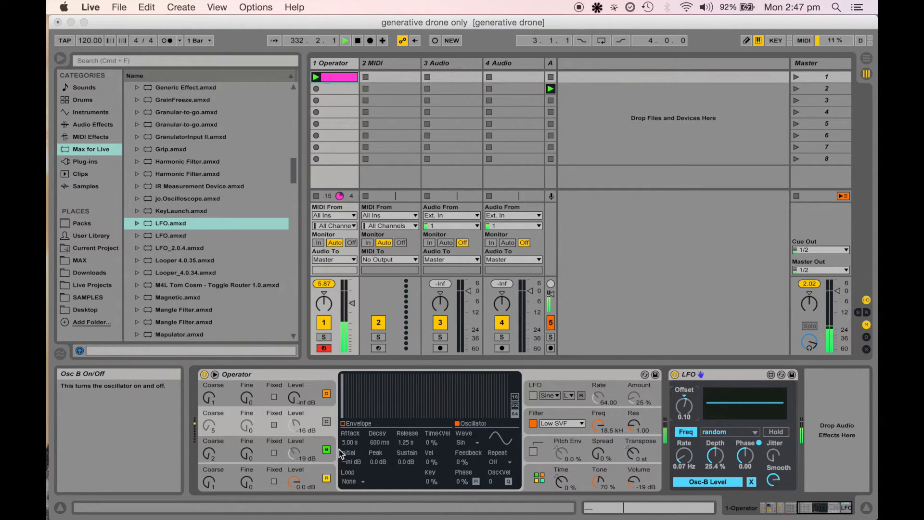
click(312, 449)
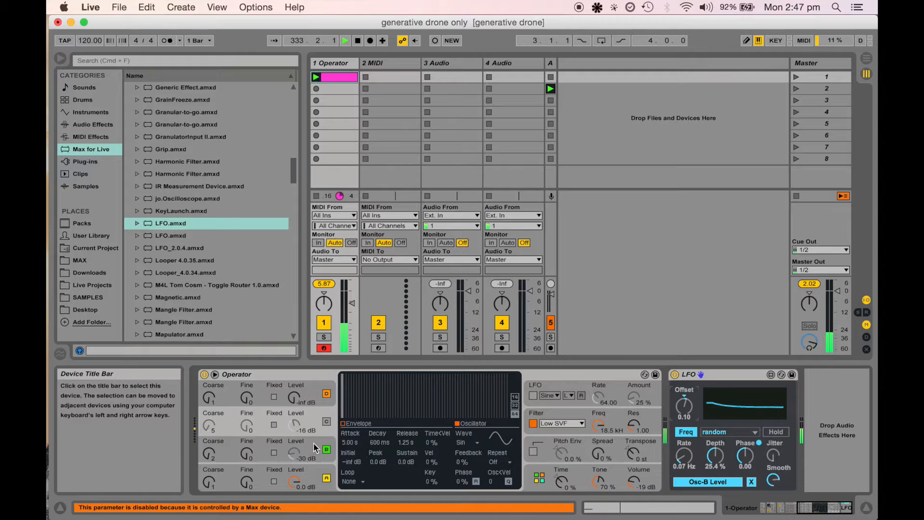
Step: Change oscillator B's waveform to Square D and lower the LFO's offset to -0.34
click(258, 446)
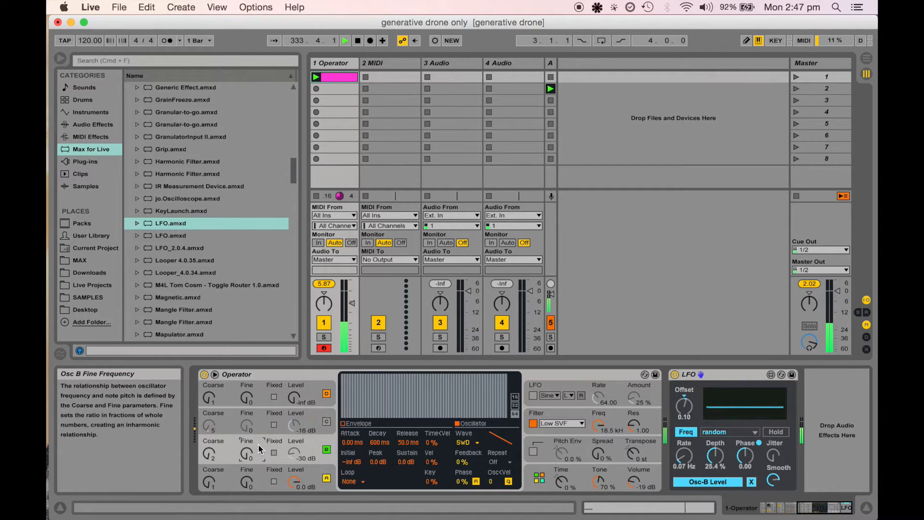
click(465, 443)
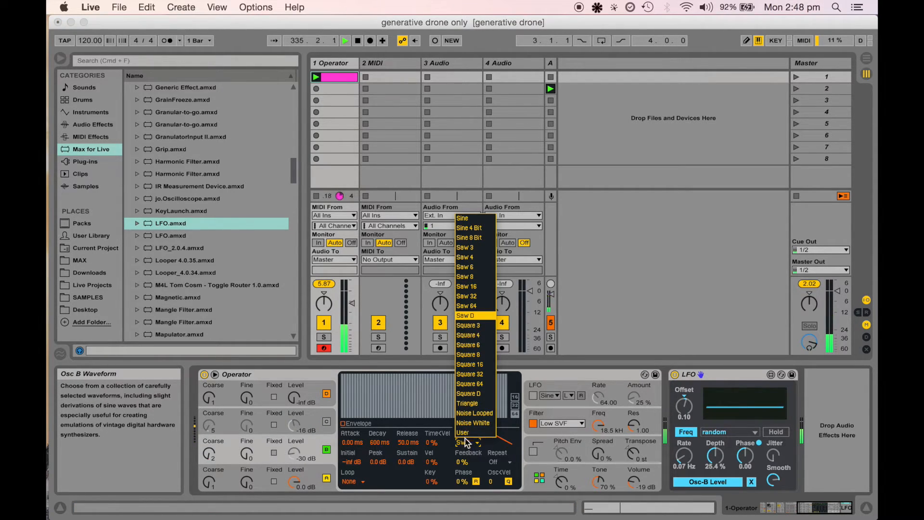
click(472, 394)
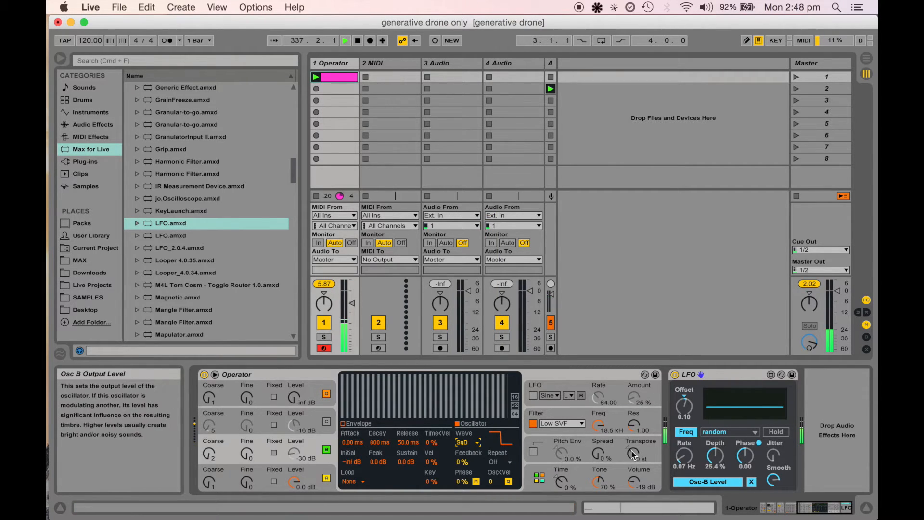
drag(684, 404, 684, 424)
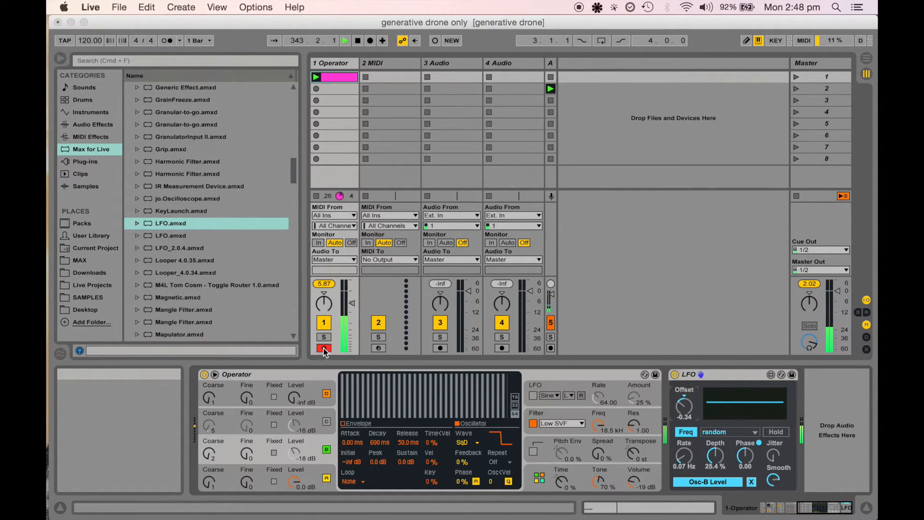
Step: Switch off oscillators A and B and turn oscillator C back on
click(326, 479)
click(327, 455)
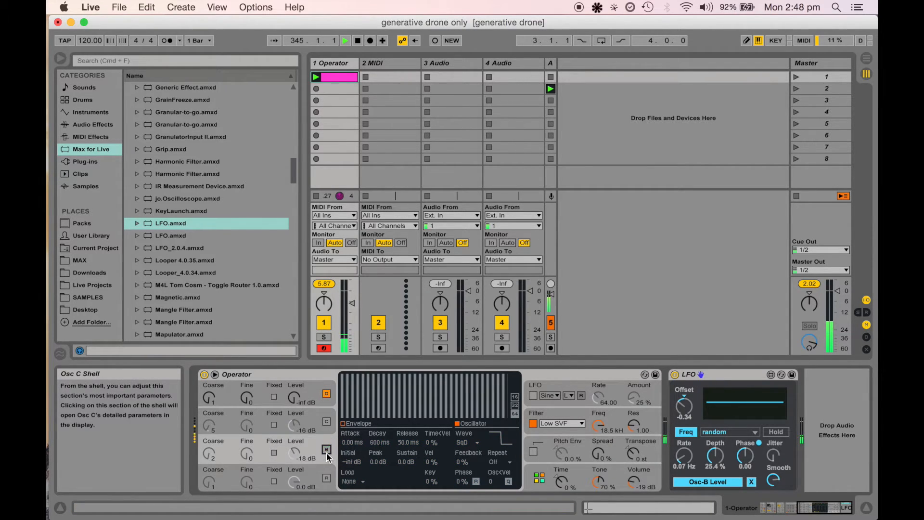
click(327, 422)
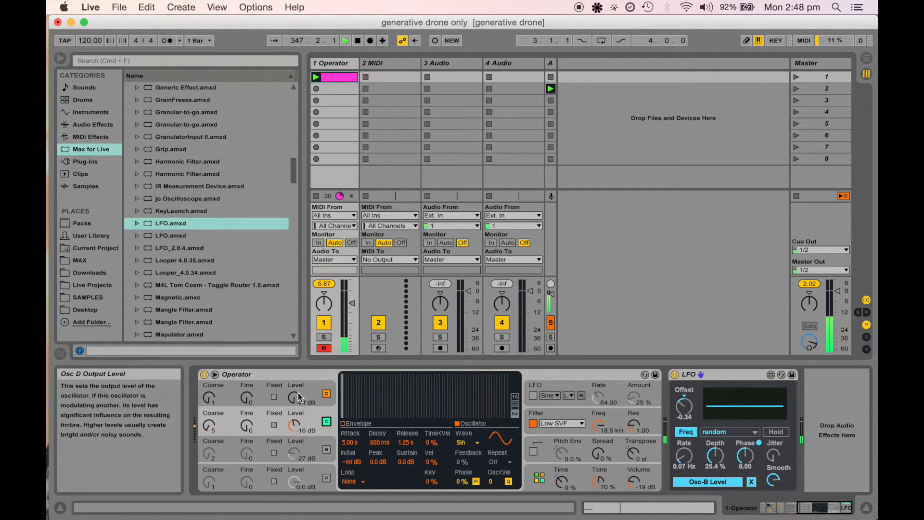
Step: Raise oscillator D's output level to -6.3 dB
drag(296, 399, 296, 389)
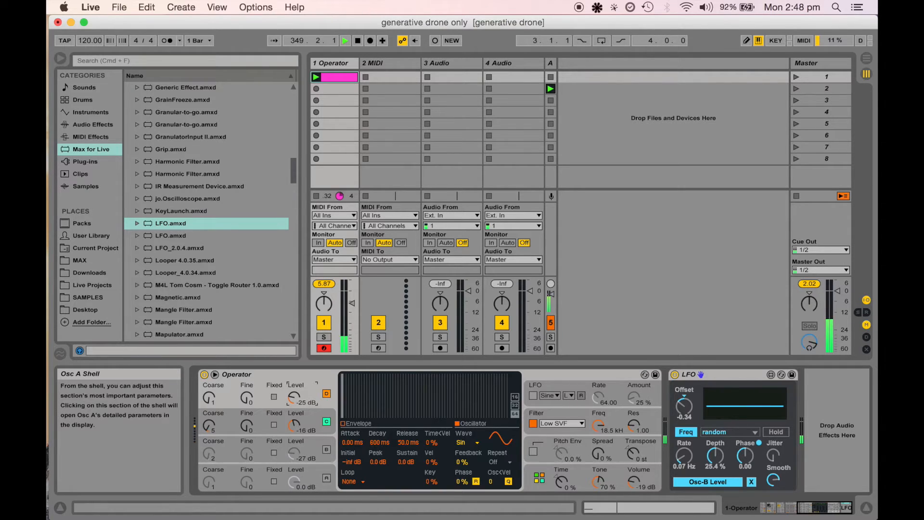
drag(293, 397, 294, 405)
drag(294, 398, 294, 399)
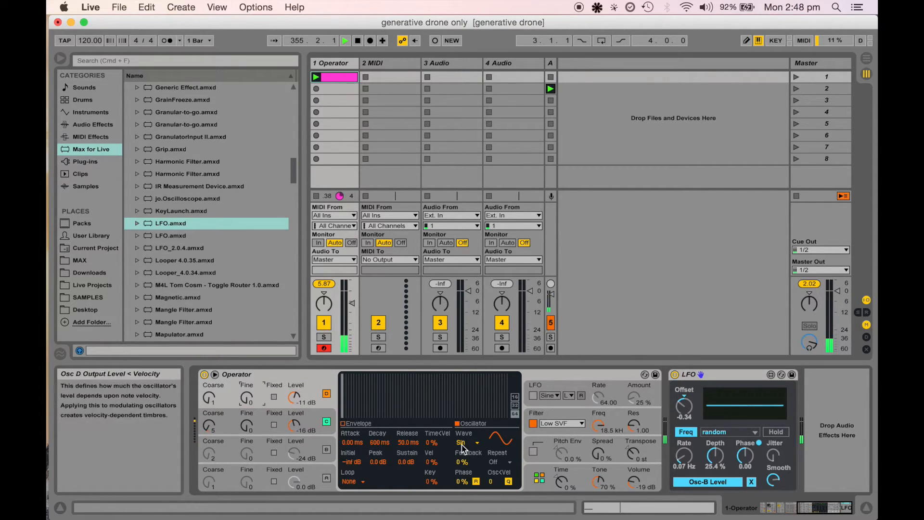
mouse_move(294, 398)
mouse_down()
mouse_move(294, 388)
mouse_move(294, 407)
mouse_up()
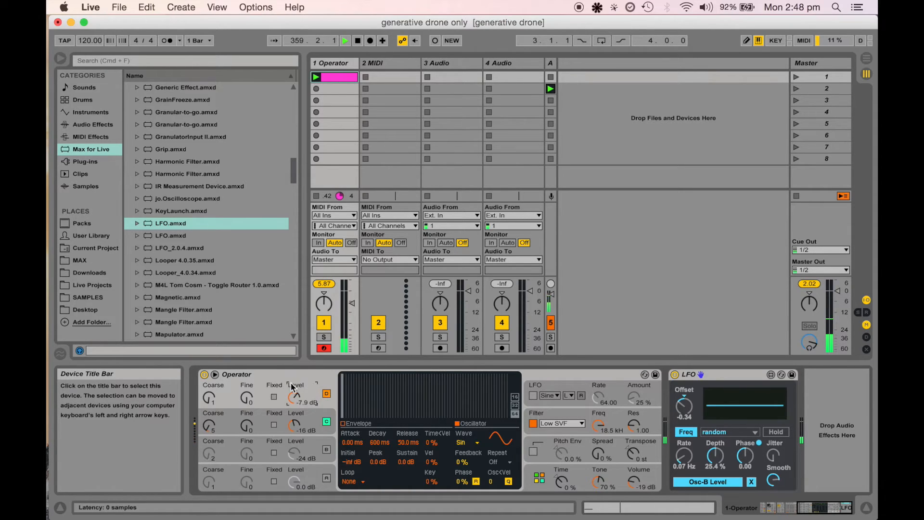
drag(294, 398, 294, 399)
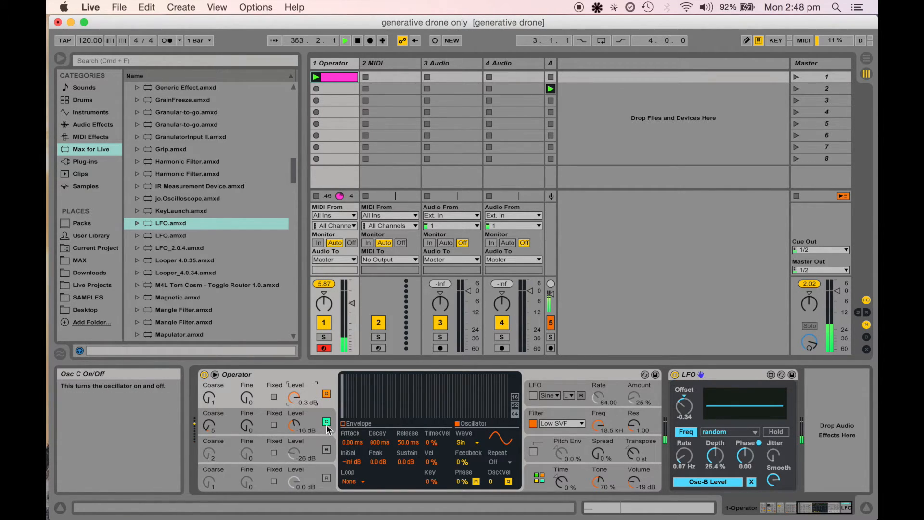
drag(293, 398, 294, 400)
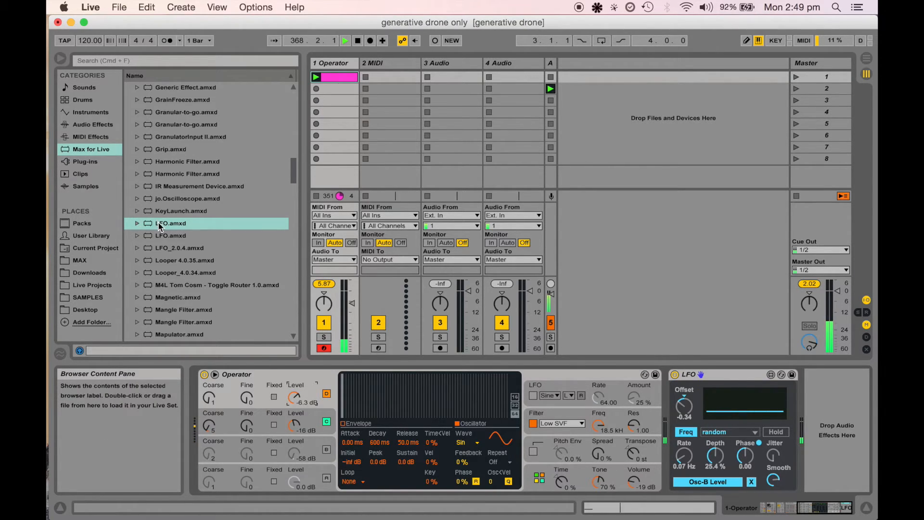
Step: Add a second Max LFO after the existing one and map it to oscillator D's level
scroll(158, 221, up, 20)
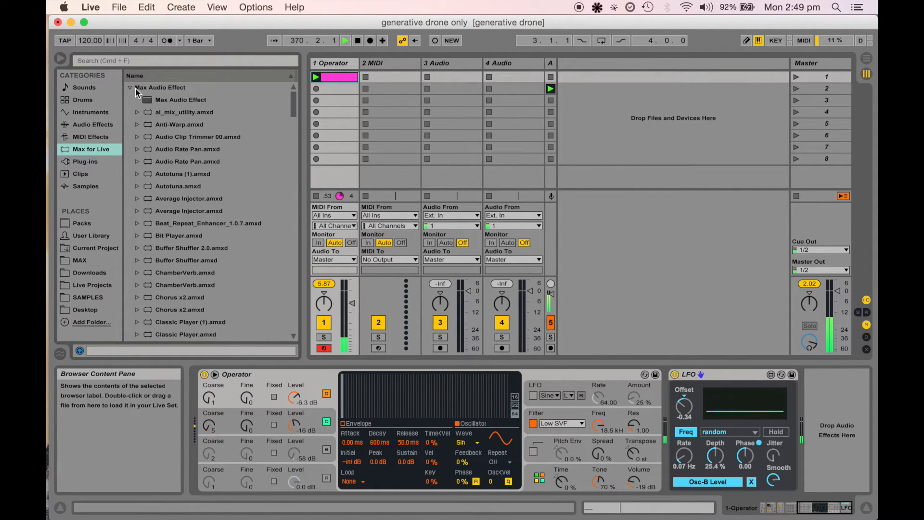
scroll(181, 238, down, 12)
scroll(181, 242, down, 8)
scroll(181, 243, up, 4)
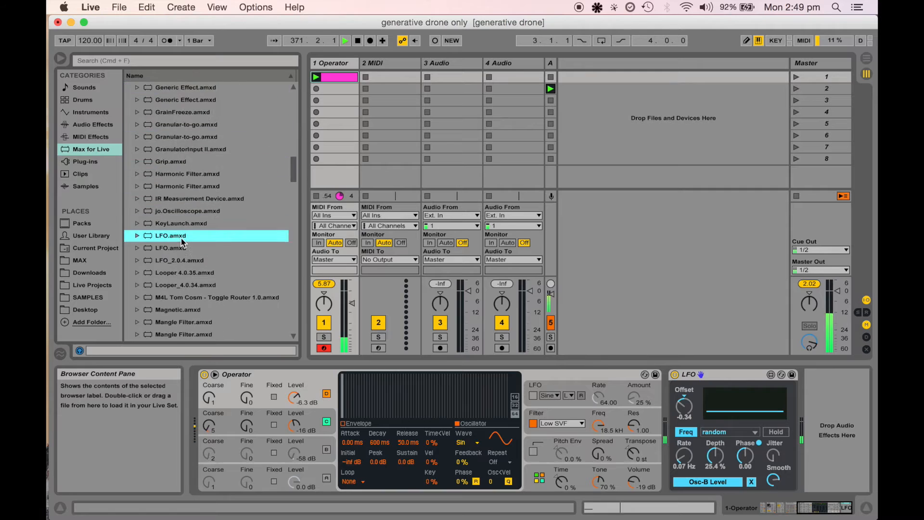
drag(173, 239, 820, 407)
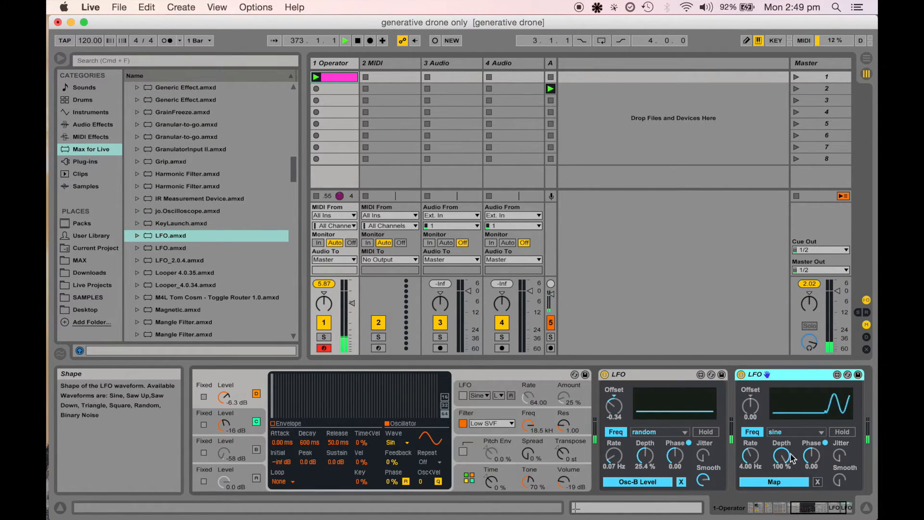
click(775, 482)
scroll(458, 437, left, 10)
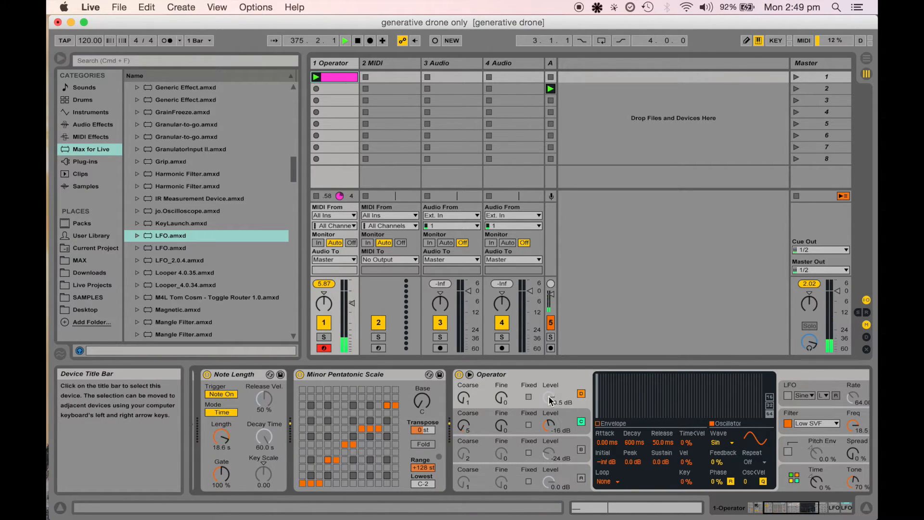
scroll(549, 397, right, 3)
scroll(549, 397, right, 5)
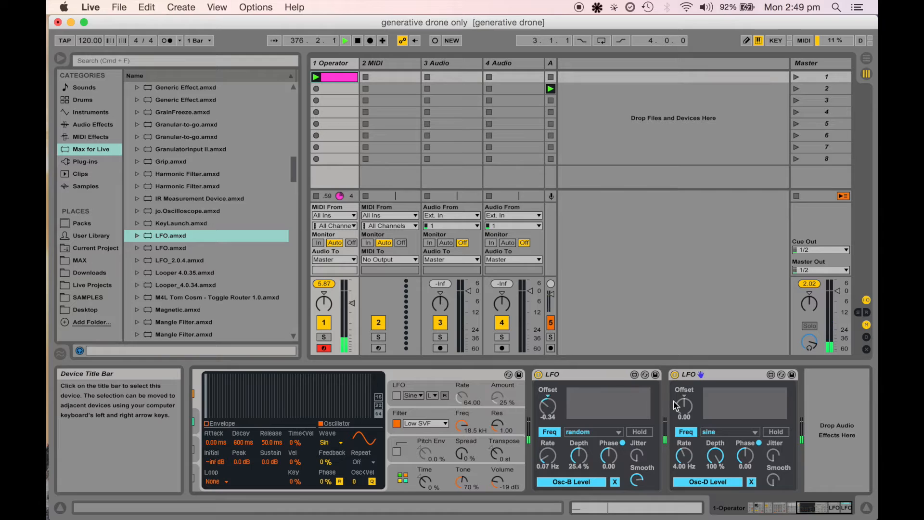
Step: Set the LFO for oscillator D's level to a sine shape with a 0.04 Hz rate and an offset of -0.20
drag(686, 460, 682, 484)
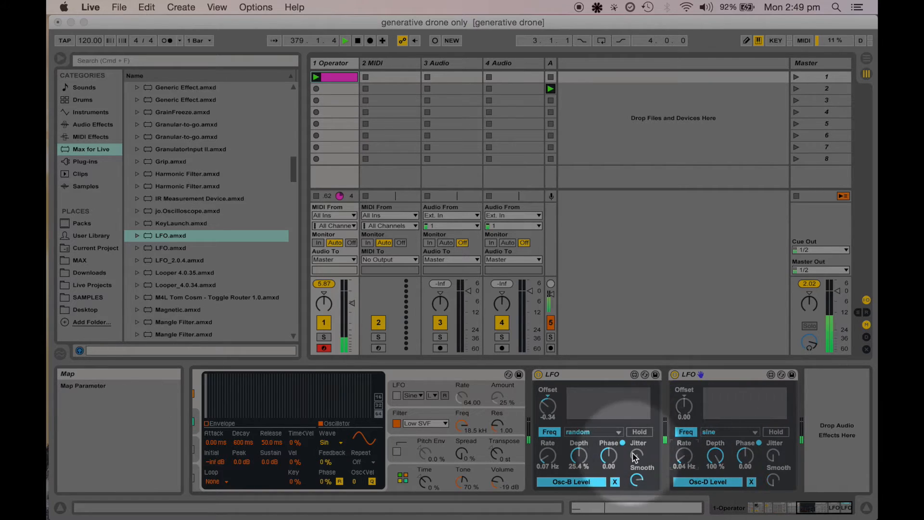
drag(685, 407, 687, 417)
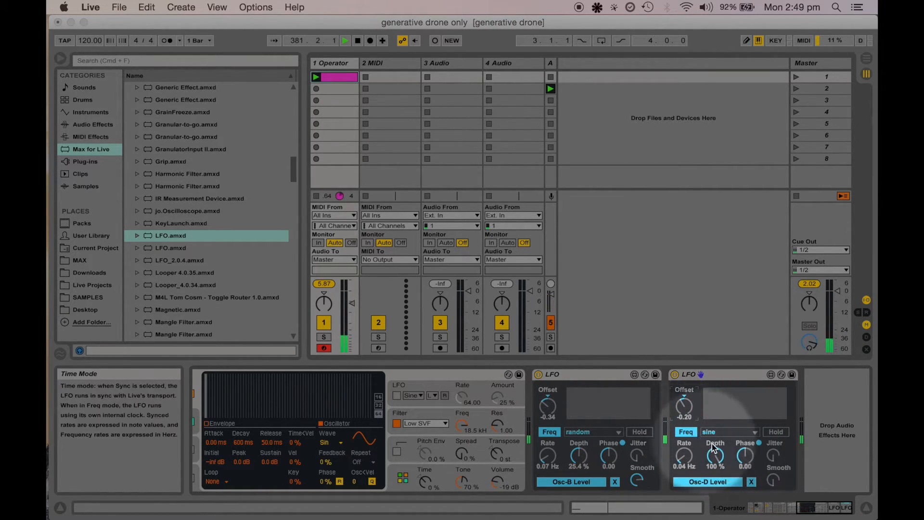
click(752, 433)
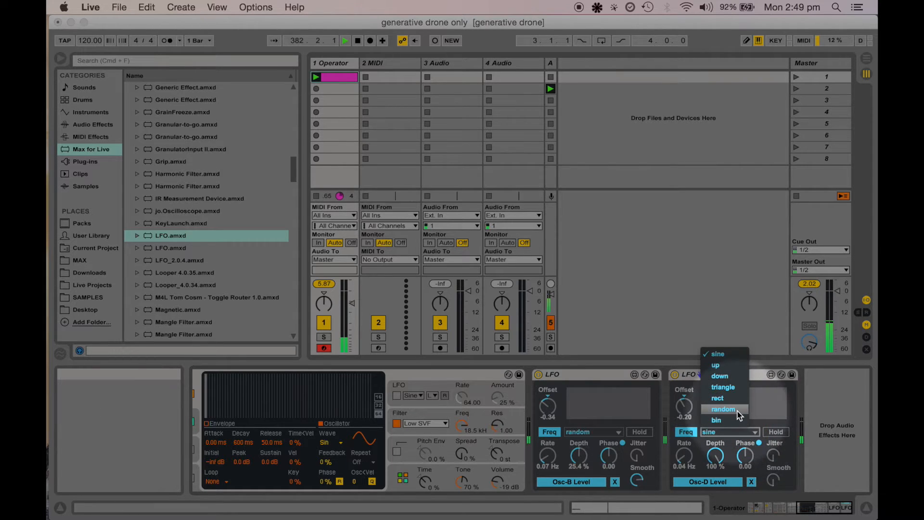
click(723, 357)
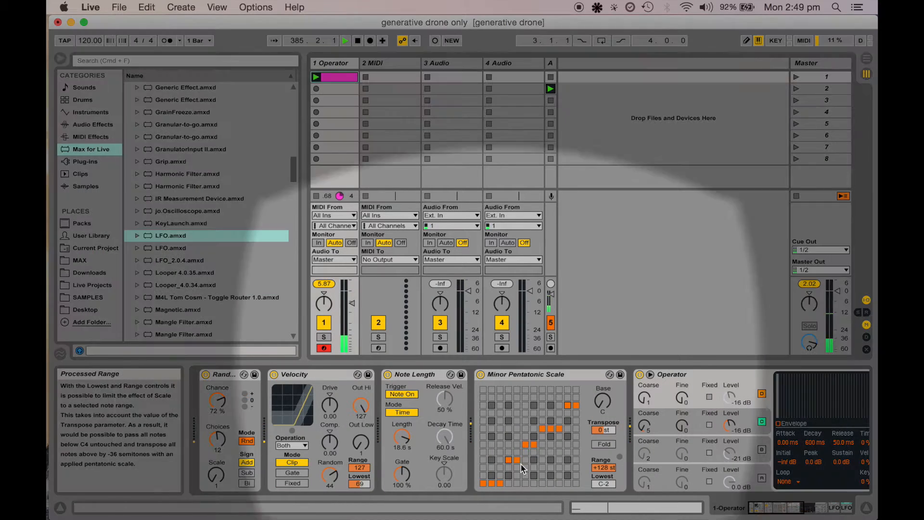
Step: Set oscillator D's fine frequency to 3
scroll(428, 445, right, 8)
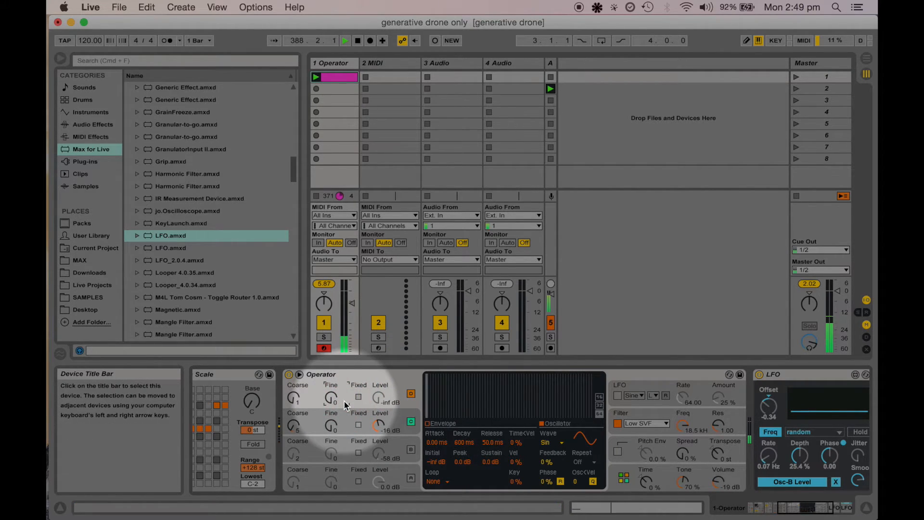
click(383, 398)
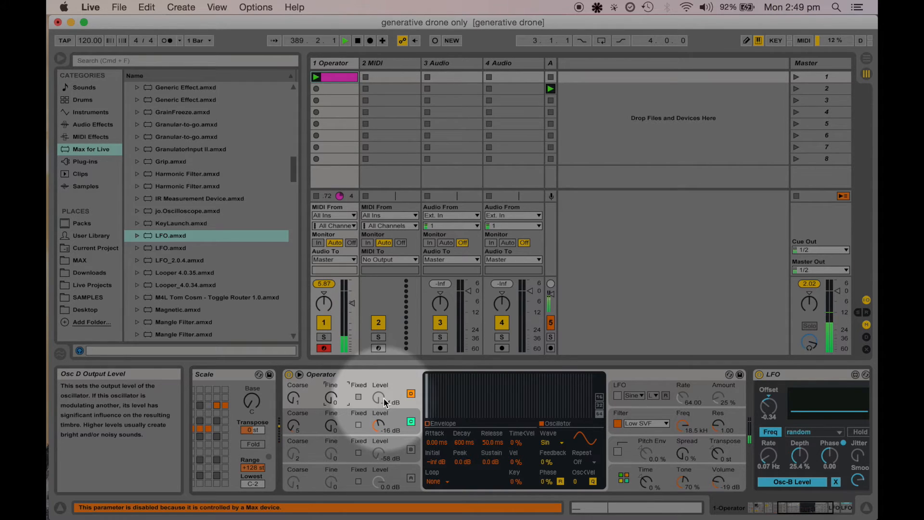
click(333, 397)
drag(333, 397, 334, 400)
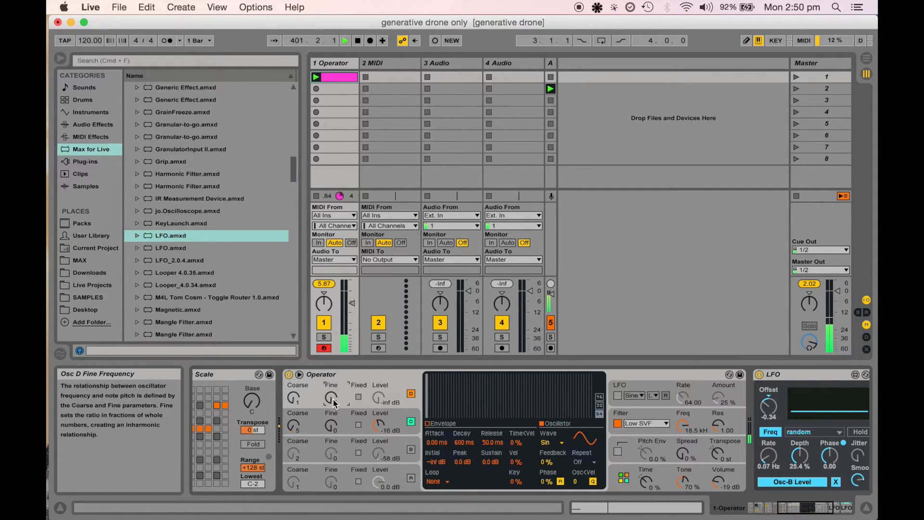
mouse_move(334, 404)
mouse_down()
mouse_move(334, 383)
mouse_move(335, 391)
mouse_up()
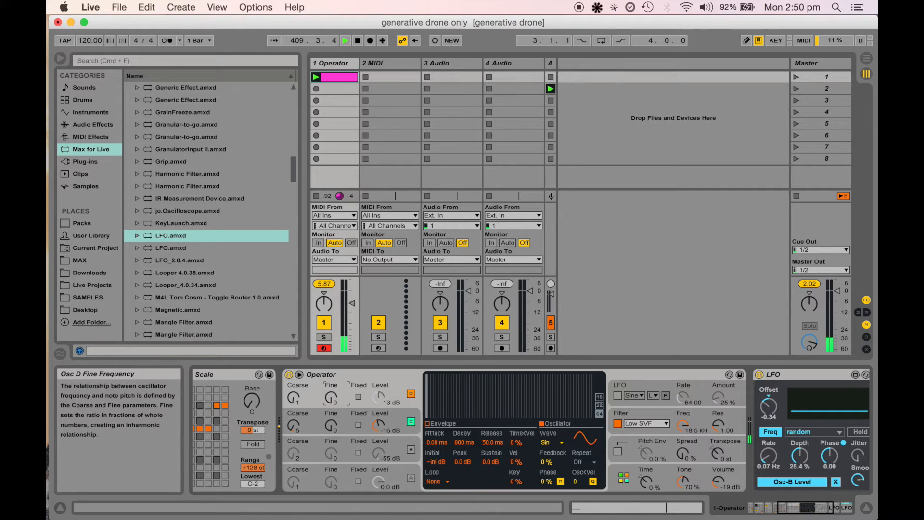
key(super+Down)
text(3)
key(Return)
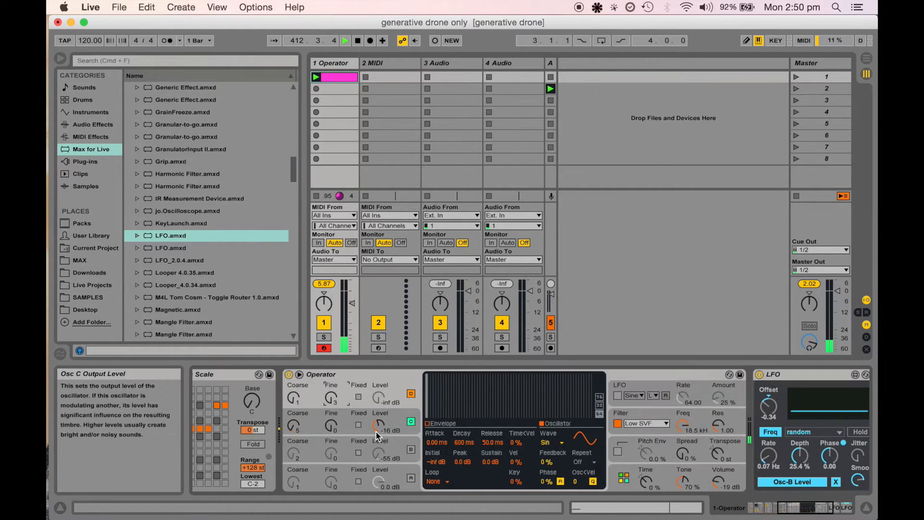
Step: Switch oscillators B and A back on
click(388, 451)
scroll(388, 452, left, 5)
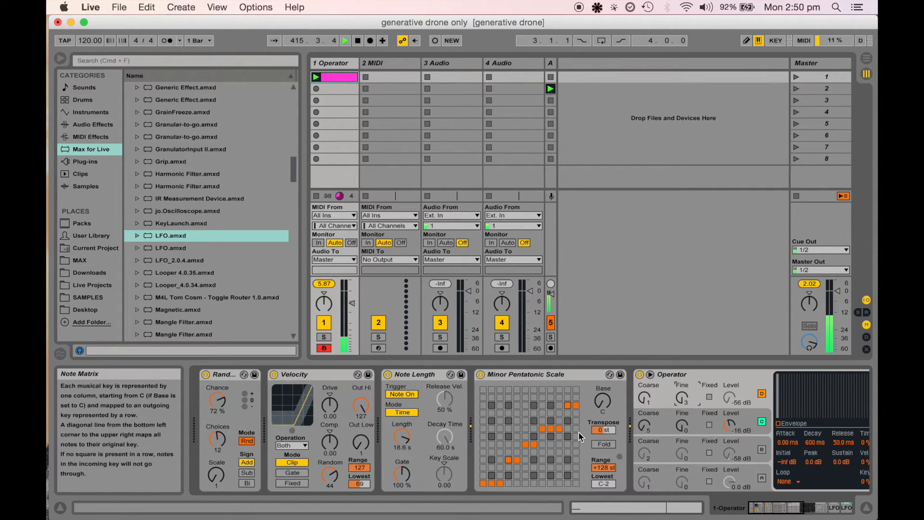
scroll(558, 426, right, 1)
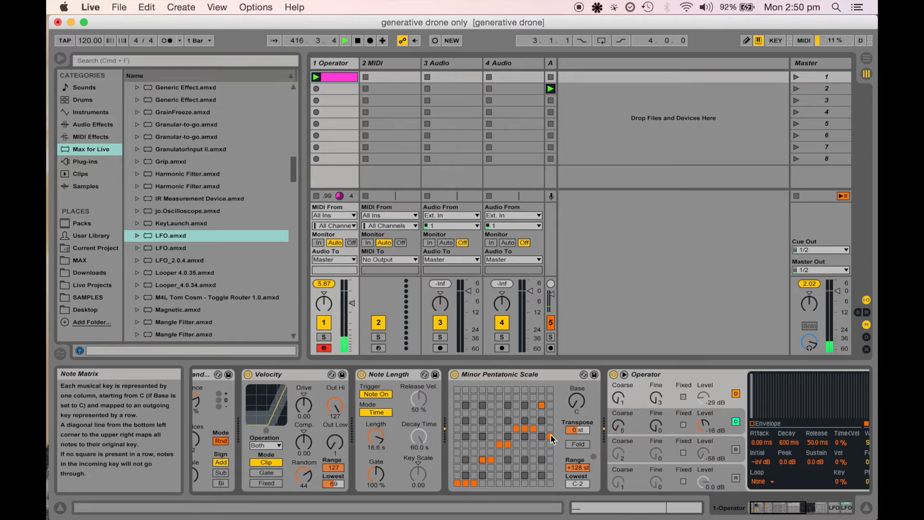
click(736, 449)
click(736, 479)
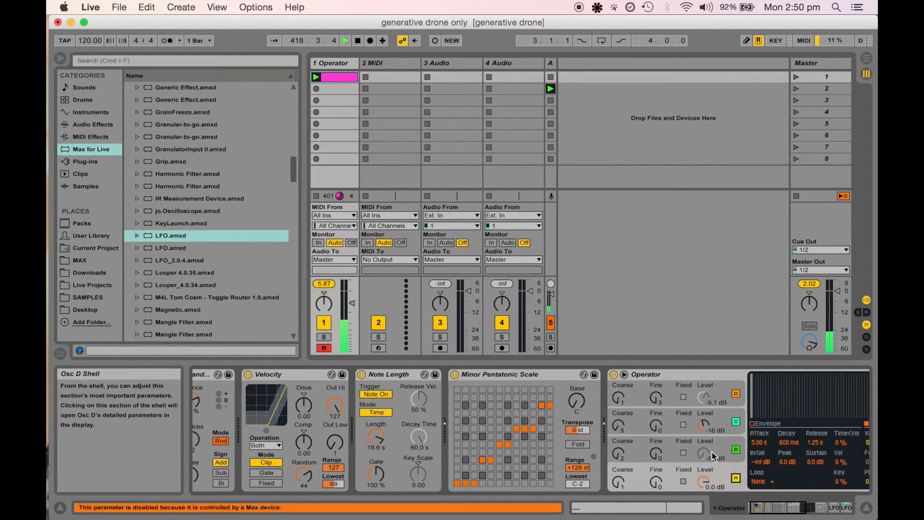
click(703, 453)
Step: Collapse both LFO devices at the end of the Operator track's device chain
scroll(704, 451, right, 10)
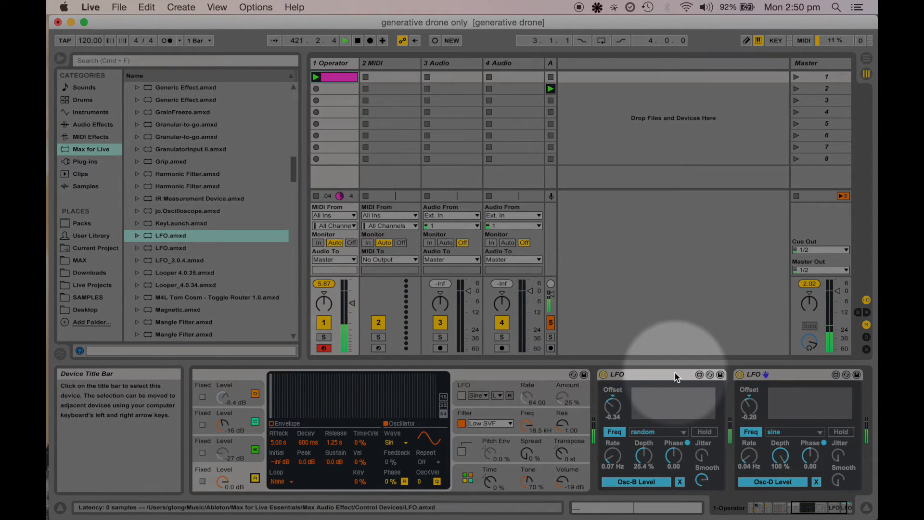
double_click(676, 376)
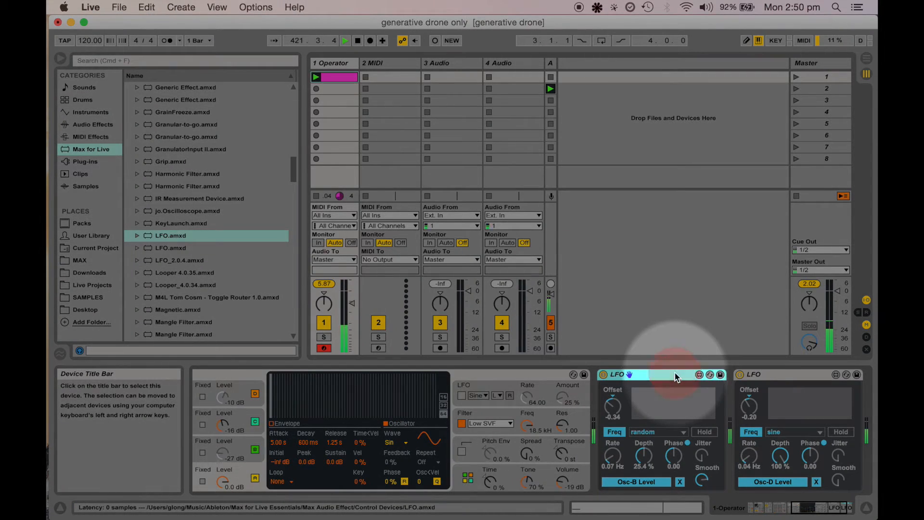
double_click(675, 376)
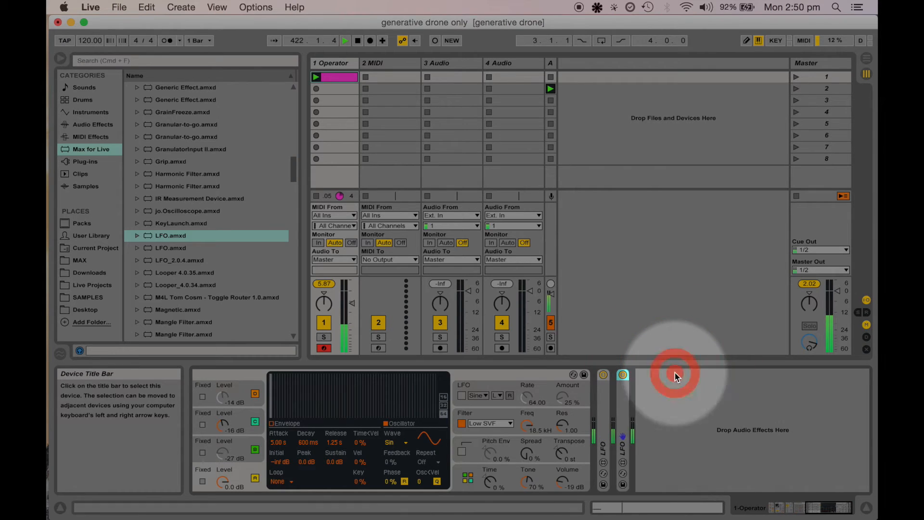
double_click(623, 412)
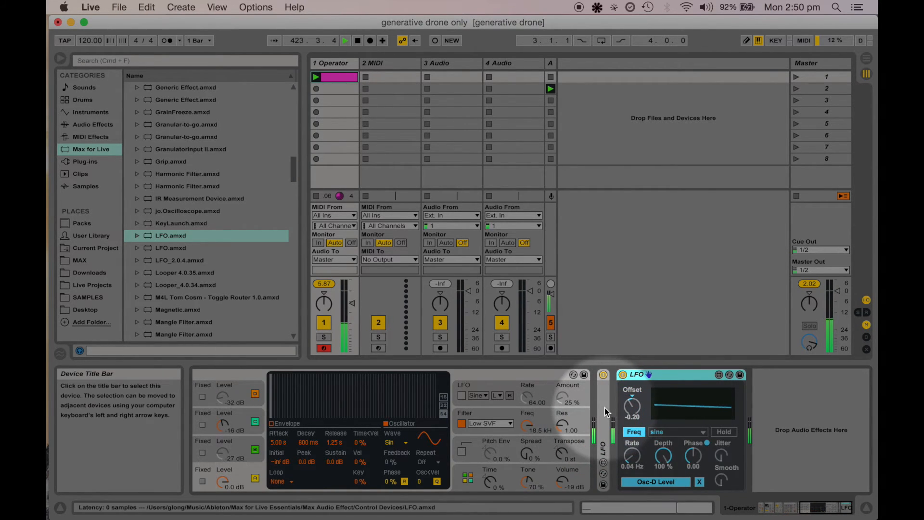
double_click(604, 412)
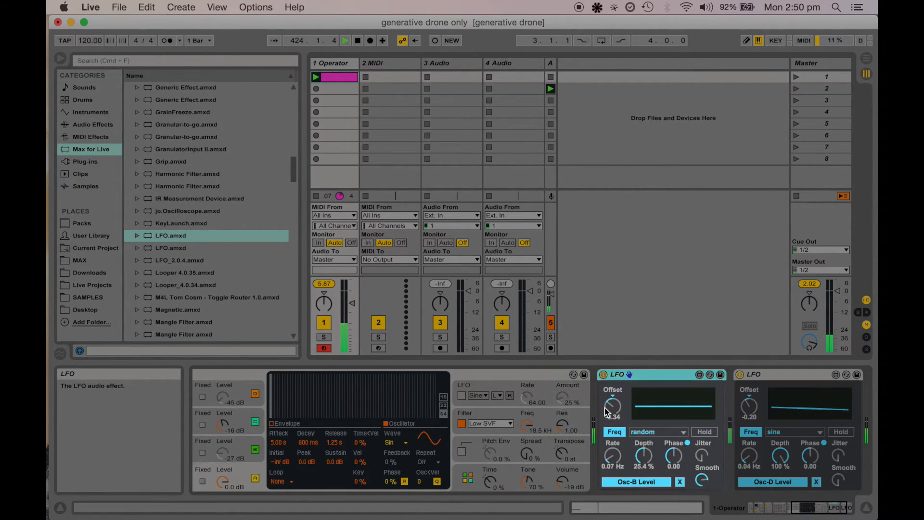
double_click(645, 376)
double_click(690, 375)
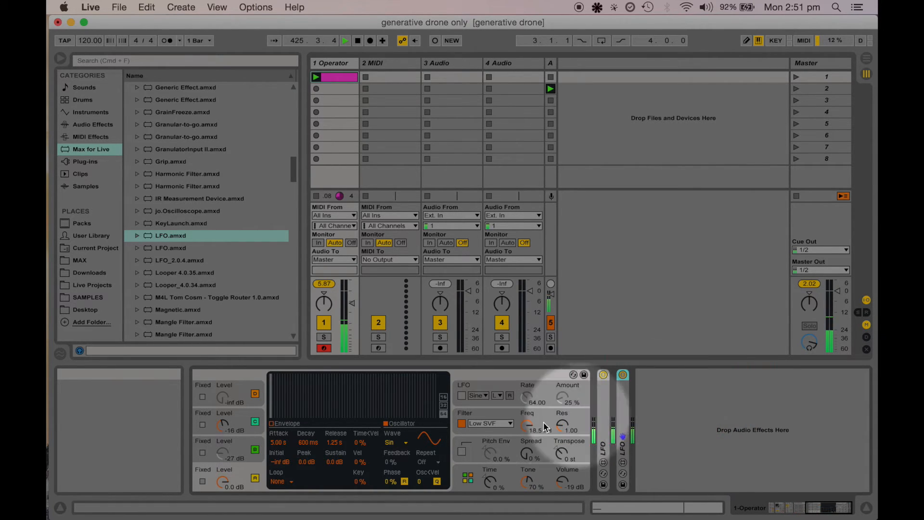
Step: View the MIDI clip on the Operator track and return to the start of its device chain
scroll(516, 424, left, 10)
scroll(515, 427, left, 5)
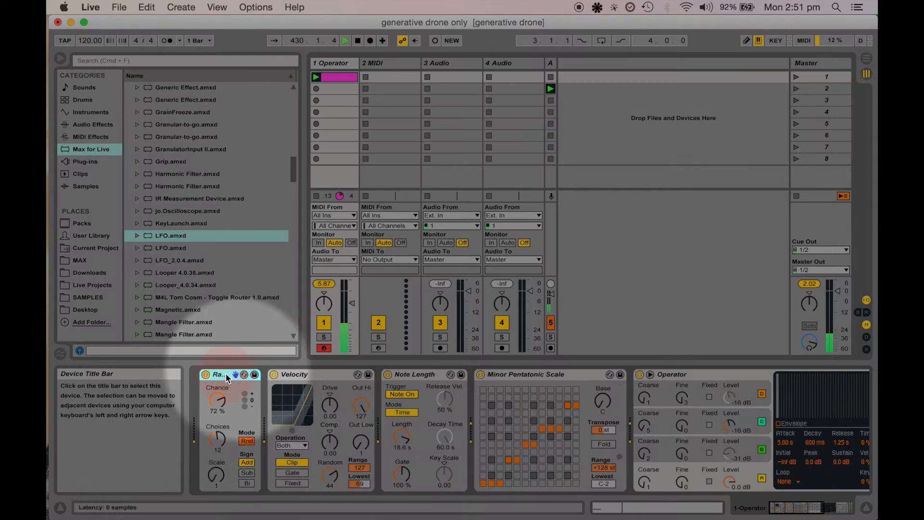
double_click(226, 375)
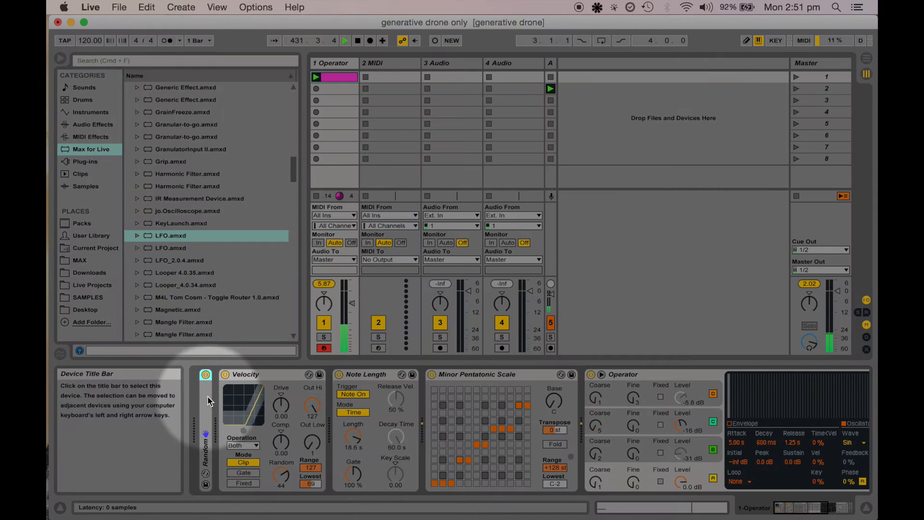
double_click(207, 396)
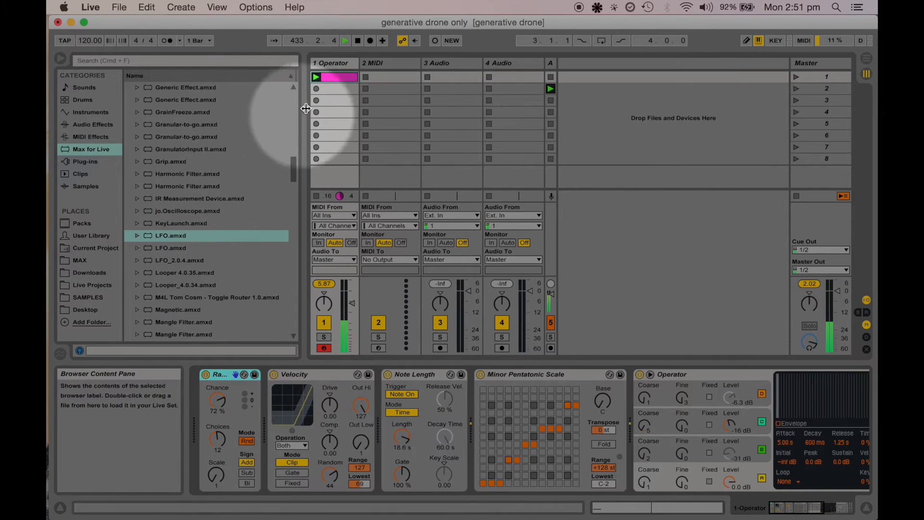
double_click(328, 77)
click(379, 363)
key(F12)
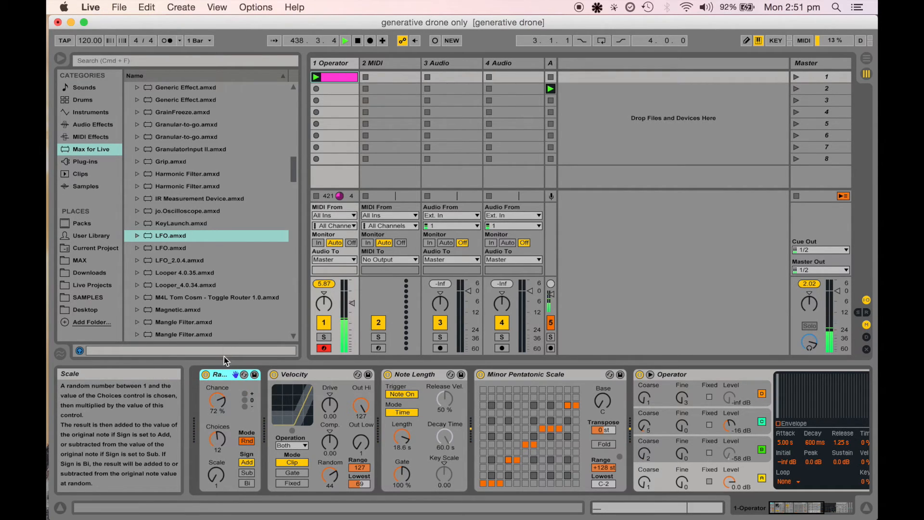
Step: Raise the Velocity effect's Lowest range value and collapse the Random and Velocity devices
double_click(227, 375)
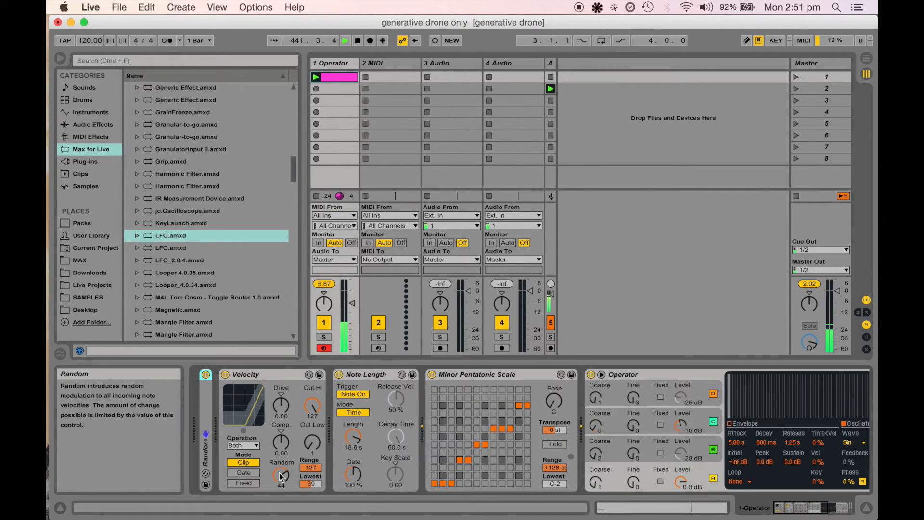
drag(312, 484, 311, 479)
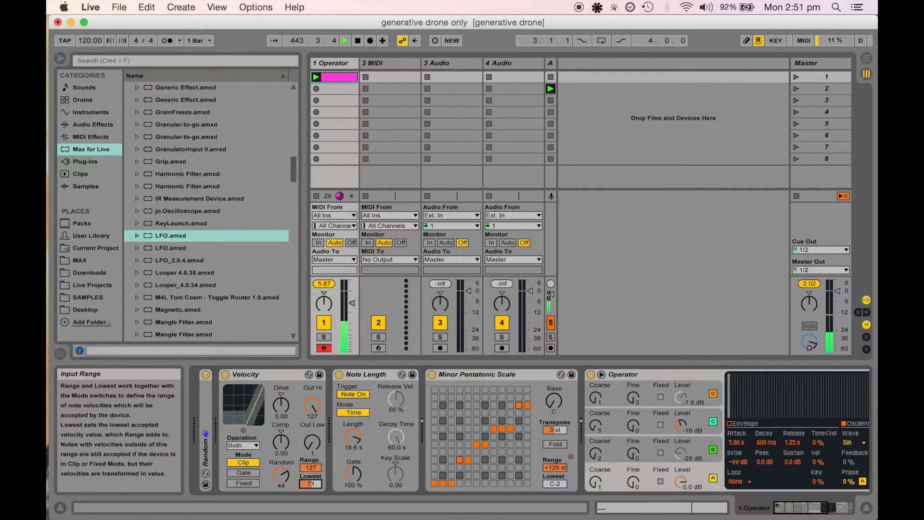
drag(312, 482, 311, 479)
double_click(243, 375)
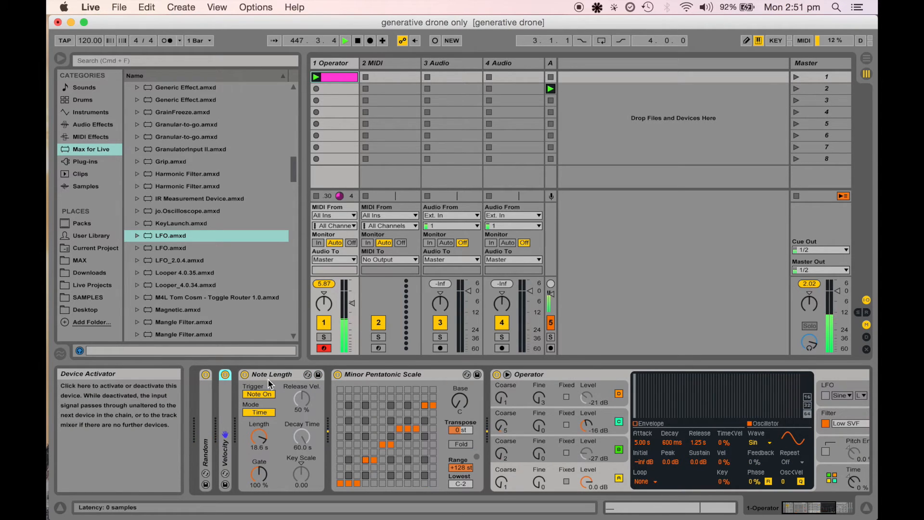
Step: Set the Note Length effect's Length to 10 s
click(262, 437)
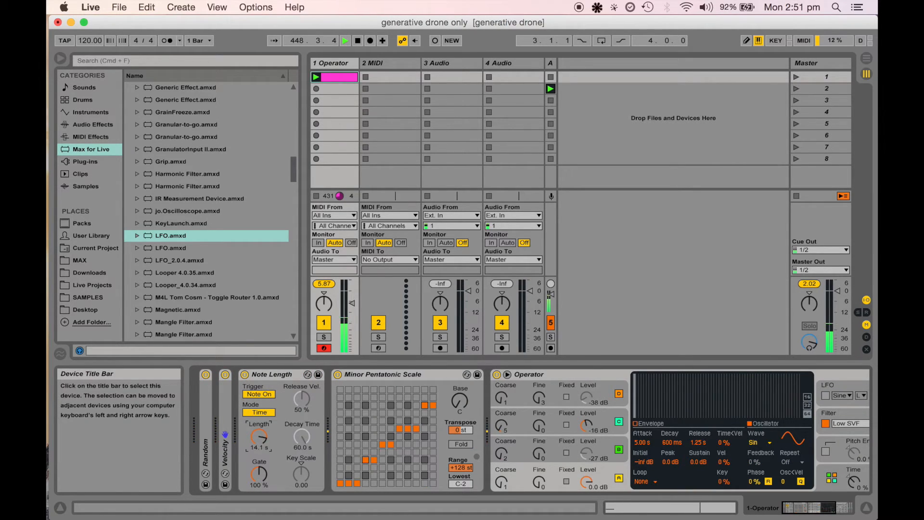
text(19)
key(BackSpace)
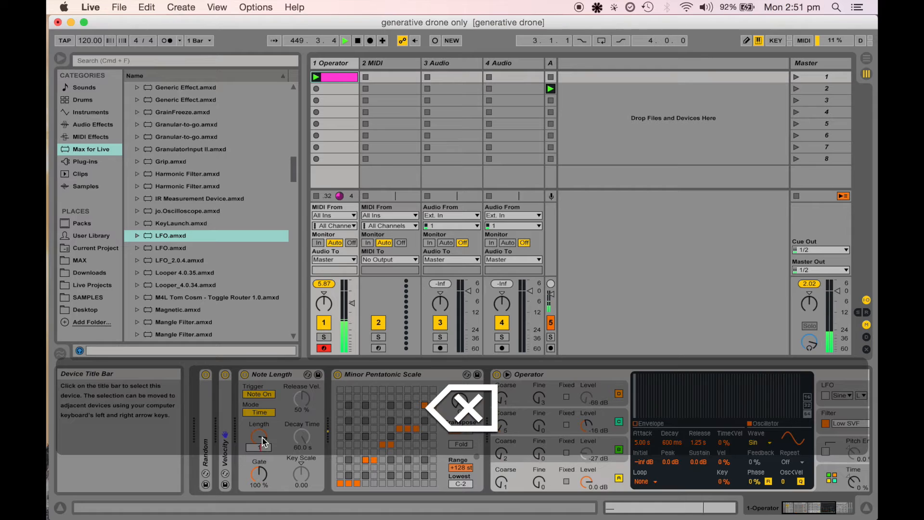
text(0)
key(Return)
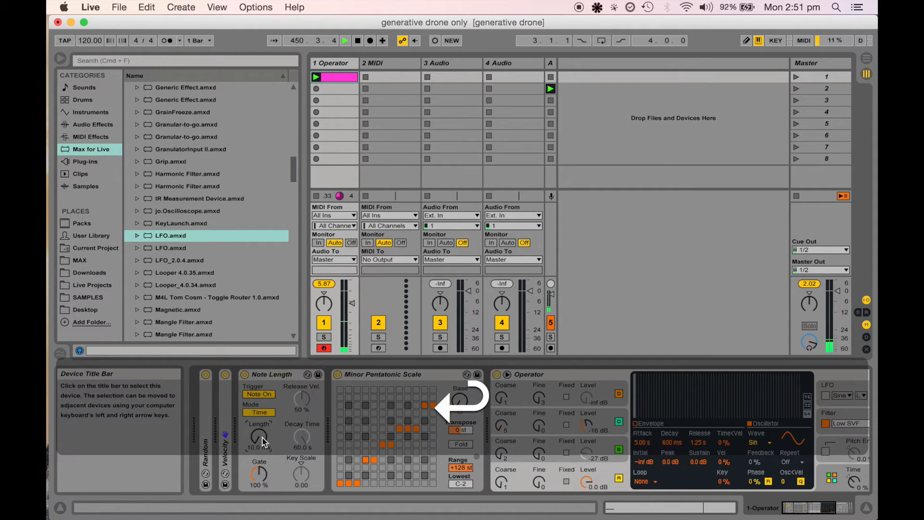
drag(262, 437, 262, 409)
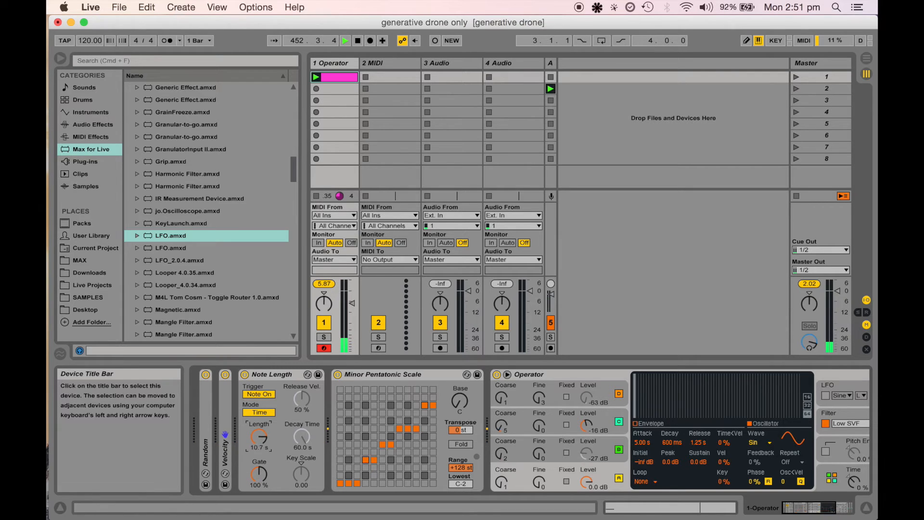
text(10000)
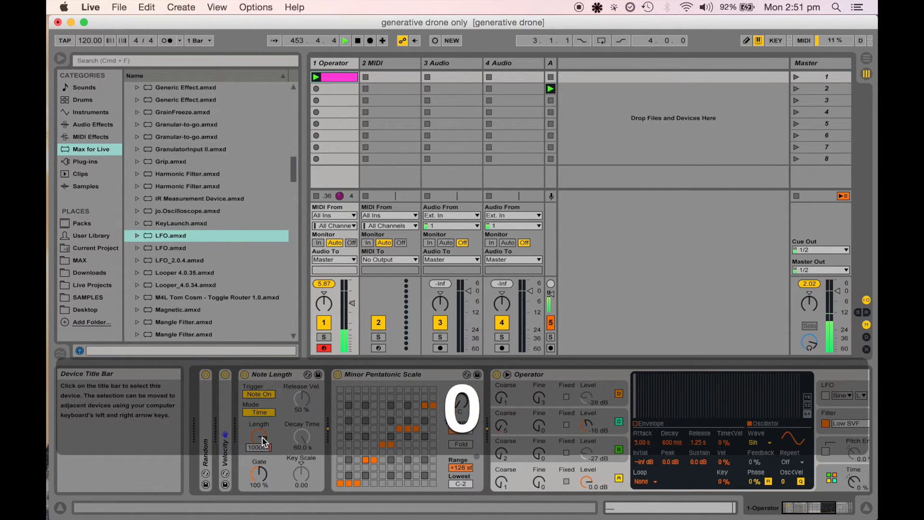
key(BackSpace)
key(Return)
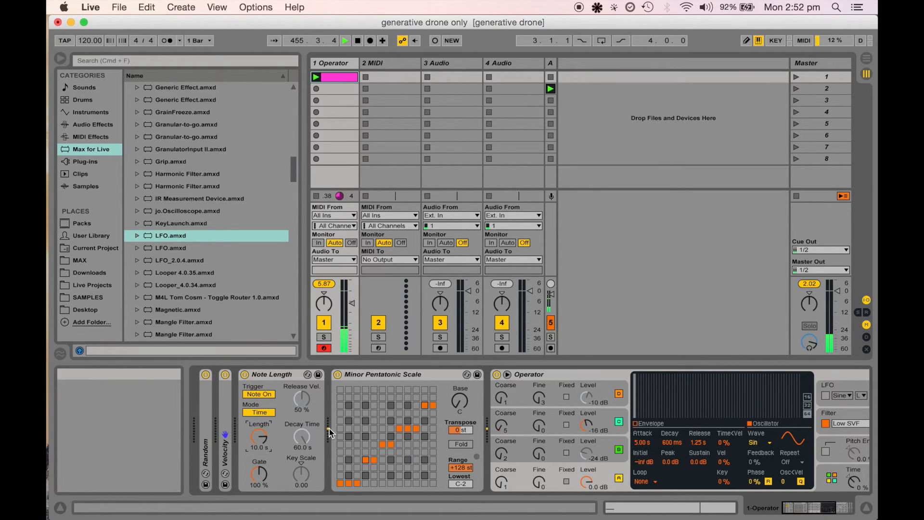
Step: Collapse the Note Length and Minor Pentatonic Scale devices on the Operator track
double_click(278, 375)
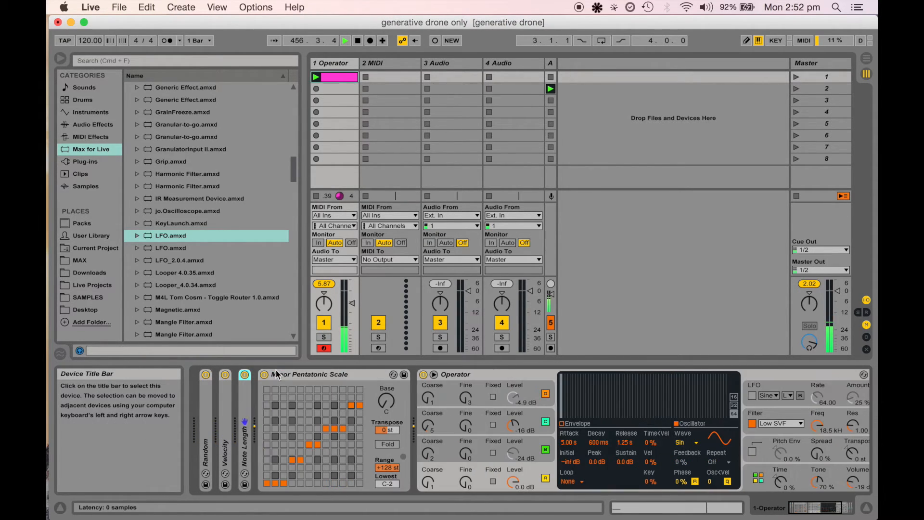
double_click(293, 375)
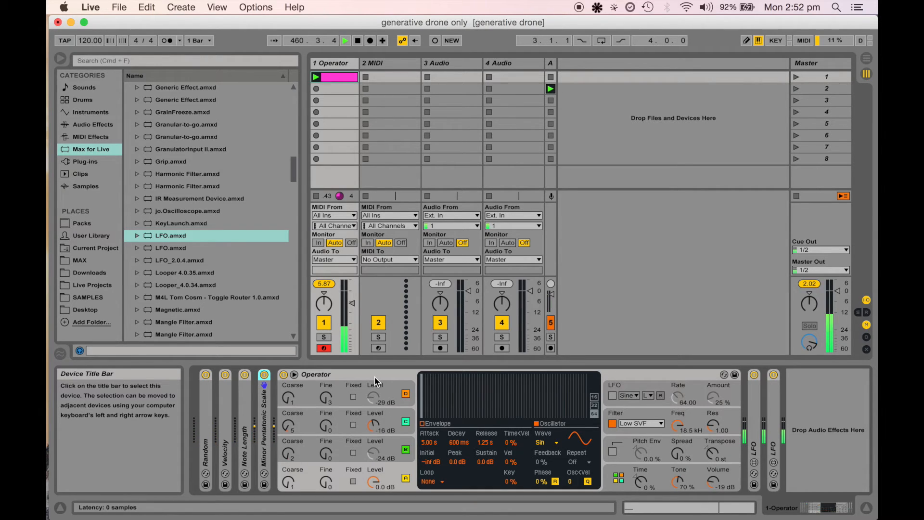
Step: Search the browser for "rever" and load the Reverb effect at the end of the Operator track's device chain
click(116, 61)
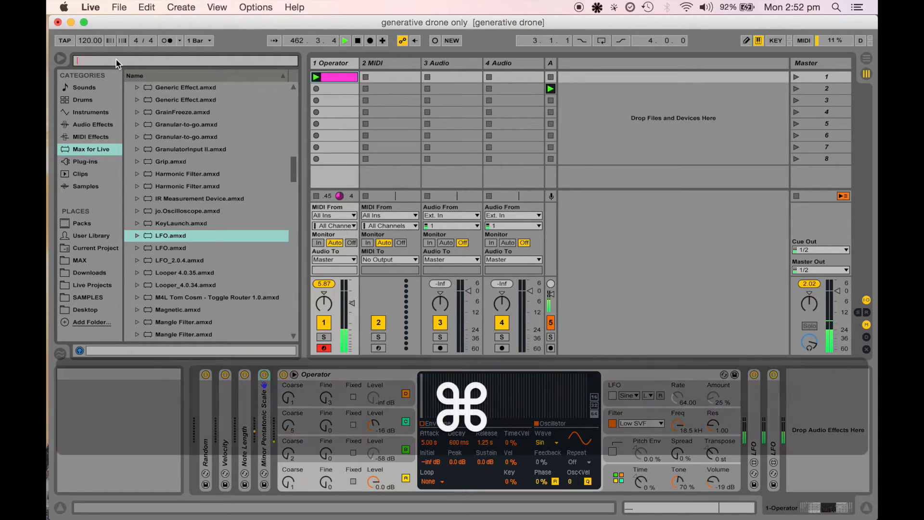
key(alt+super+b)
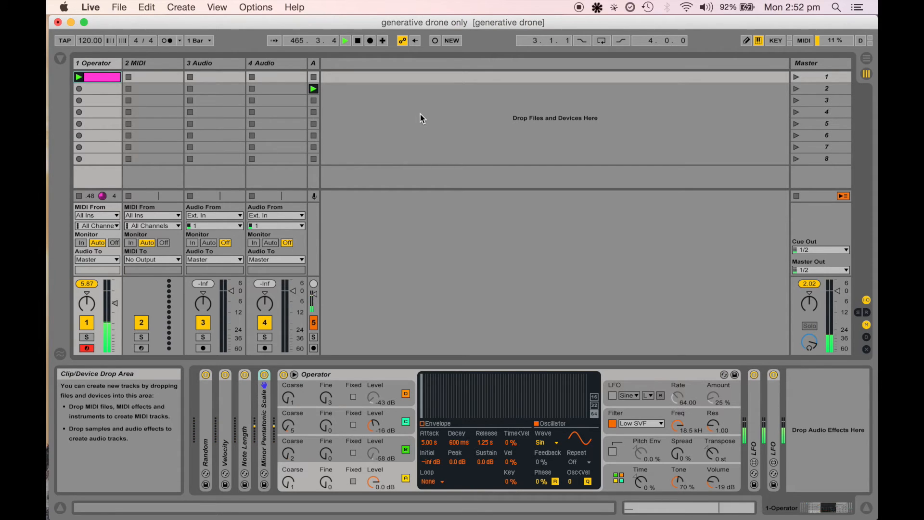
key(super+f)
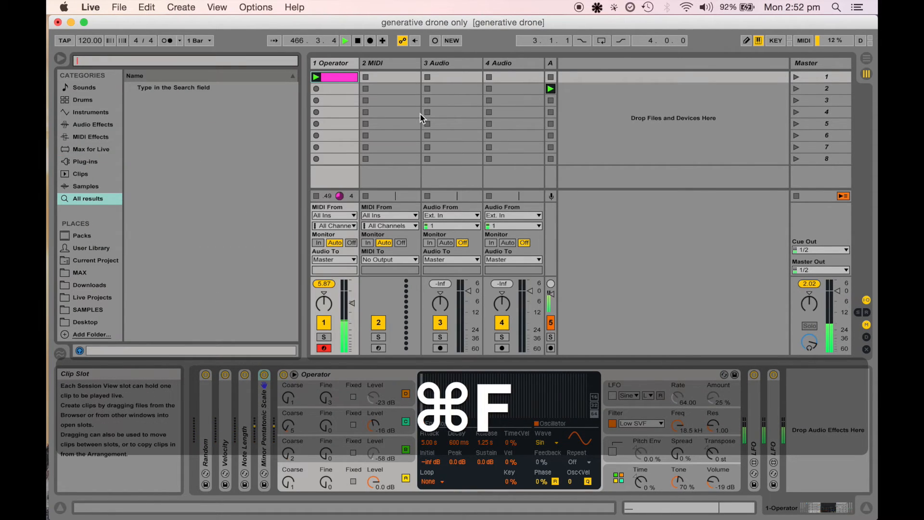
text(rever)
key(Return)
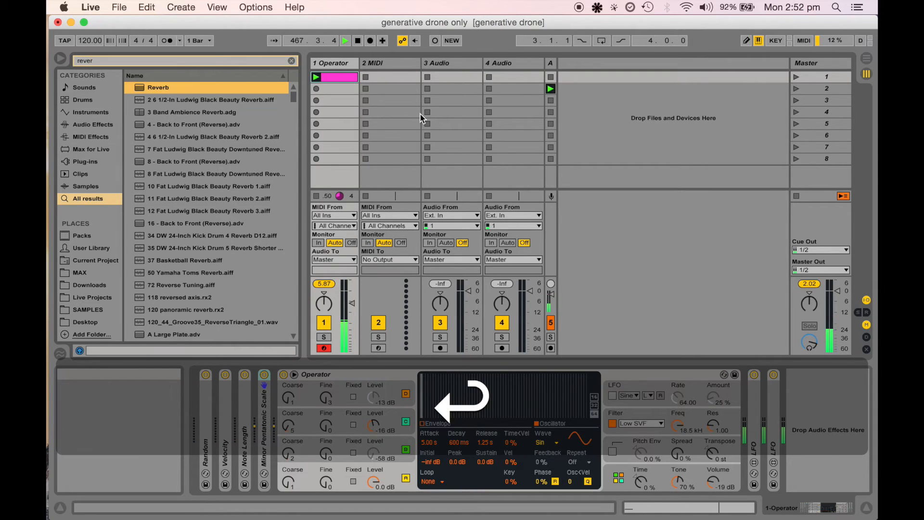
key(Return)
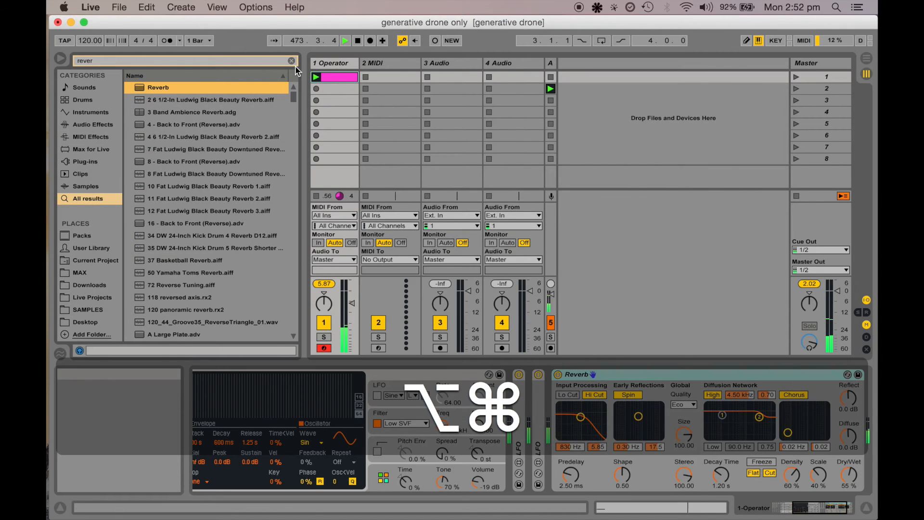
Step: Hide the browser and the tracks' In/Out routing section
key(alt+super+b)
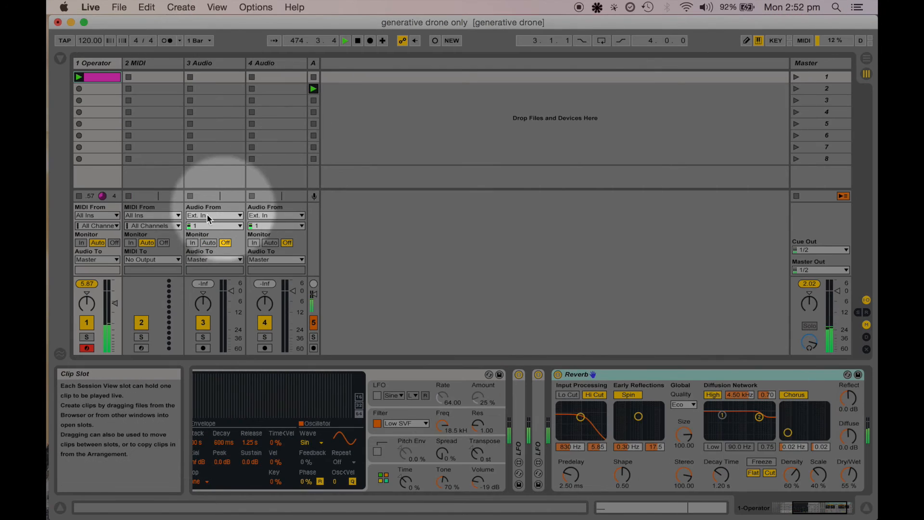
key(alt+super+i)
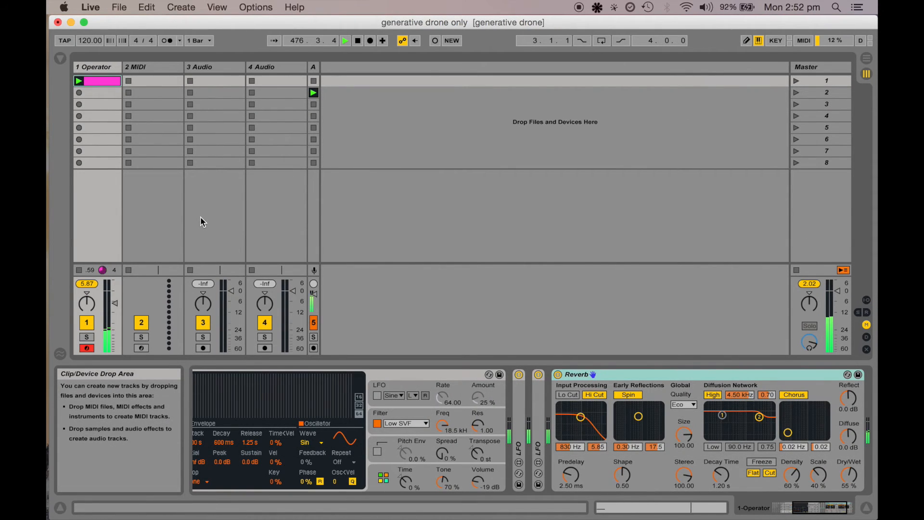
Step: Set the Reverb's Quality to High and its Stereo width to 120
scroll(605, 426, right, 3)
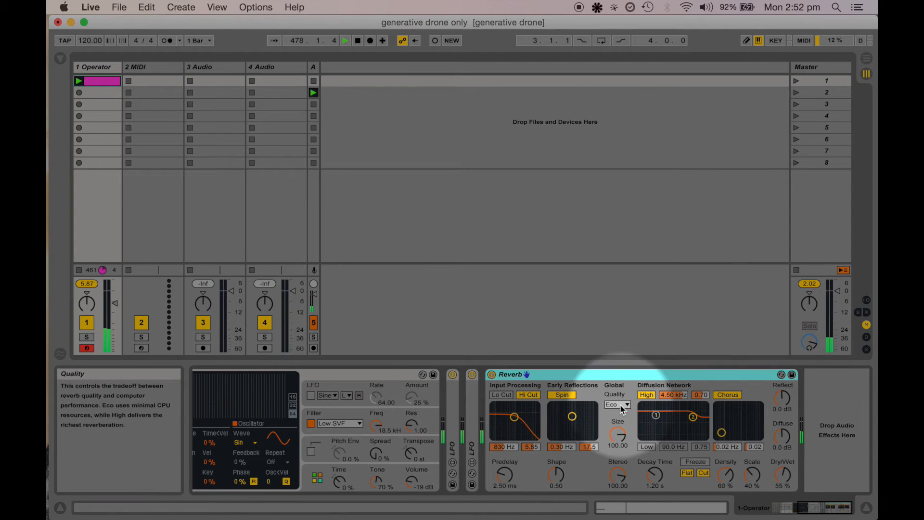
click(619, 404)
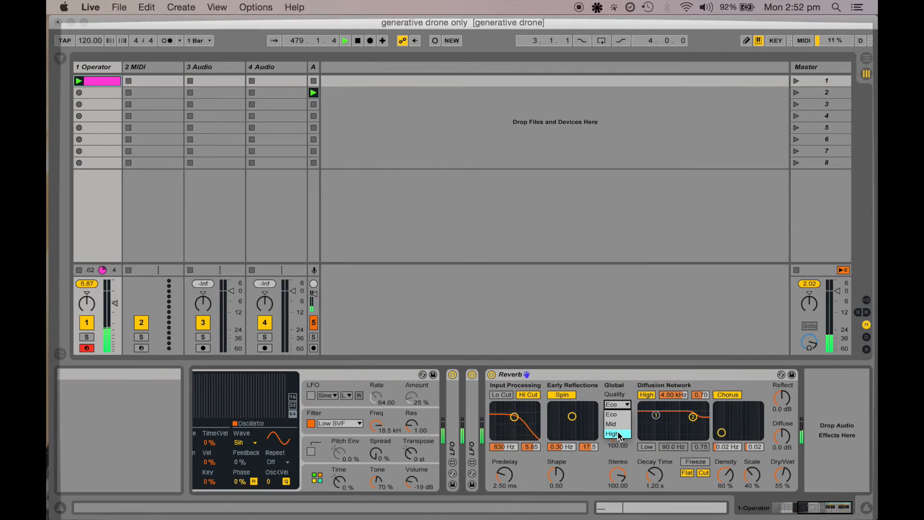
click(618, 433)
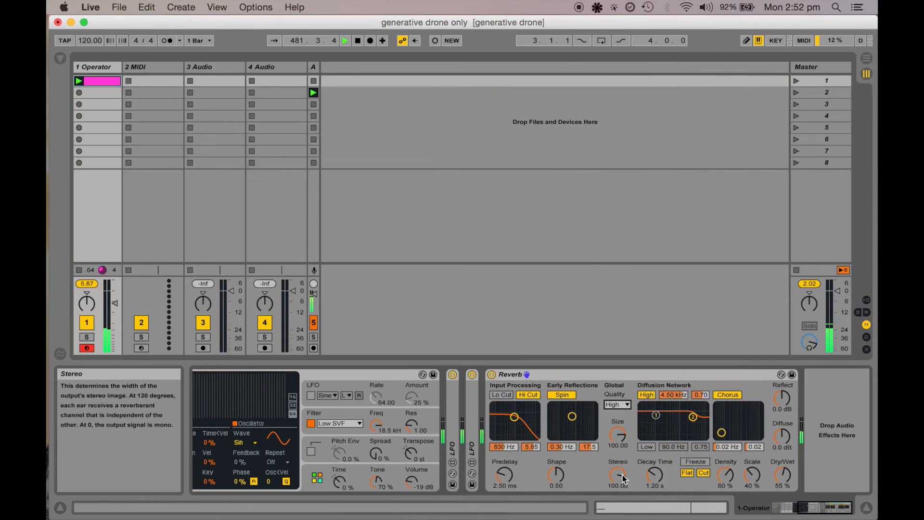
drag(622, 474, 622, 462)
mouse_move(622, 473)
mouse_down()
mouse_move(622, 493)
mouse_move(621, 473)
mouse_up()
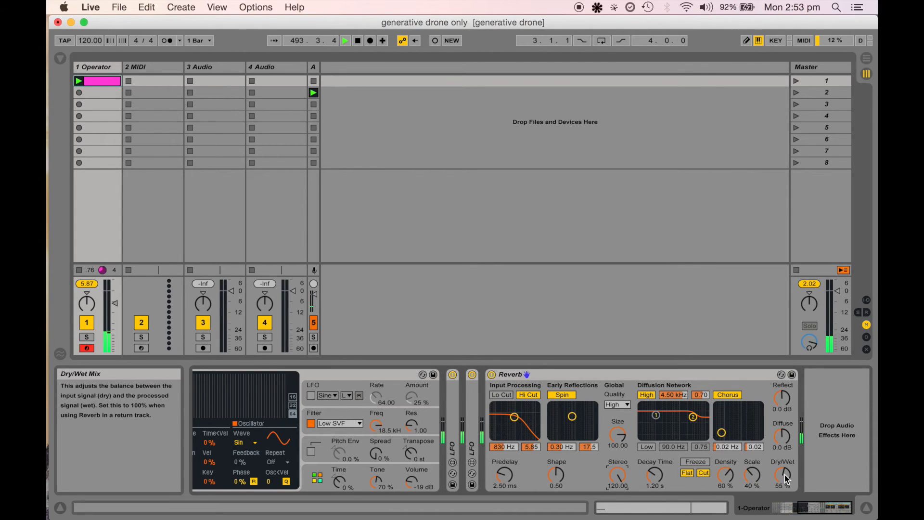
Step: Set the Reverb's Decay Time to 4.76 s and its Dry/Wet mix to 71%
drag(786, 478, 786, 487)
text(50)
key(Return)
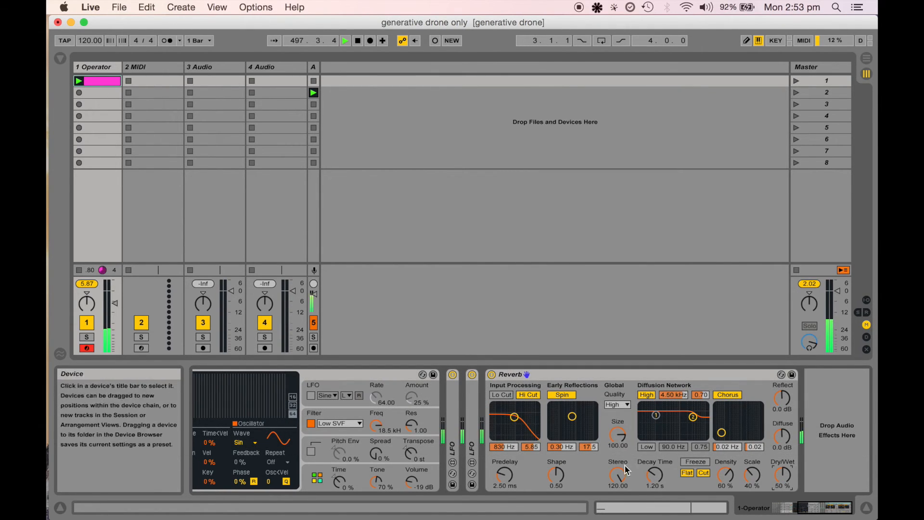
mouse_move(655, 475)
mouse_down()
mouse_move(655, 457)
mouse_move(657, 479)
mouse_up()
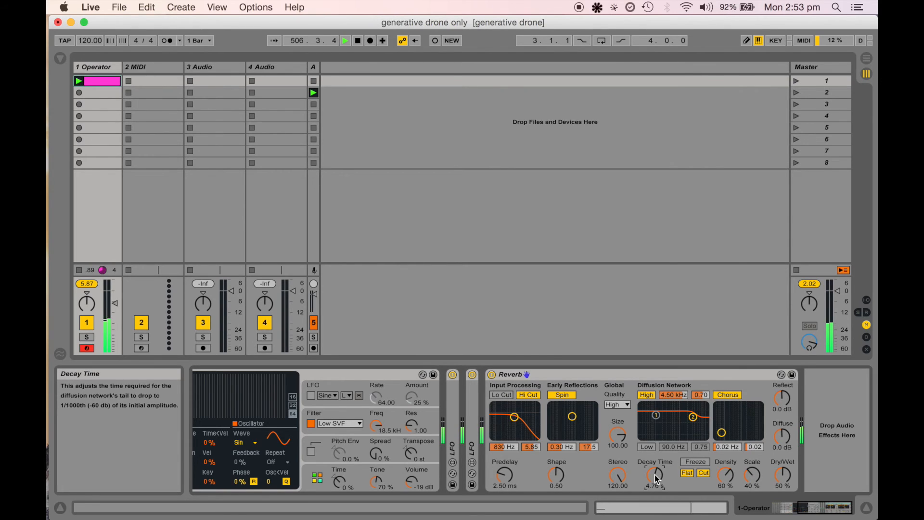
drag(787, 491, 708, 436)
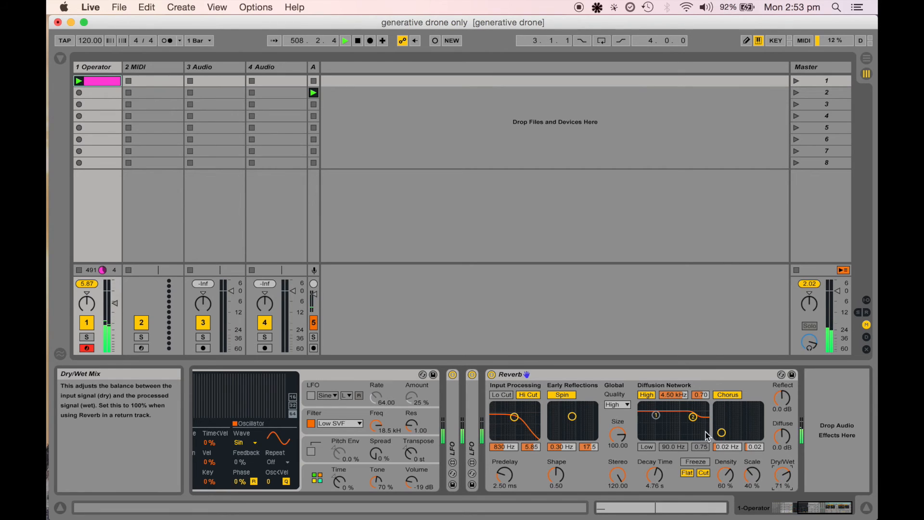
Step: Switch off the Reverb's Chorus and its Early Reflections Spin
click(728, 395)
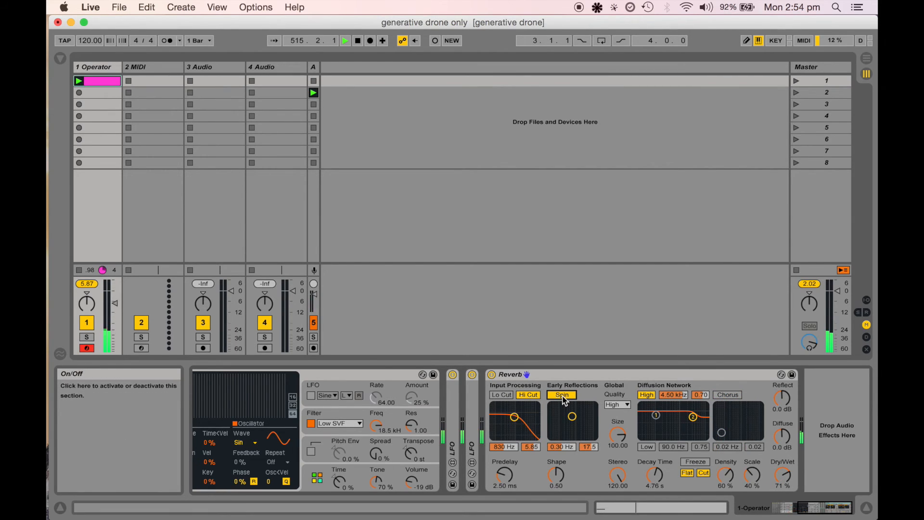
click(563, 396)
click(565, 398)
click(565, 400)
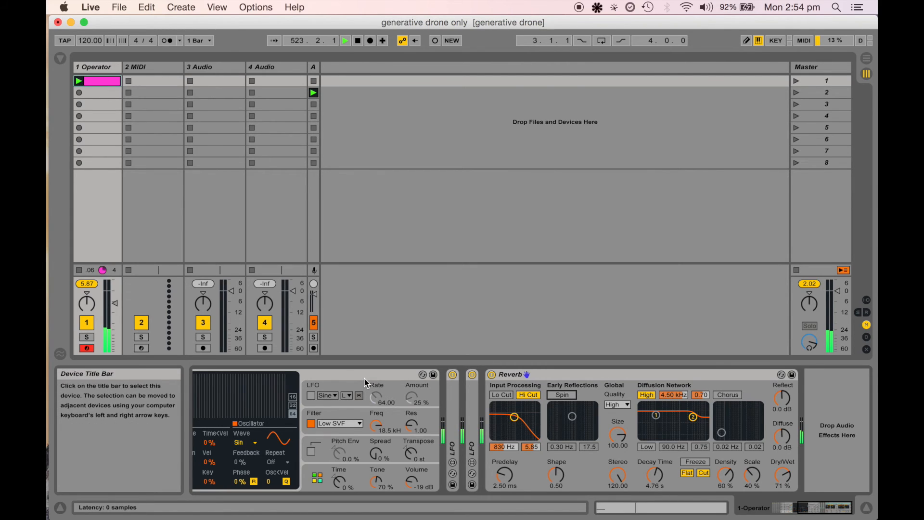
Step: Stop playback and audition the drone through the Reverb by playing two single notes live
scroll(364, 377, left, 5)
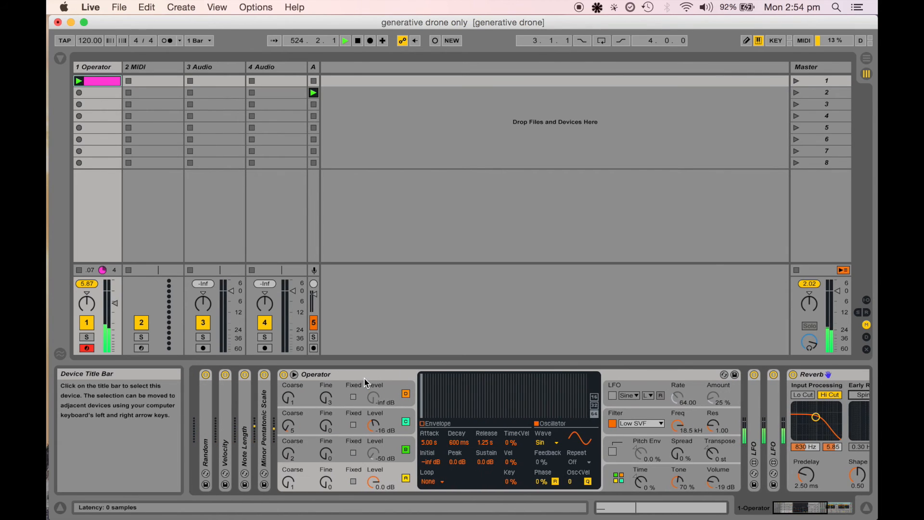
scroll(364, 377, right, 5)
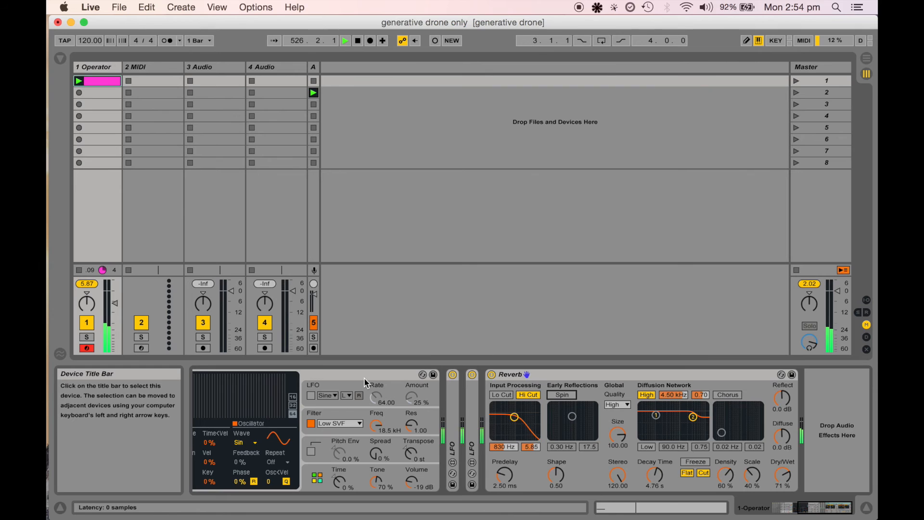
scroll(398, 399, left, 5)
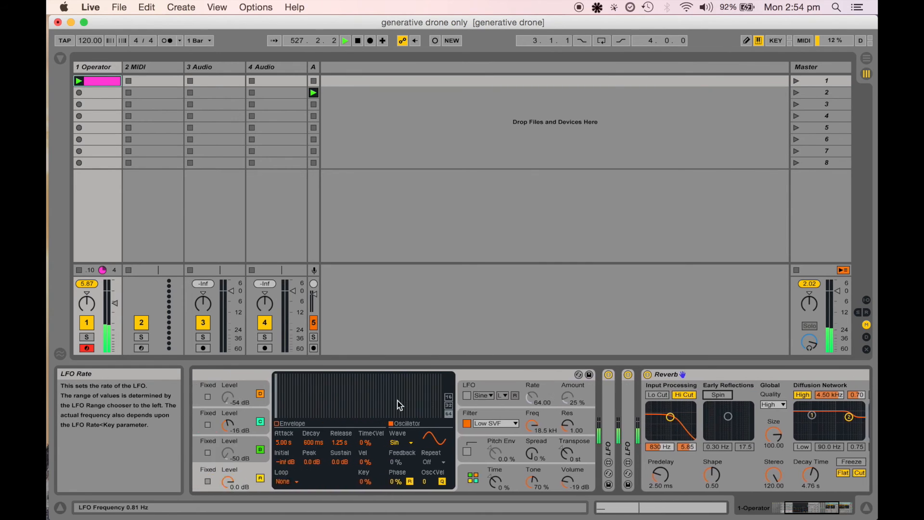
scroll(397, 402, right, 5)
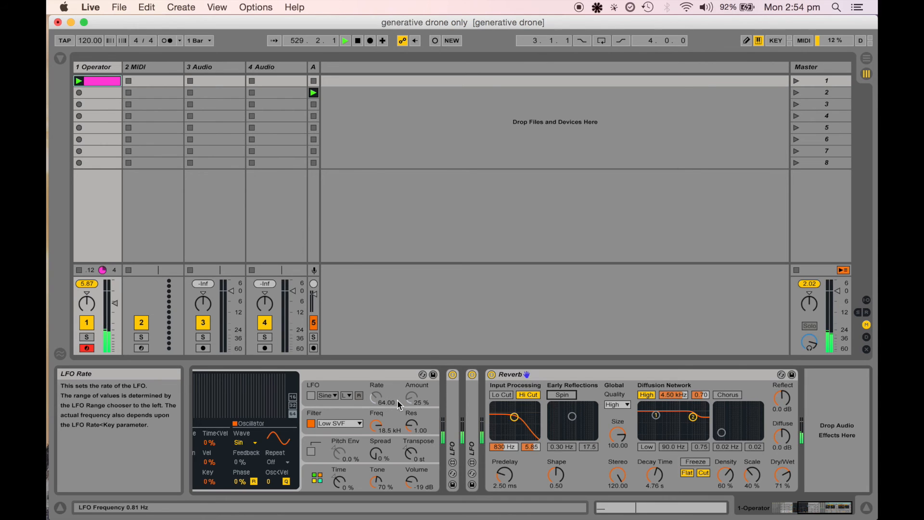
key(space)
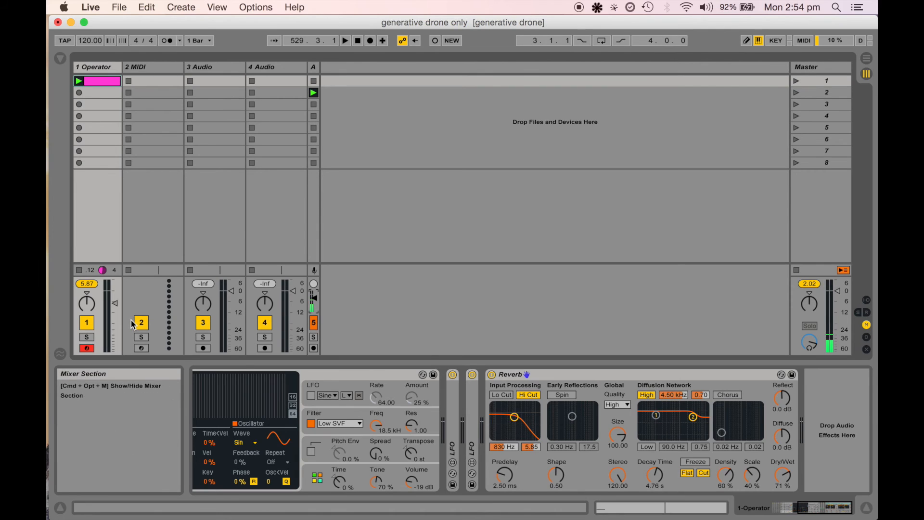
key(s)
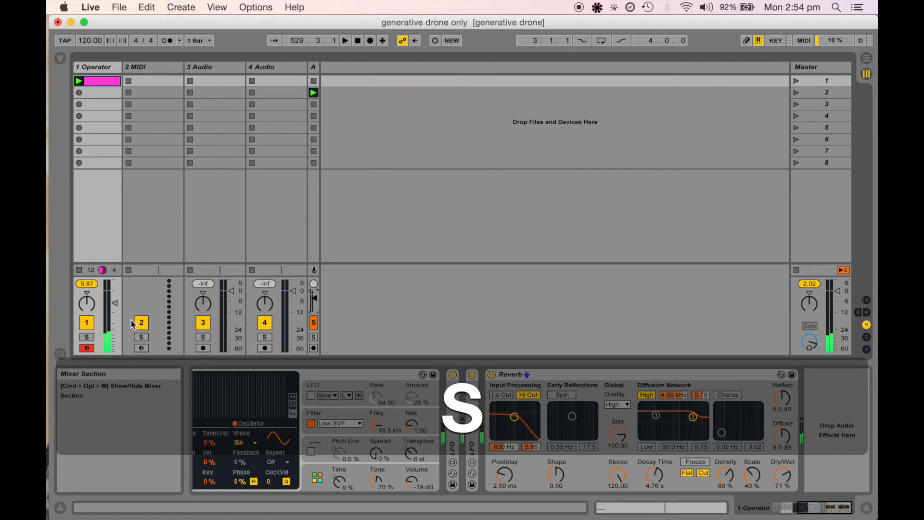
key(f)
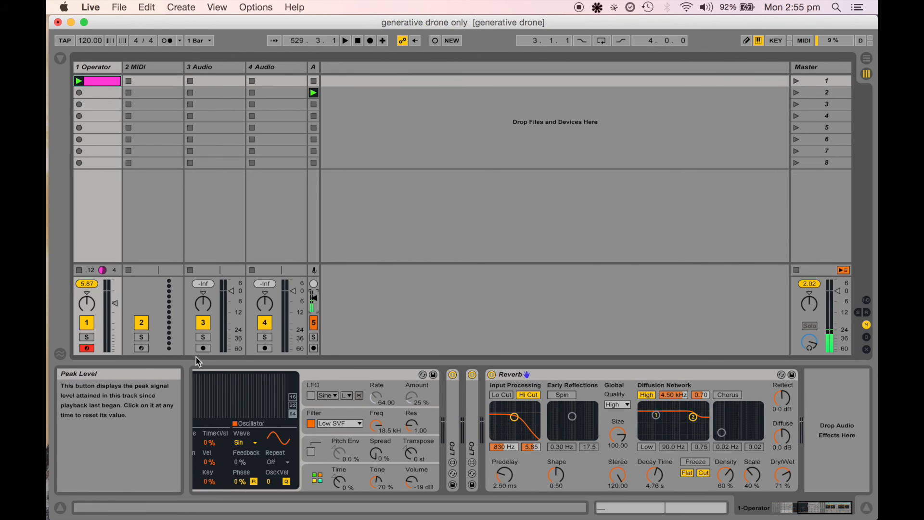
Step: Launch the Operator track's MIDI clip and open its C3 note in the clip editor, reducing the editor's height
scroll(299, 409, left, 5)
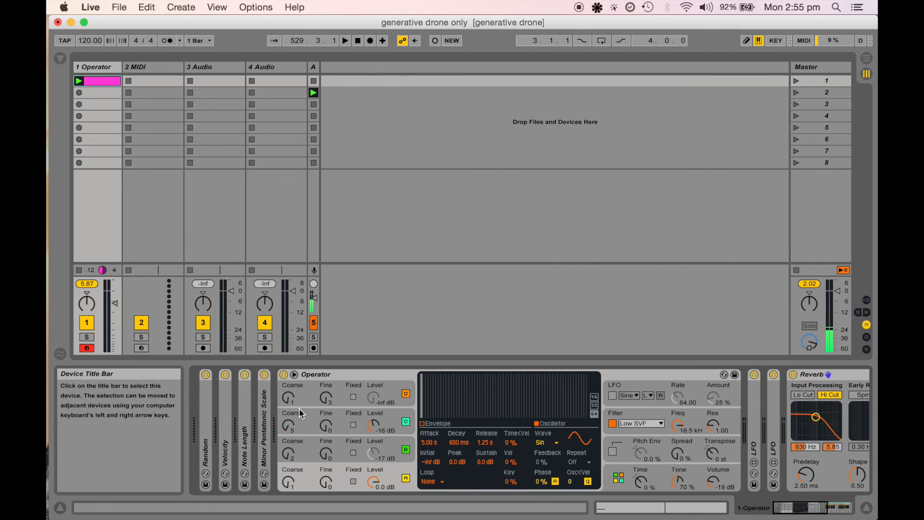
click(98, 71)
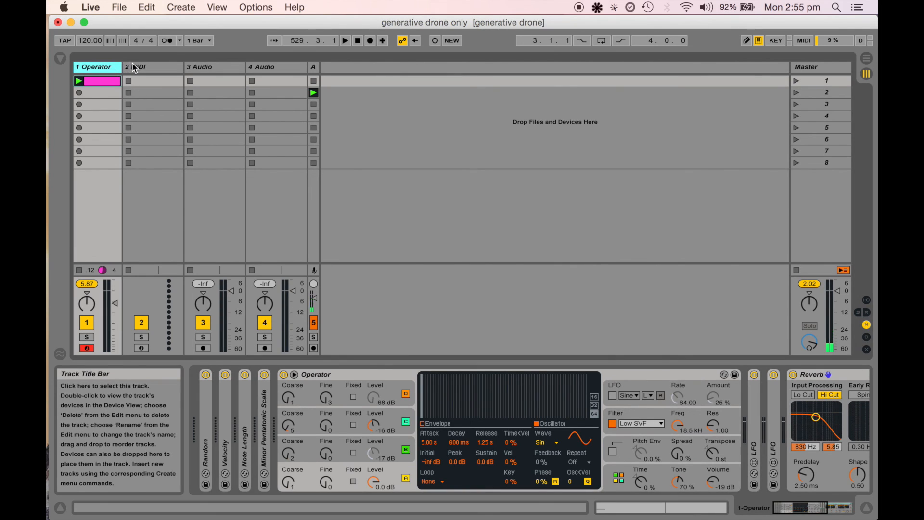
click(78, 80)
double_click(87, 80)
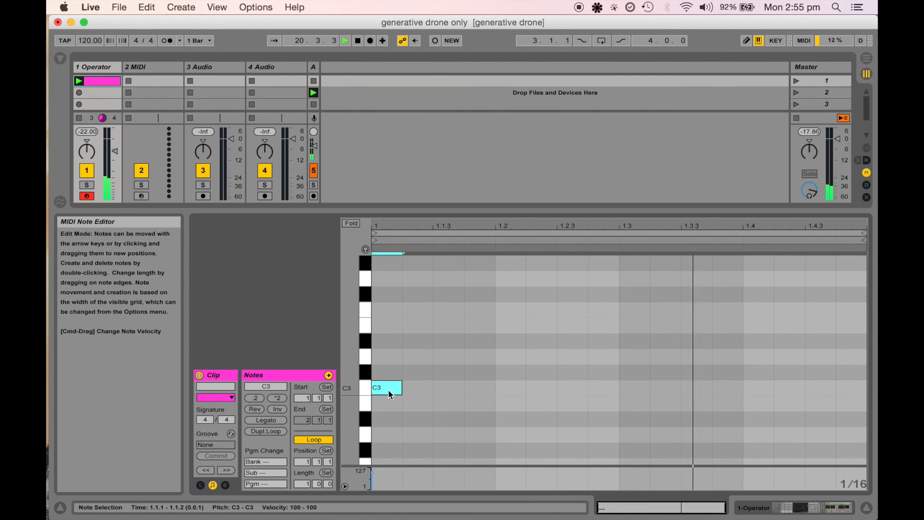
click(239, 208)
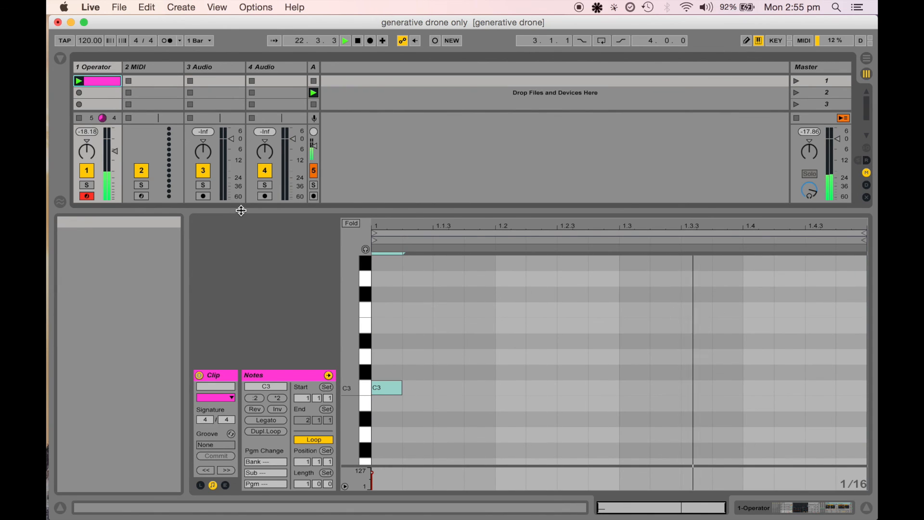
drag(241, 211, 251, 336)
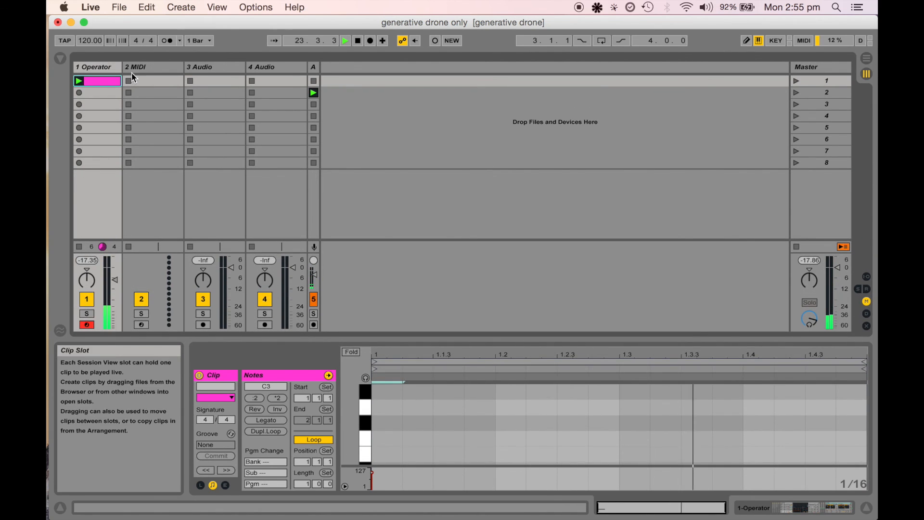